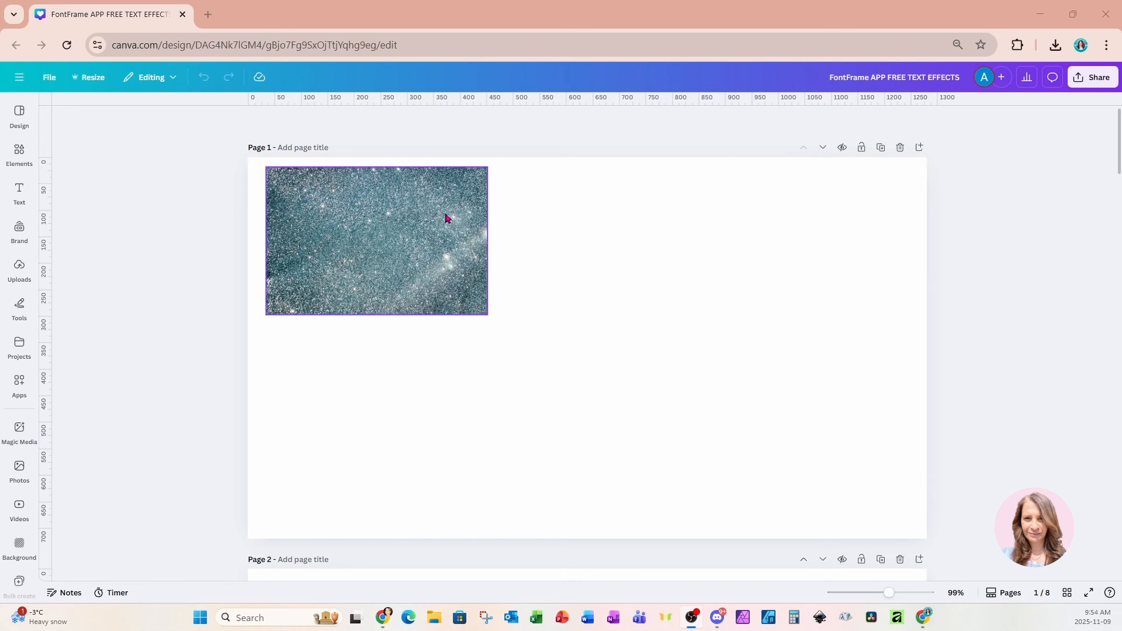
# Search the Canva apps for FONTFRAME and open the FontFrame app.
pyautogui.click(20, 384)
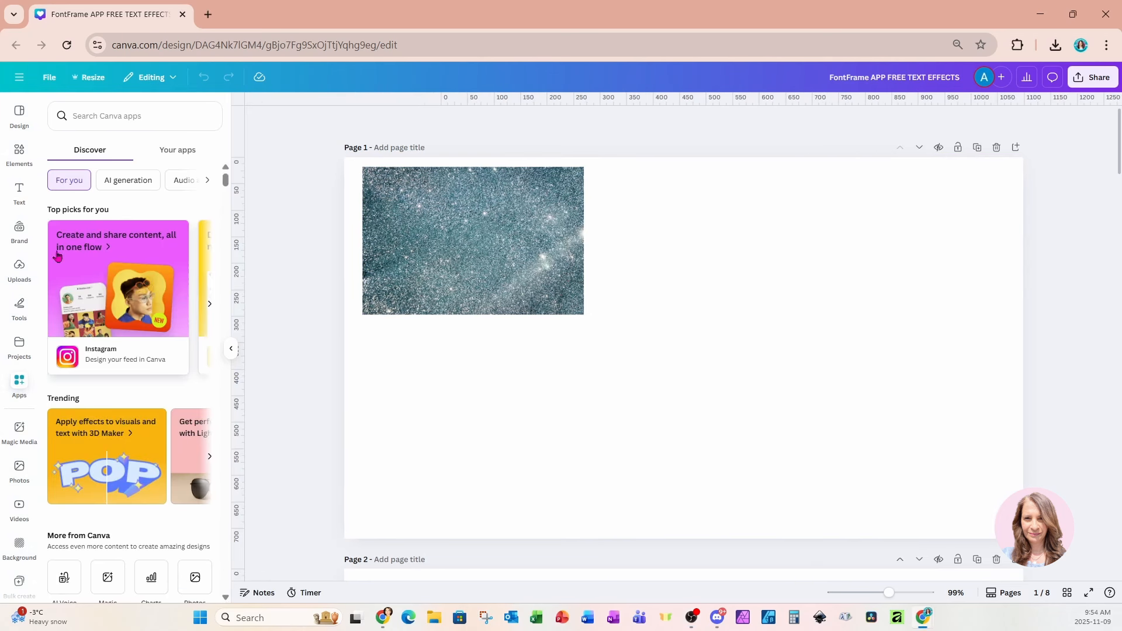
pyautogui.click(109, 113)
pyautogui.write('FONT')
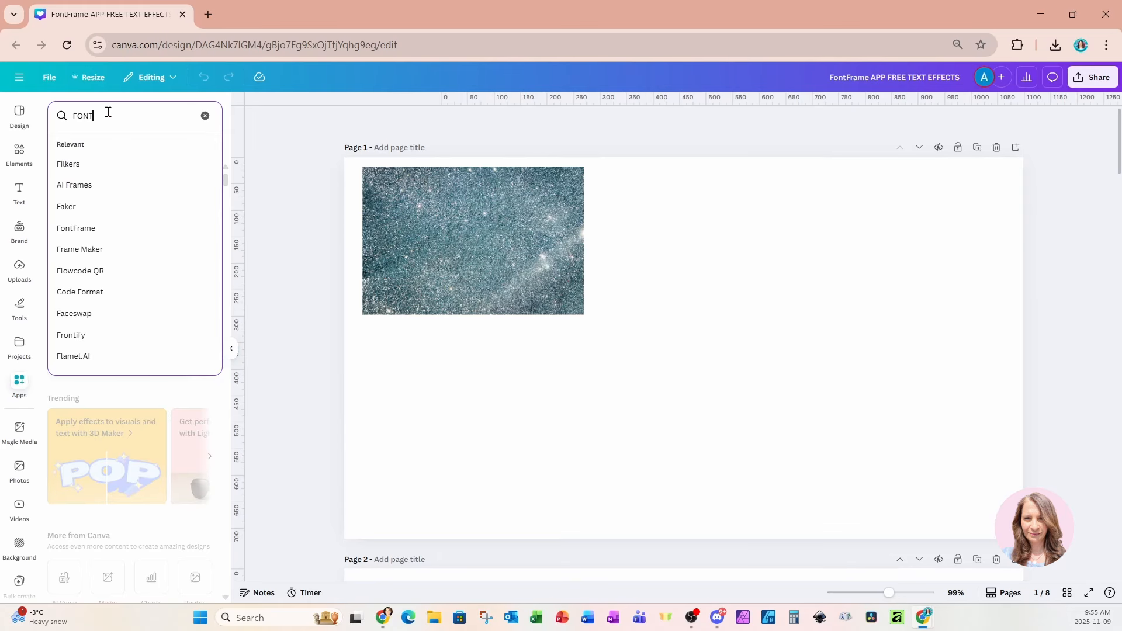
pyautogui.write('FRAME')
pyautogui.press('Return')
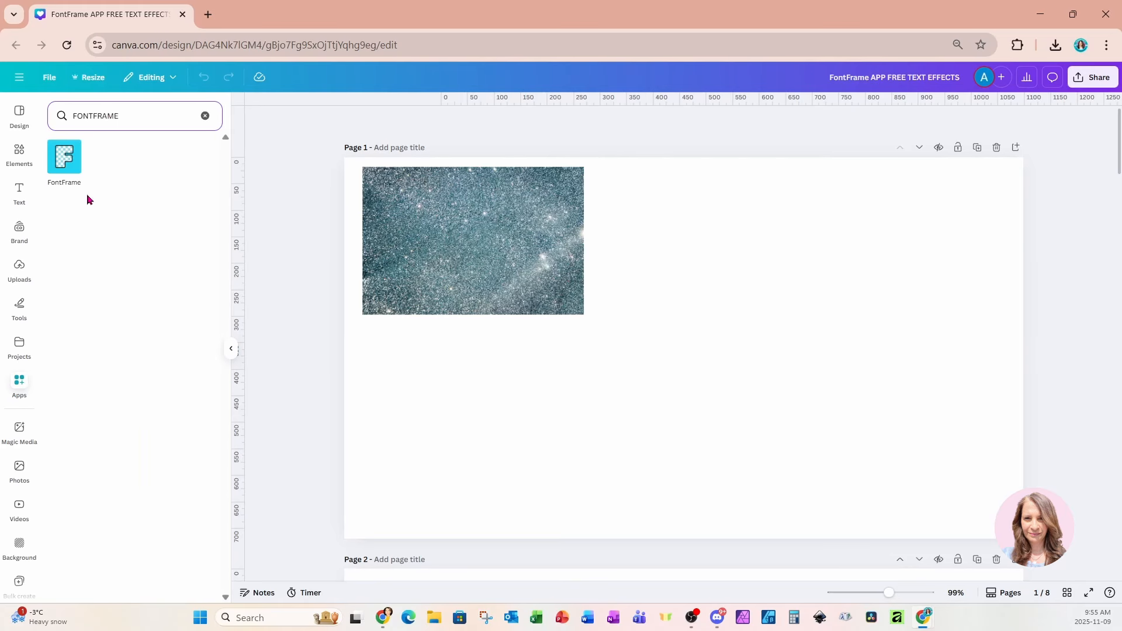
pyautogui.click(69, 173)
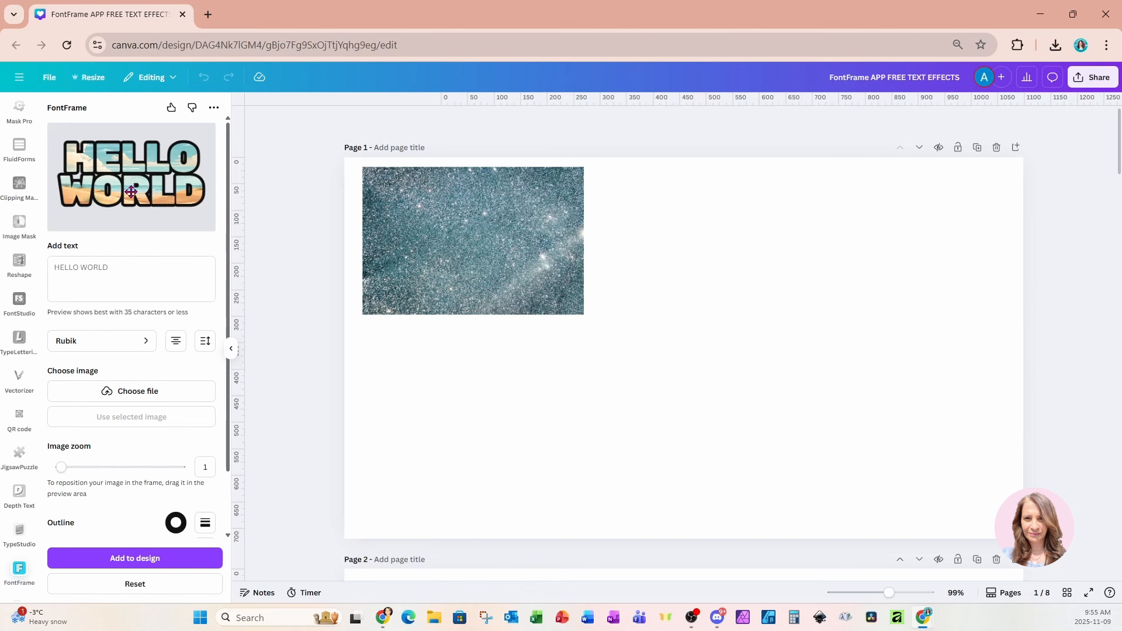
# Use the glitter image on page 1 as the image fill of the FontFrame text.
pyautogui.moveTo(134, 190); pyautogui.dragTo(87, 175)
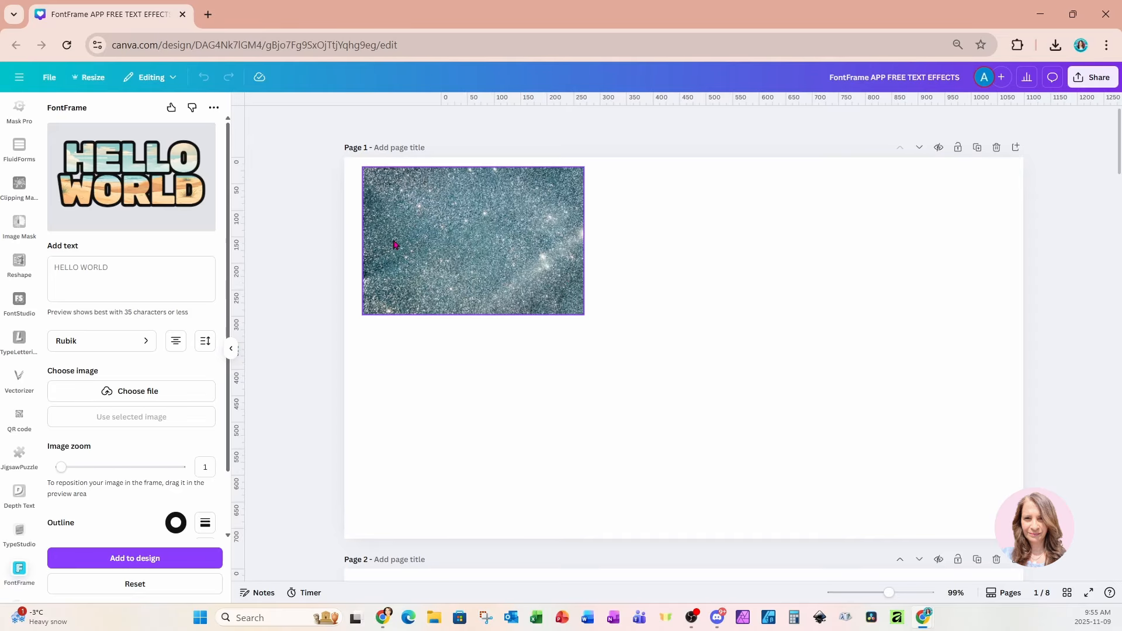
pyautogui.click(425, 247)
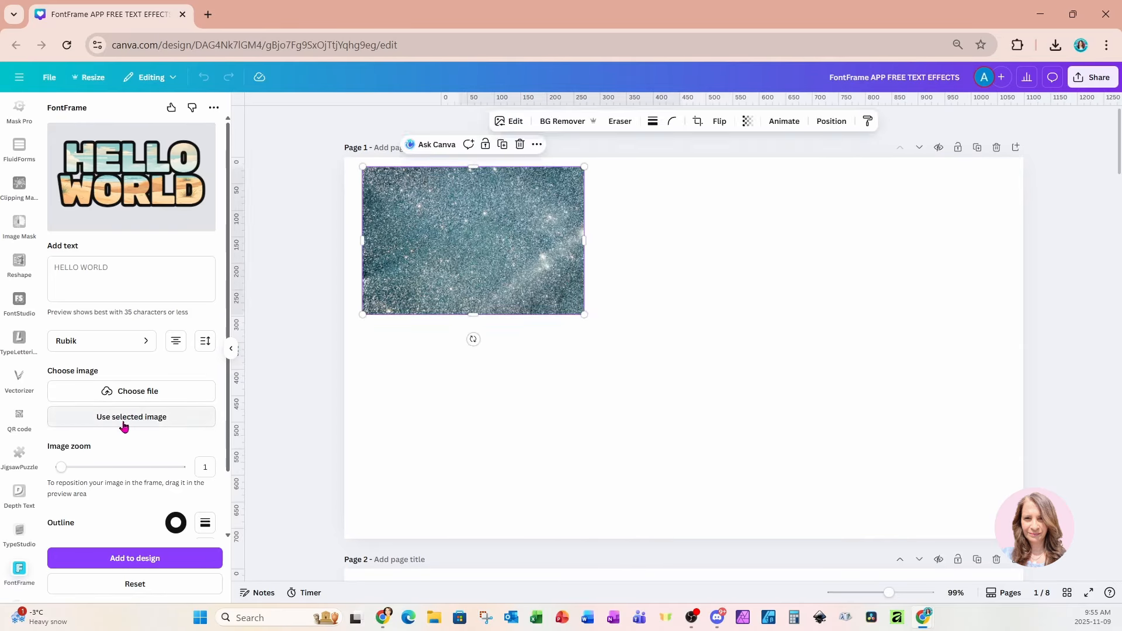
pyautogui.click(174, 422)
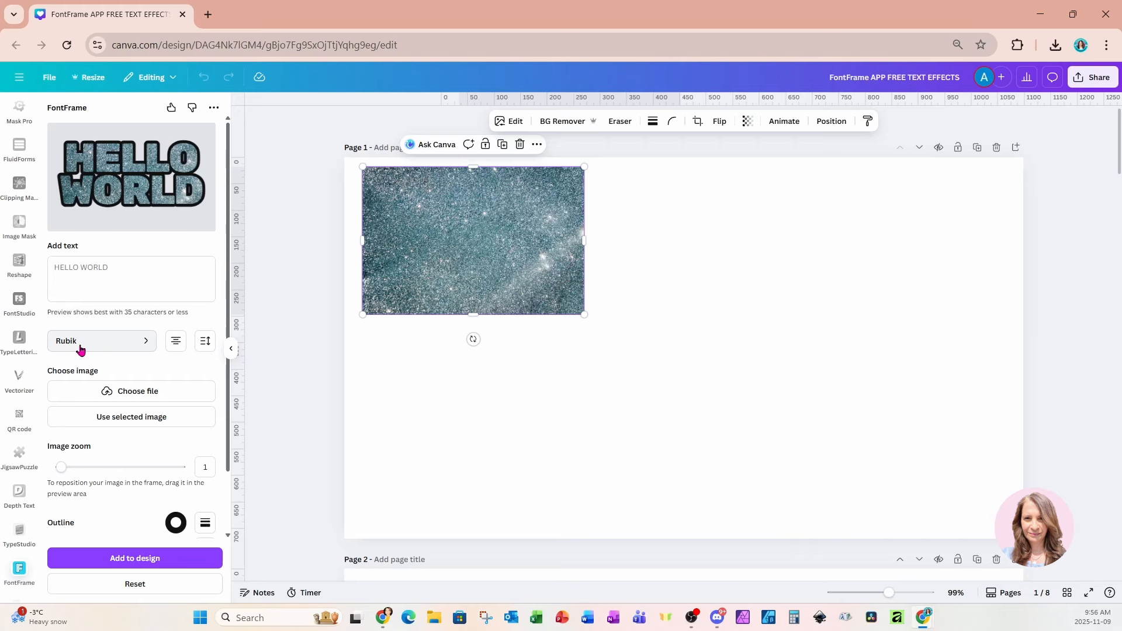
# Cycle the sample text through the alignment options and back to centred.
pyautogui.click(175, 346)
pyautogui.click(175, 346)
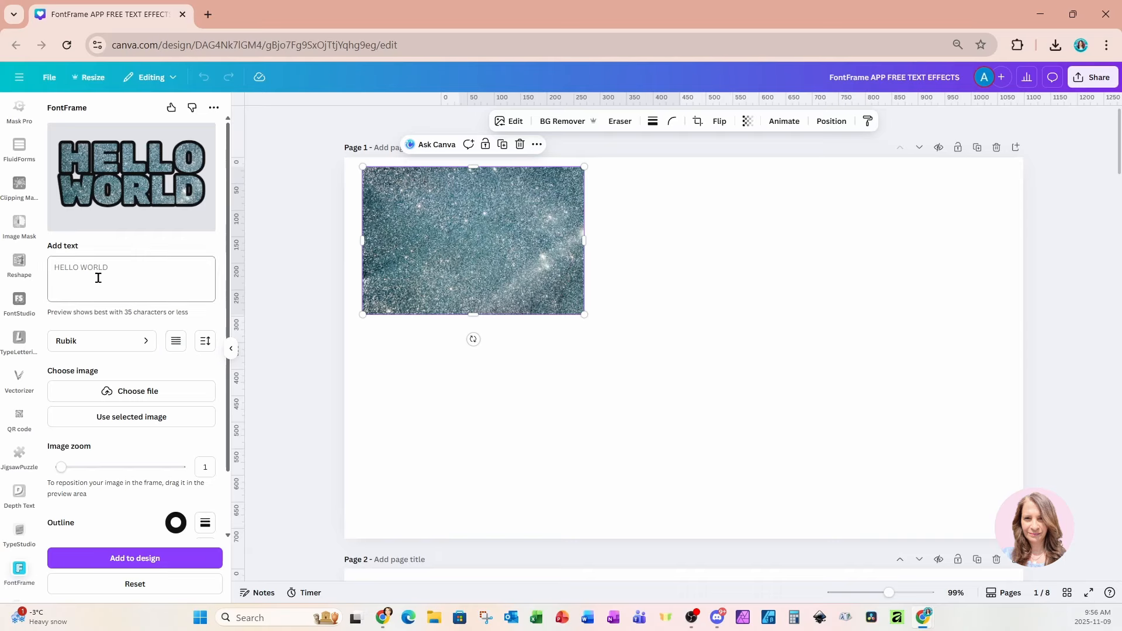
pyautogui.click(174, 345)
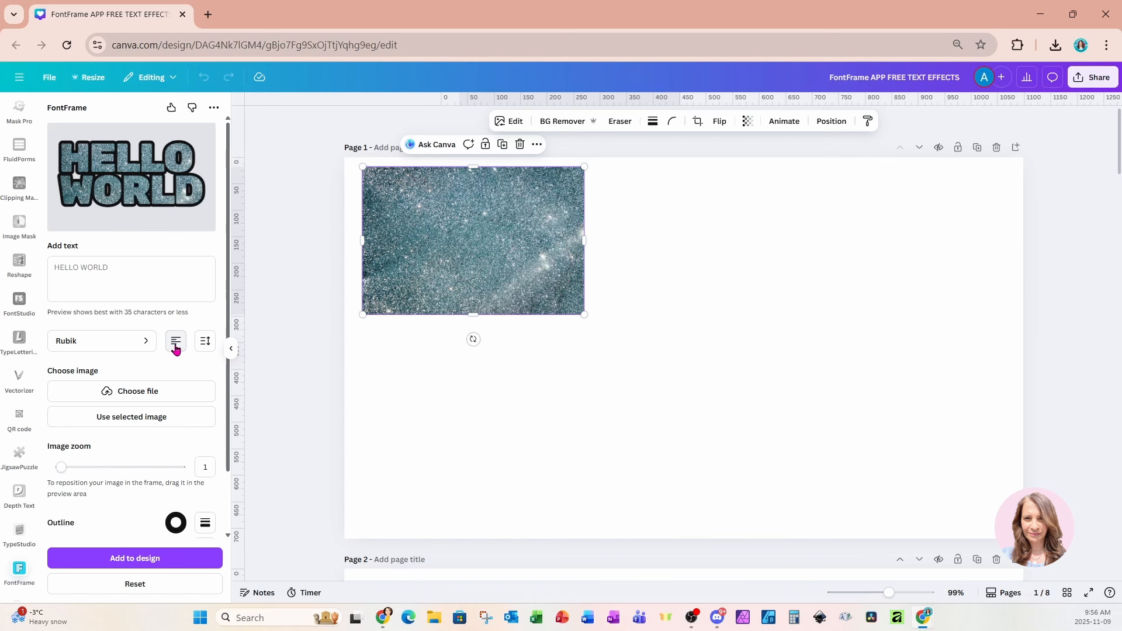
pyautogui.click(175, 351)
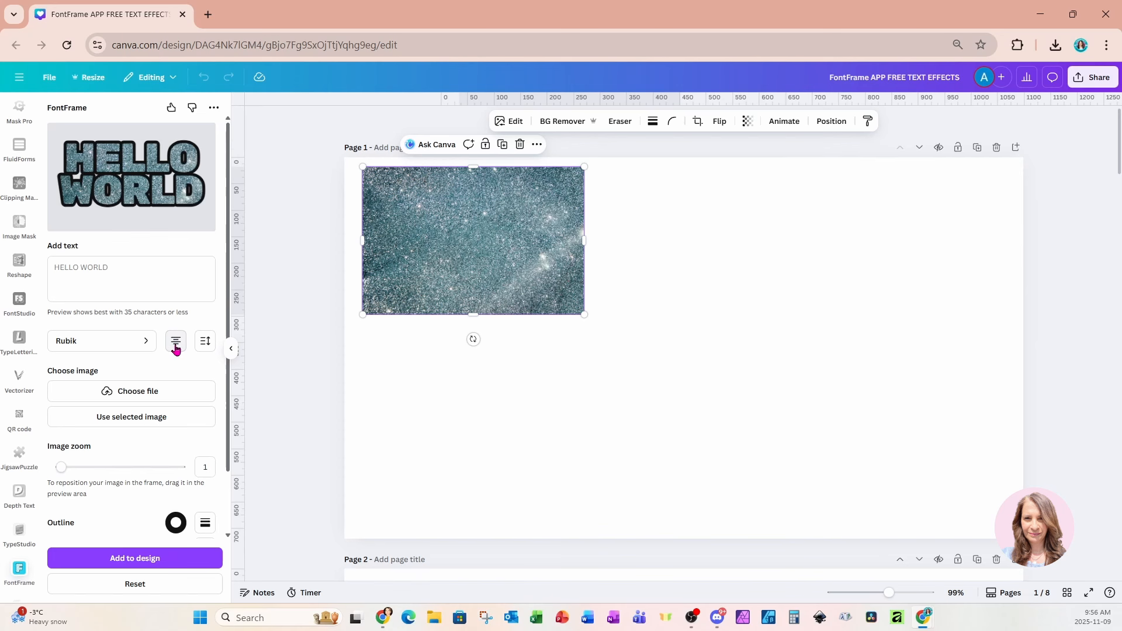
# Look at the letter and line spacing settings and try the image zoom, returning it to 1.
pyautogui.click(205, 342)
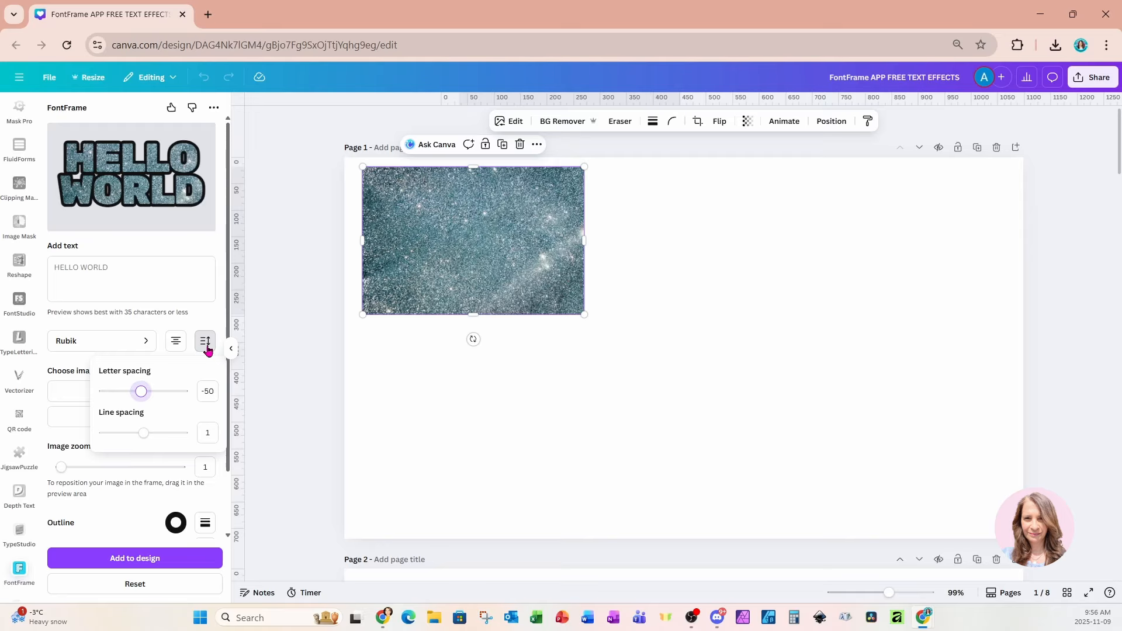
pyautogui.click(79, 364)
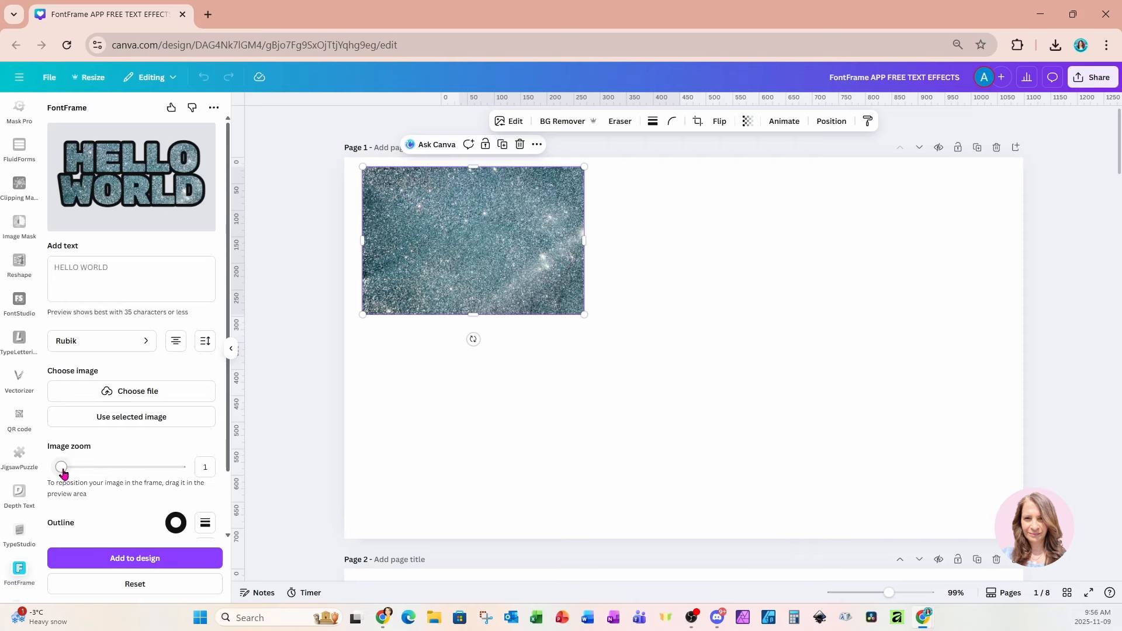
pyautogui.moveTo(61, 468)
pyautogui.mouseDown()
pyautogui.moveTo(127, 468)
pyautogui.moveTo(59, 471)
pyautogui.mouseUp()
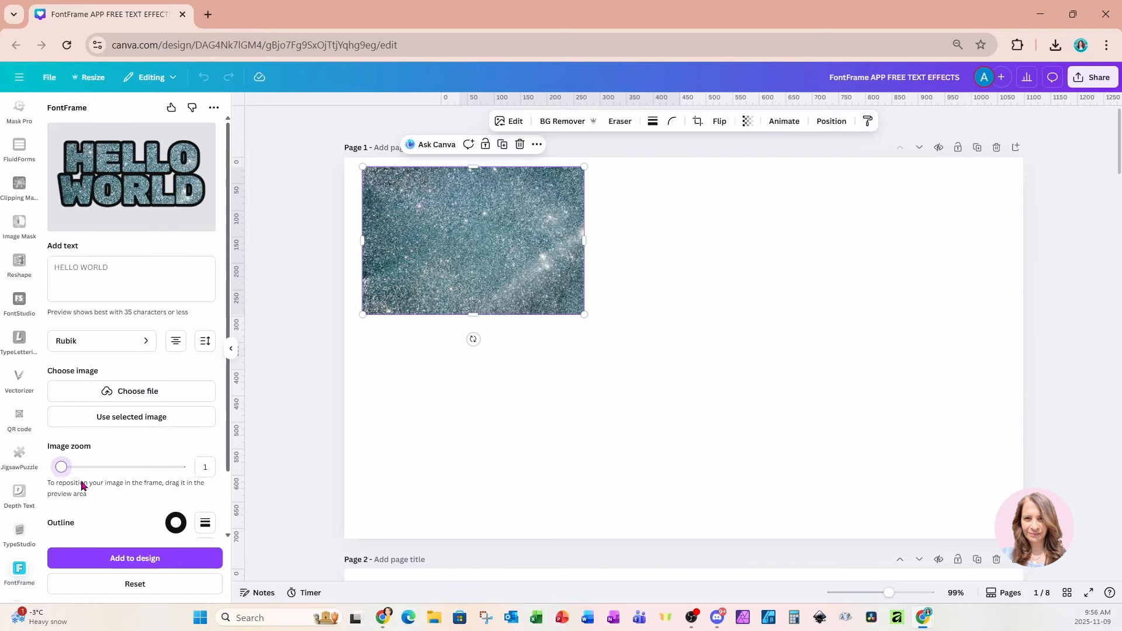
pyautogui.scroll(-1, 76, 476)
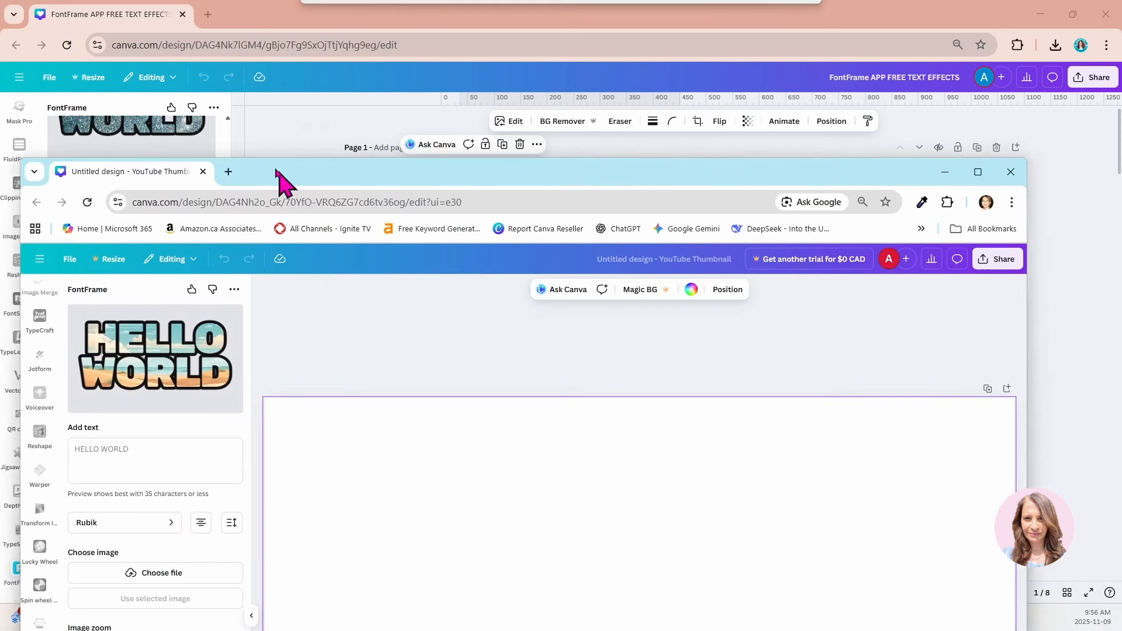
# Switch to the Canva window with the untitled YouTube Thumbnail design and review which FontFrame effects are marked Premium.
pyautogui.moveTo(275, 181); pyautogui.dragTo(271, 0)
pyautogui.scroll(-2, 136, 471)
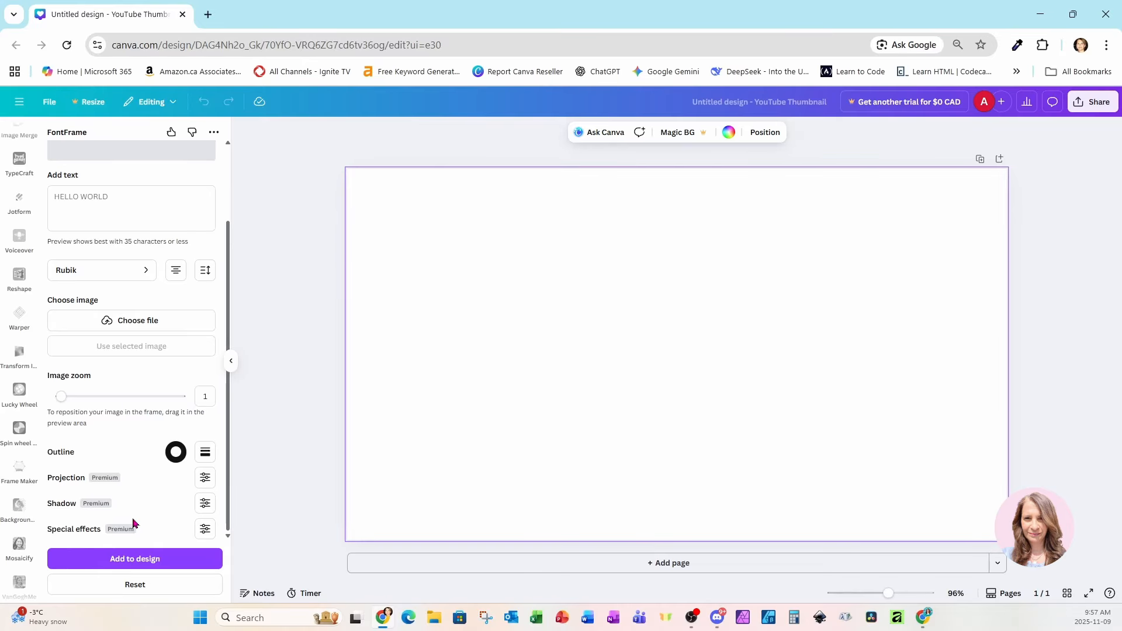
pyautogui.moveTo(262, 16); pyautogui.dragTo(608, 93)
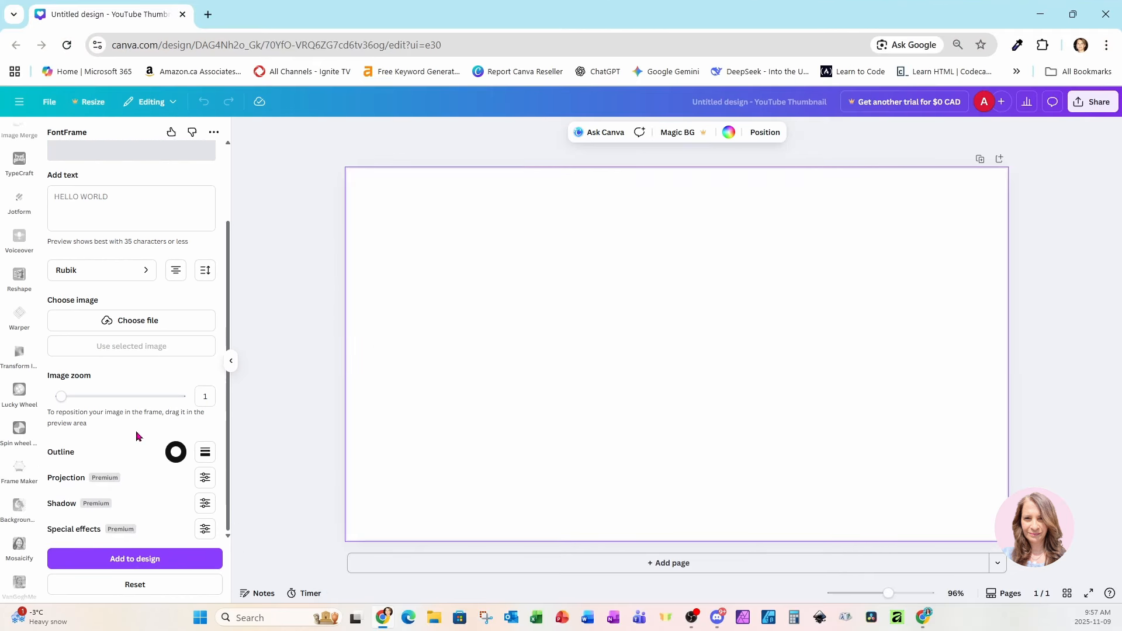
pyautogui.scroll(3, 138, 436)
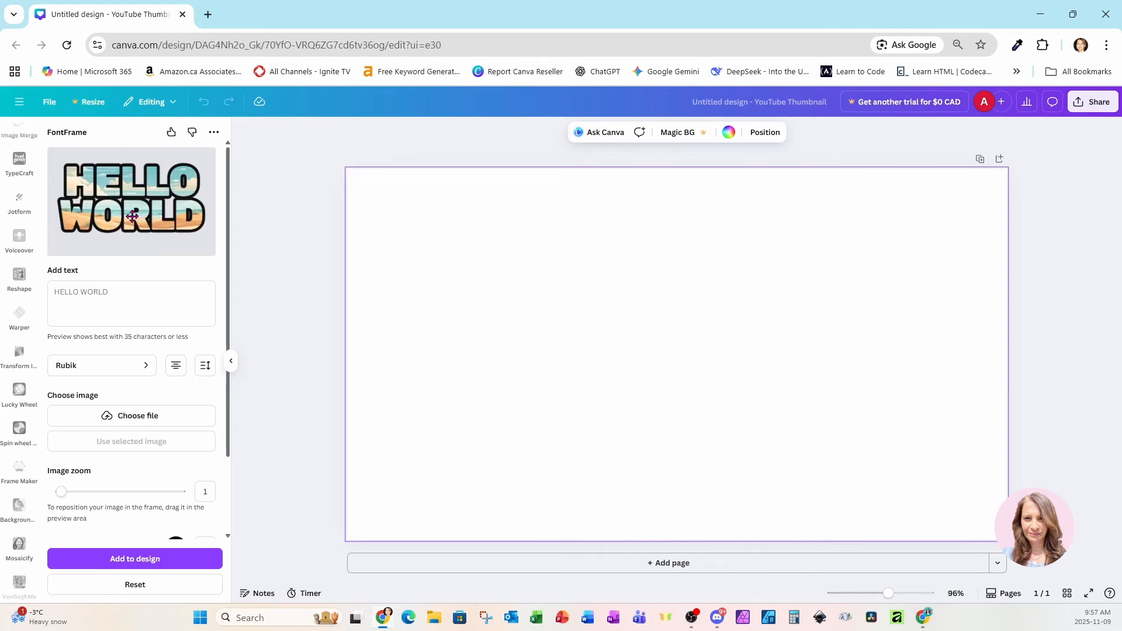
pyautogui.scroll(-2, 131, 418)
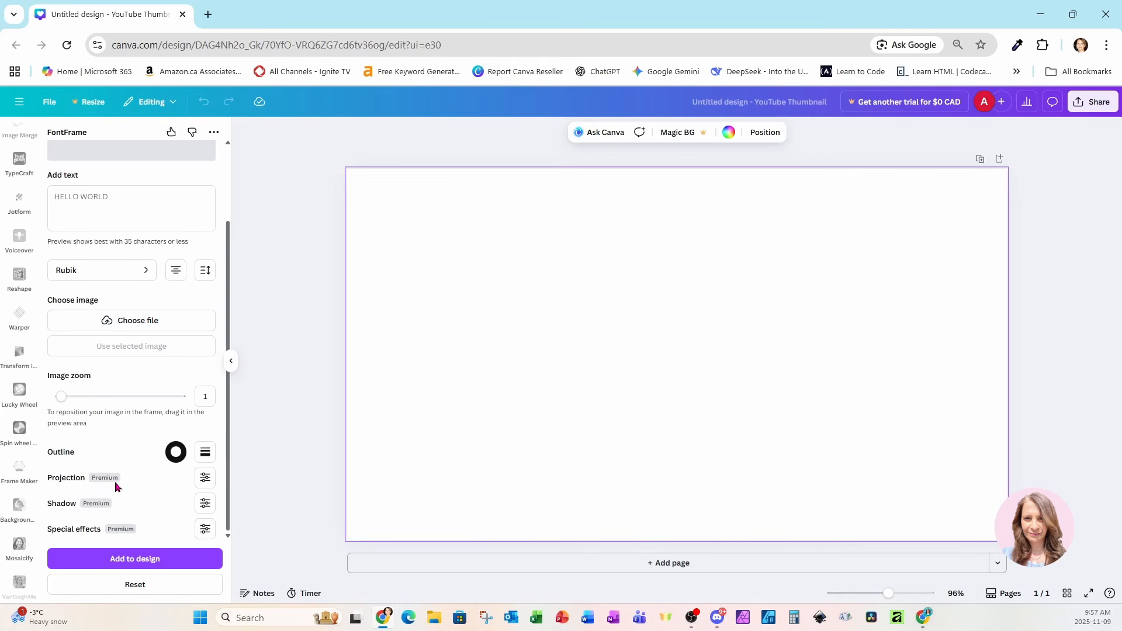
# Set the projection length of the HELLO WORLD text to 17 in the YouTube Thumbnail design.
pyautogui.click(205, 479)
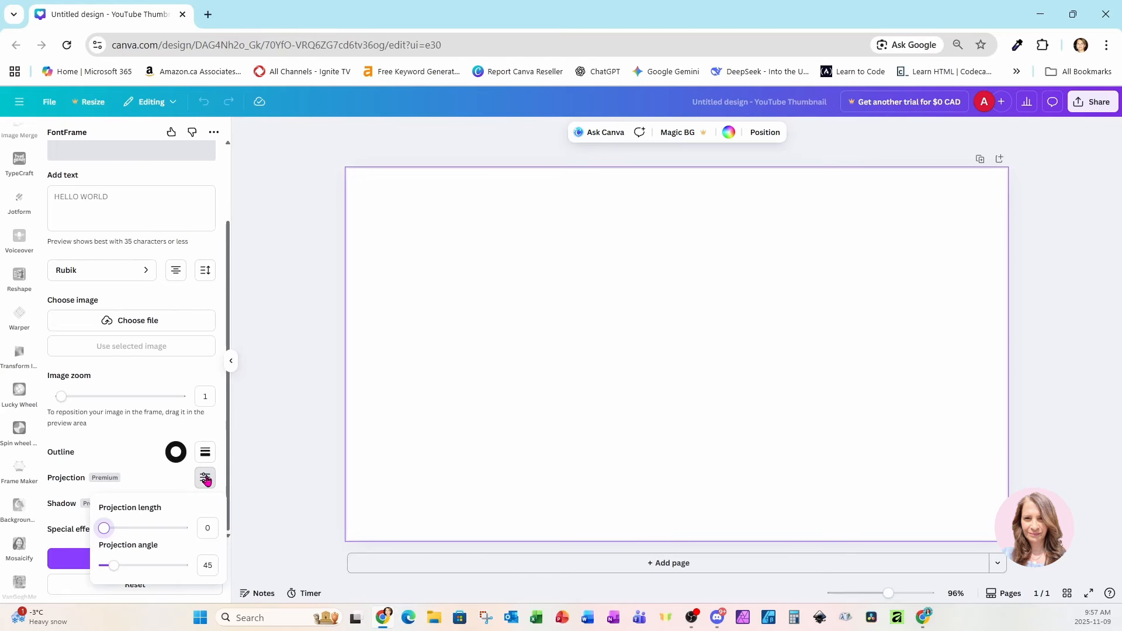
pyautogui.moveTo(105, 529); pyautogui.dragTo(138, 527)
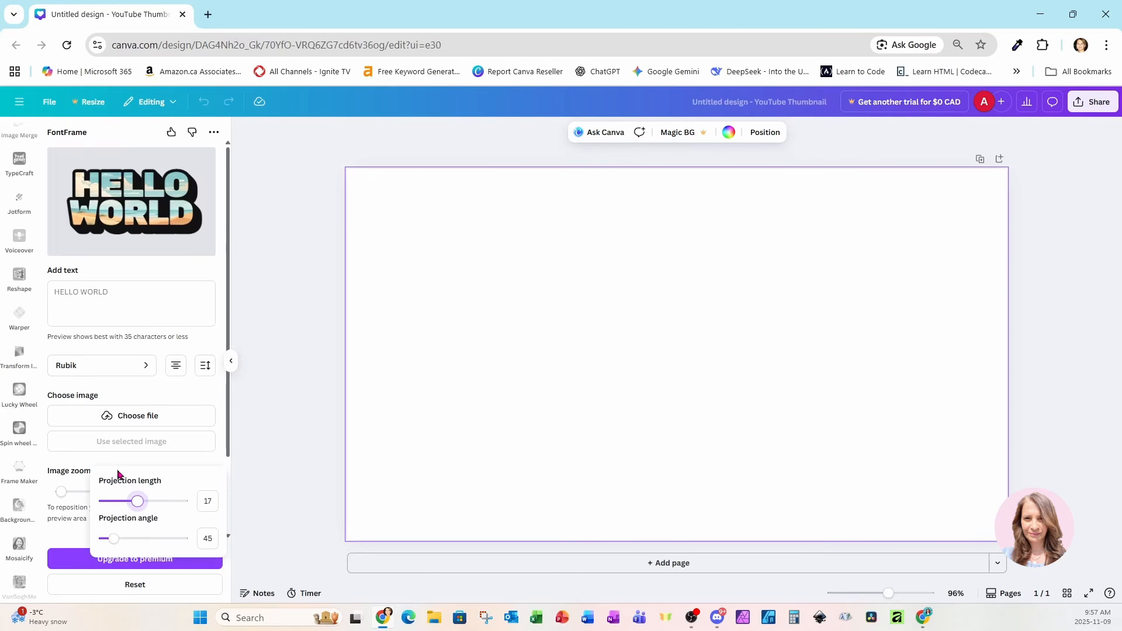
pyautogui.scroll(-2, 90, 431)
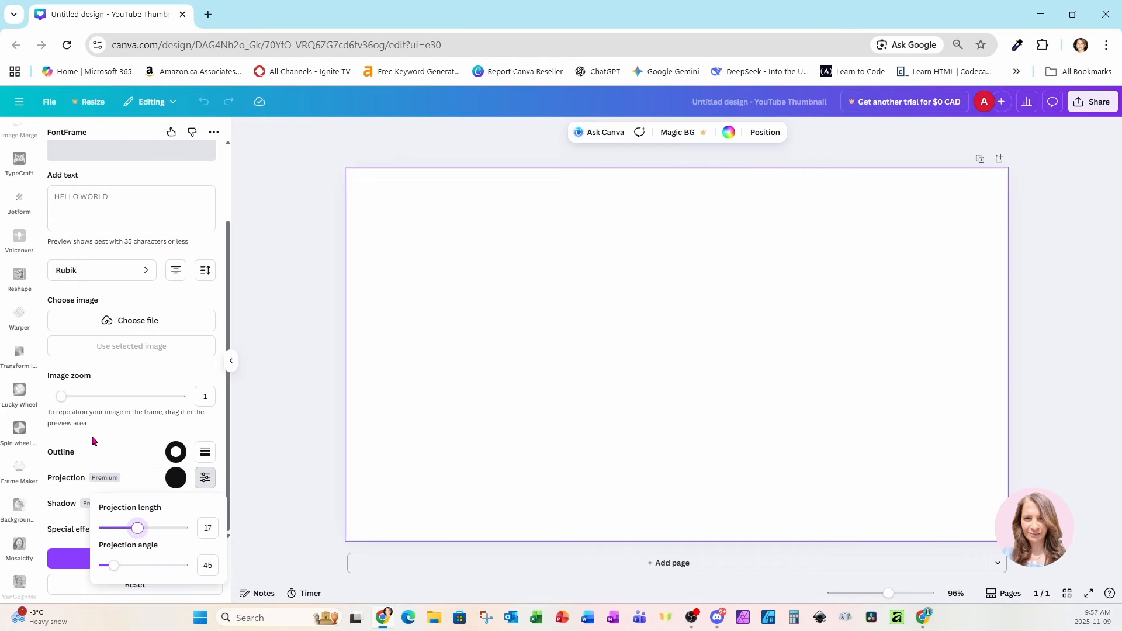
pyautogui.click(123, 446)
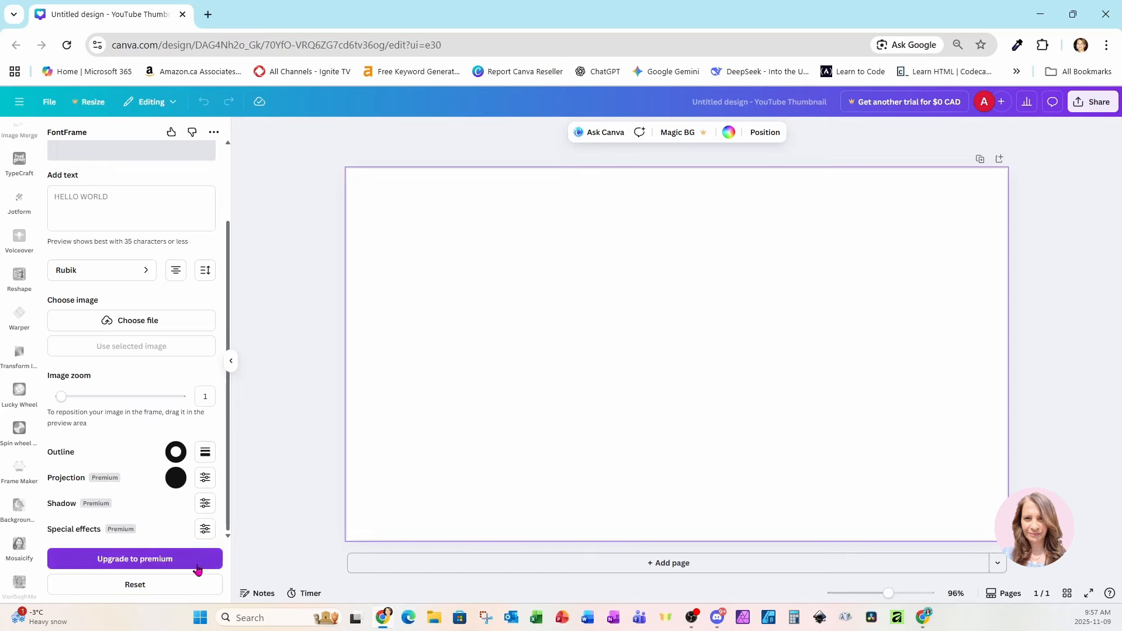
pyautogui.scroll(2, 130, 458)
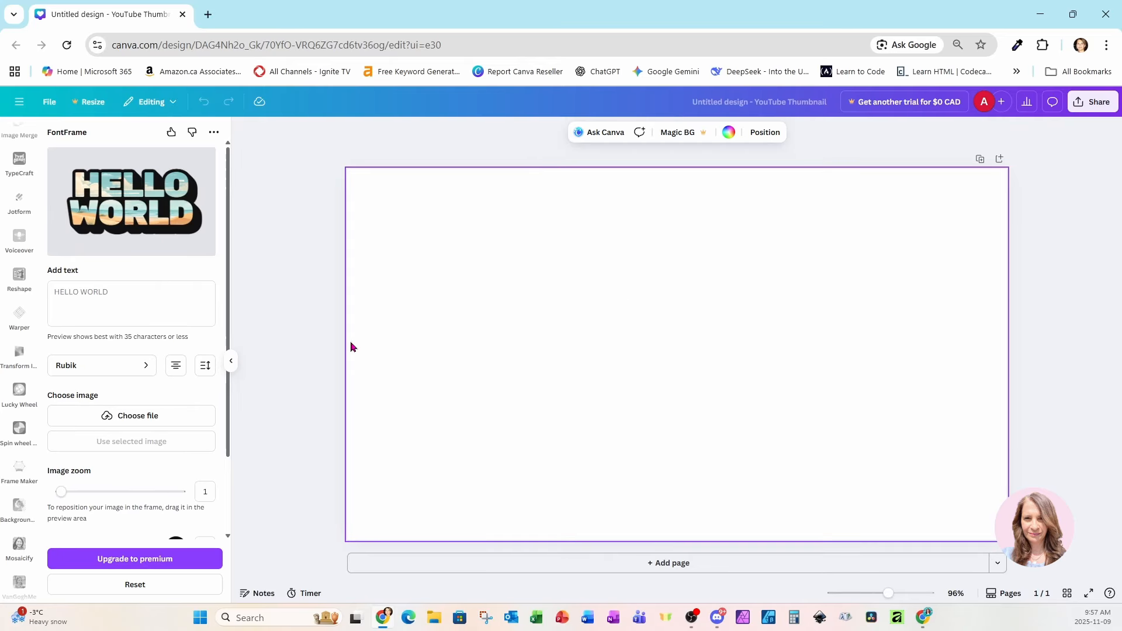
# Open the external FontFrame Premium checkout page from the upgrade offer and review the individual and team license options.
pyautogui.click(79, 564)
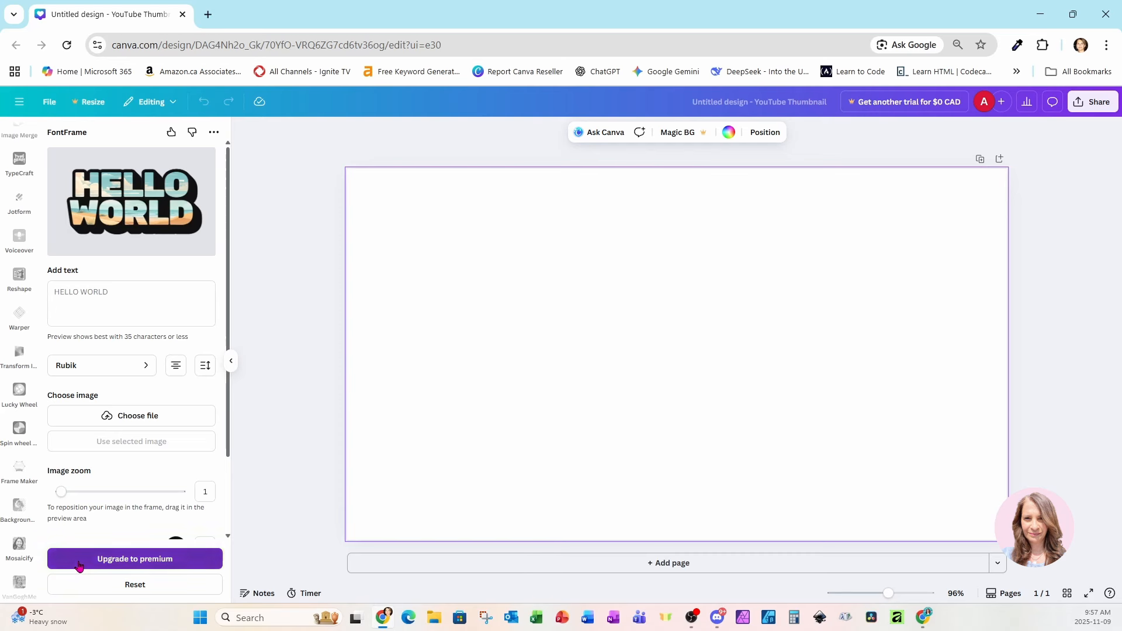
pyautogui.click(116, 438)
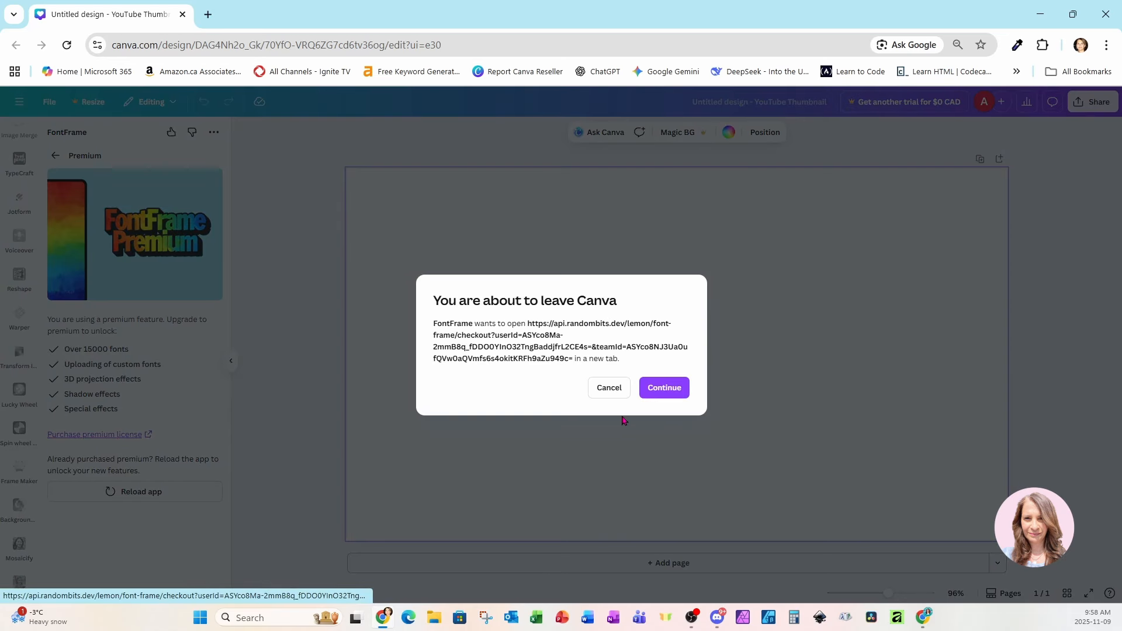
pyautogui.click(665, 388)
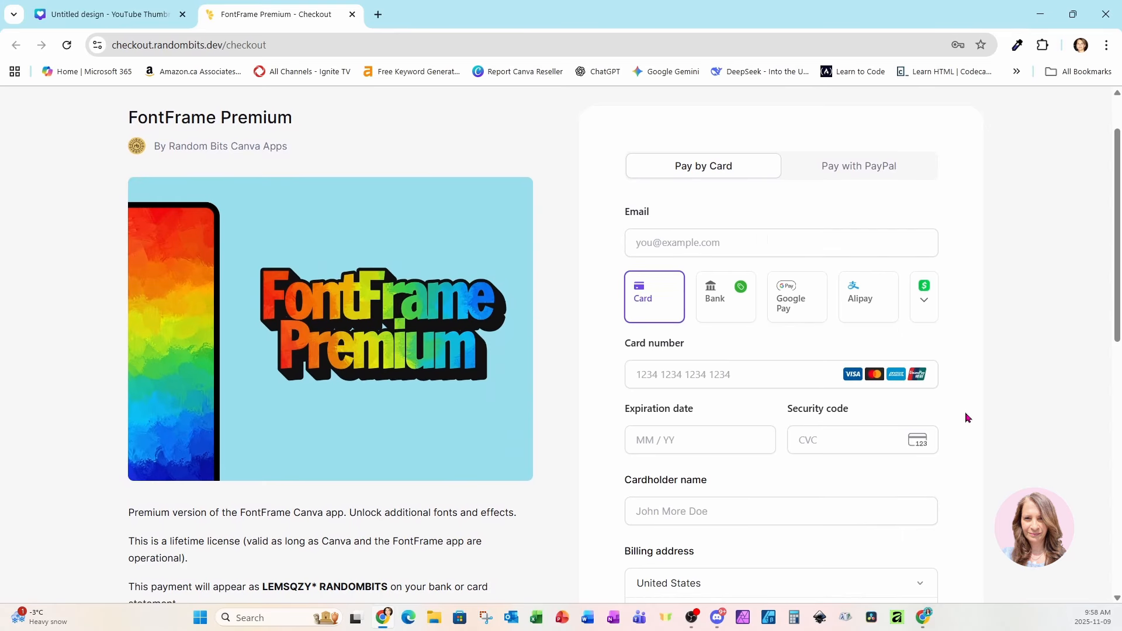
pyautogui.scroll(-2, 965, 418)
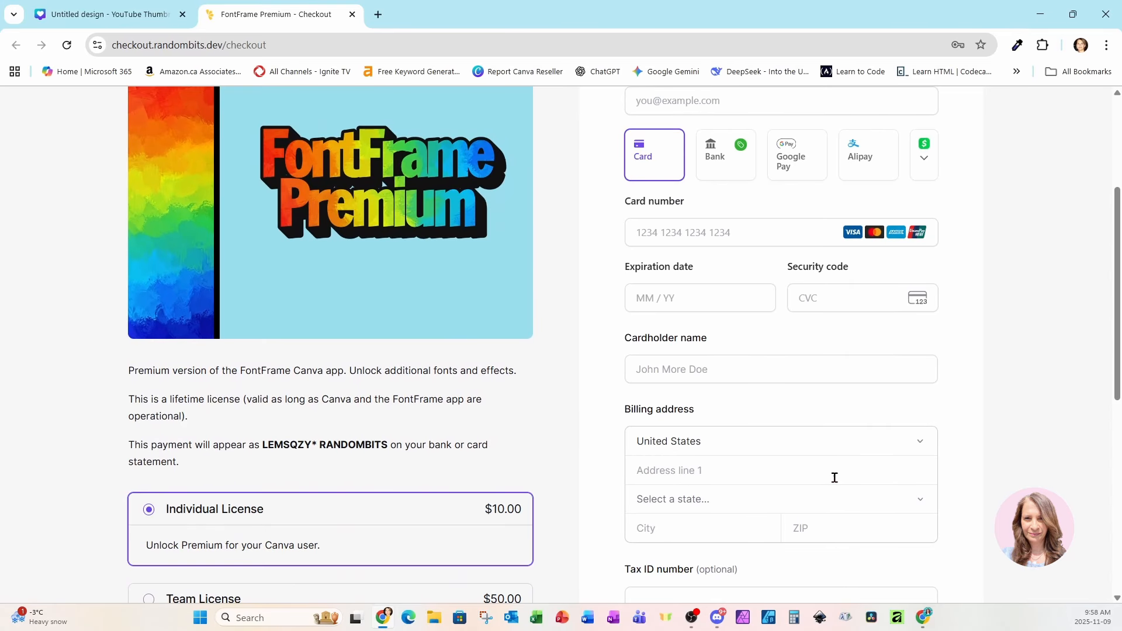
pyautogui.scroll(-2, 439, 535)
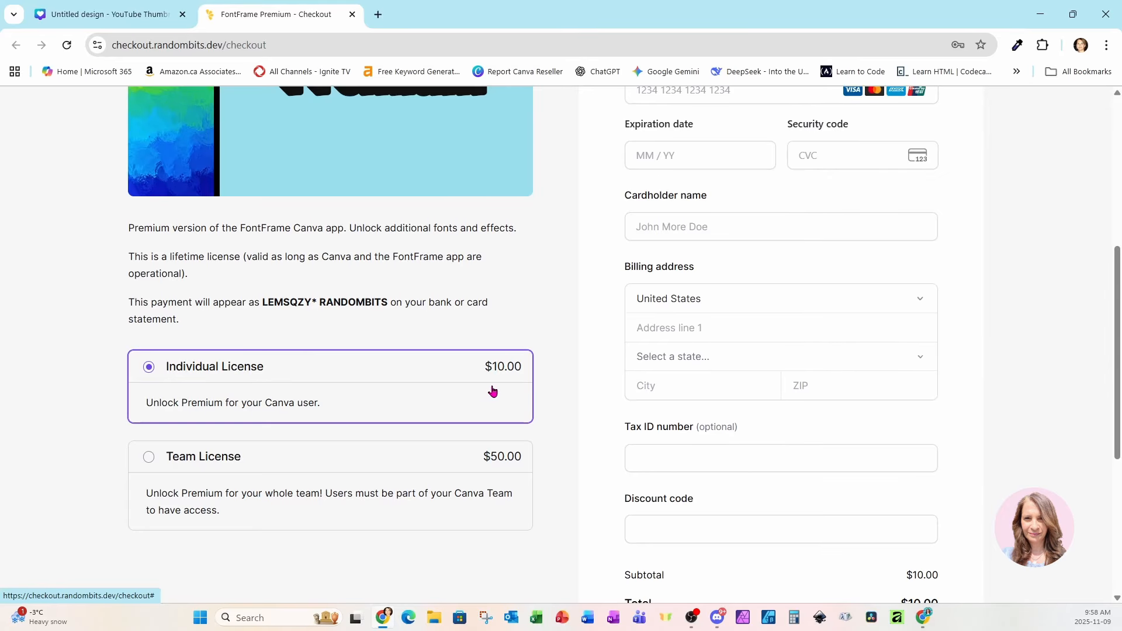
pyautogui.scroll(5, 492, 391)
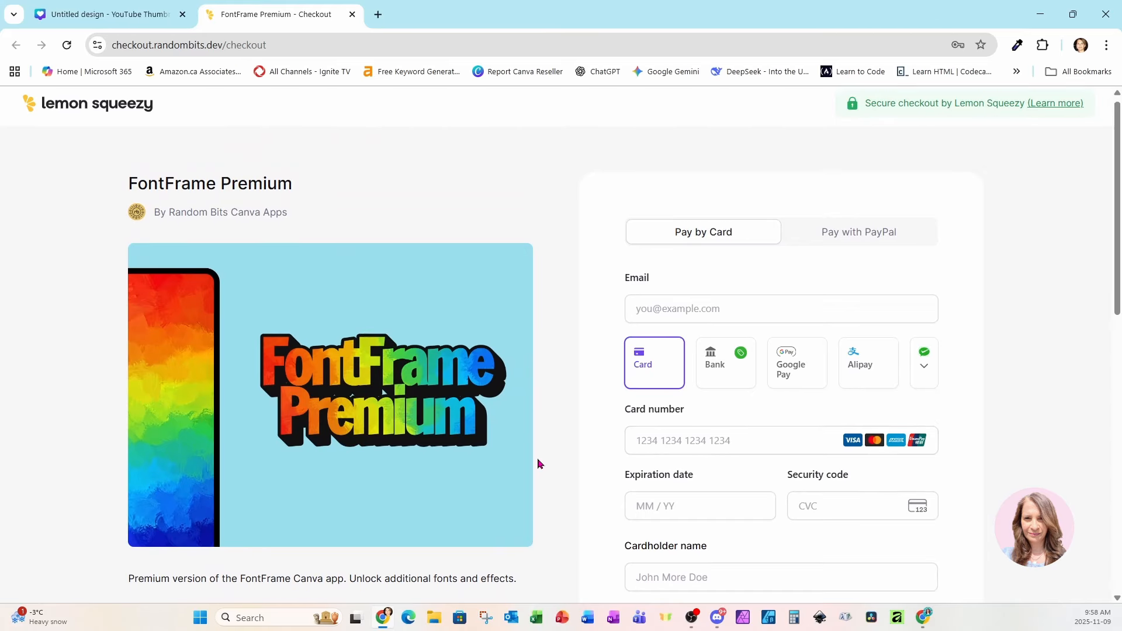
pyautogui.scroll(-6, 537, 464)
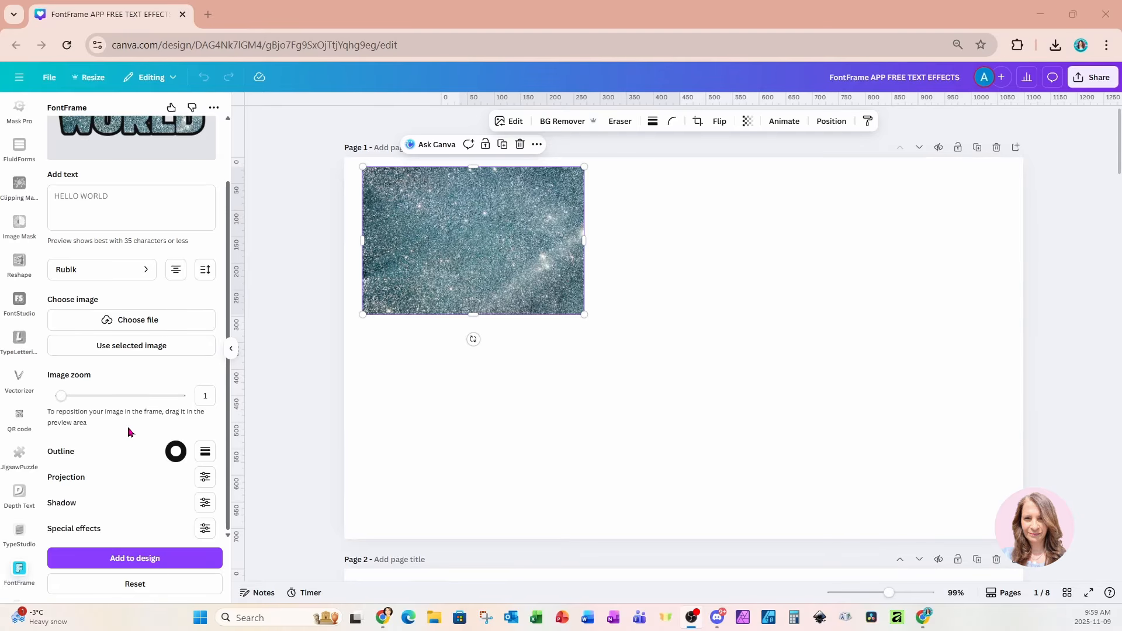
# Return to the FontFrame APP FREE TEXT EFFECTS design and set the FontFrame text to DAZZLE.
pyautogui.scroll(2, 129, 432)
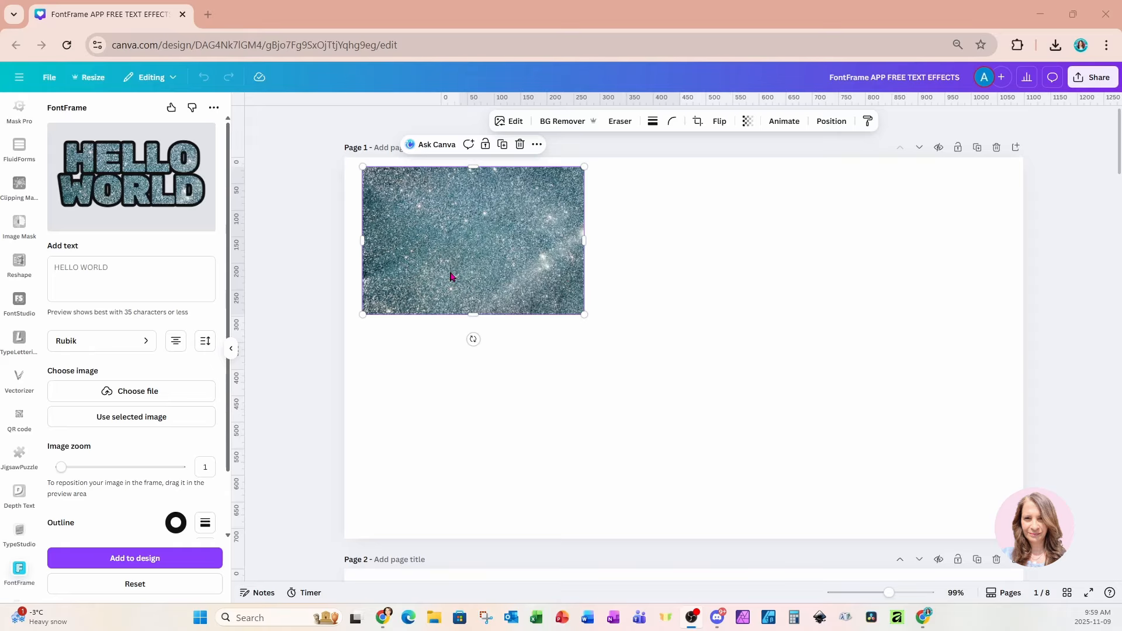
pyautogui.click(105, 261)
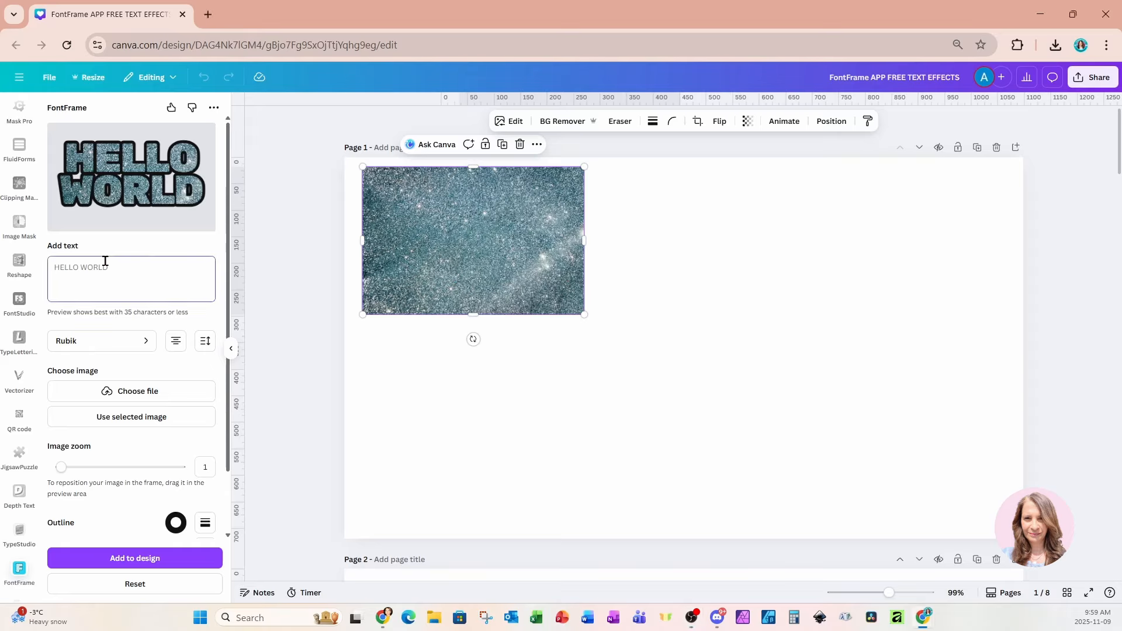
pyautogui.write('d')
pyautogui.press('BackSpace')
pyautogui.write('DA')
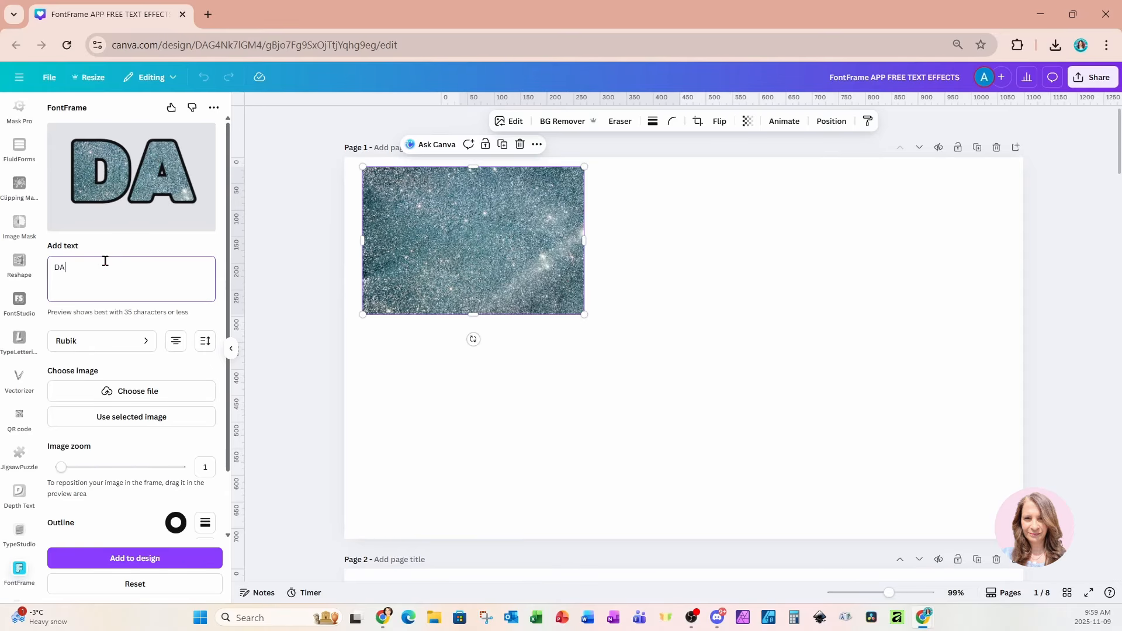
pyautogui.write('ZZLE')
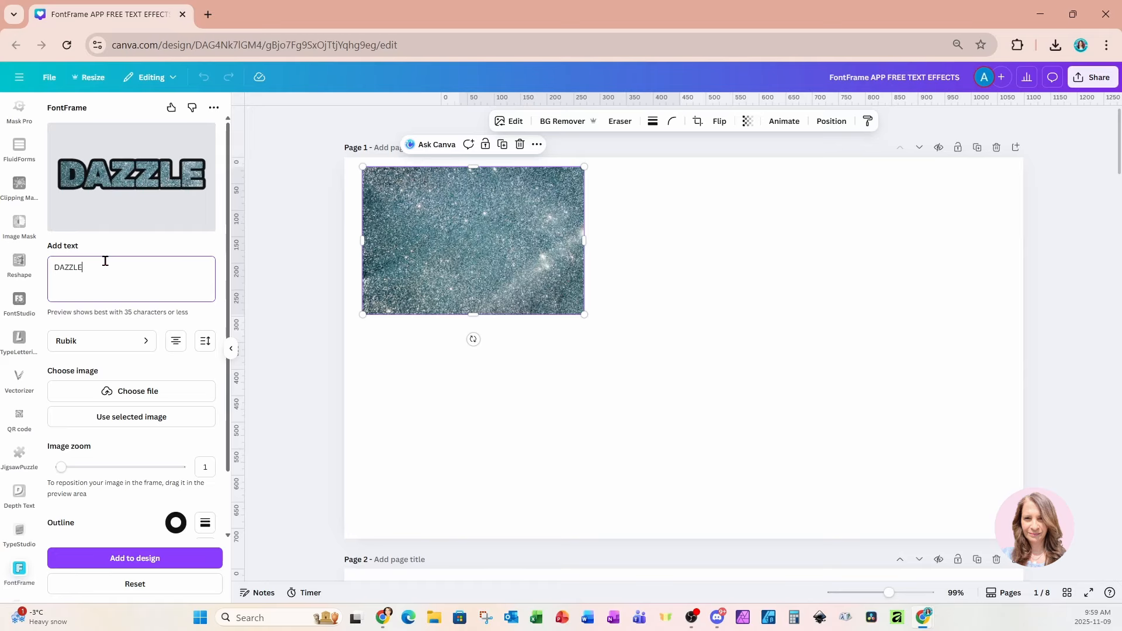
pyautogui.scroll(-1, 108, 409)
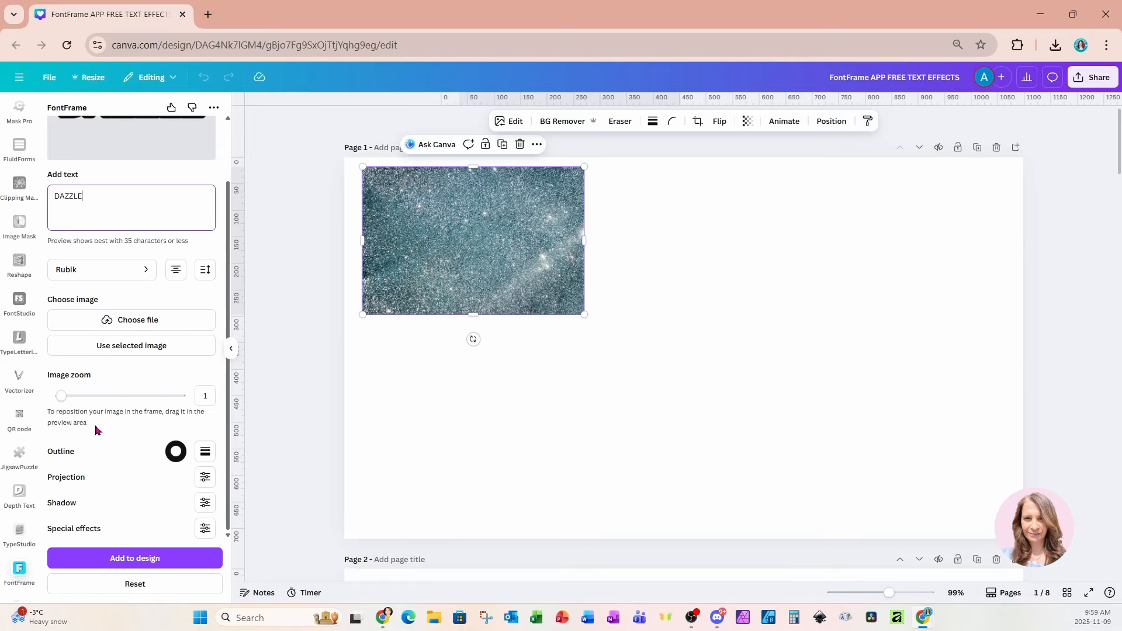
# Give the DAZZLE text a white outline with a border weight of 30.
pyautogui.click(175, 451)
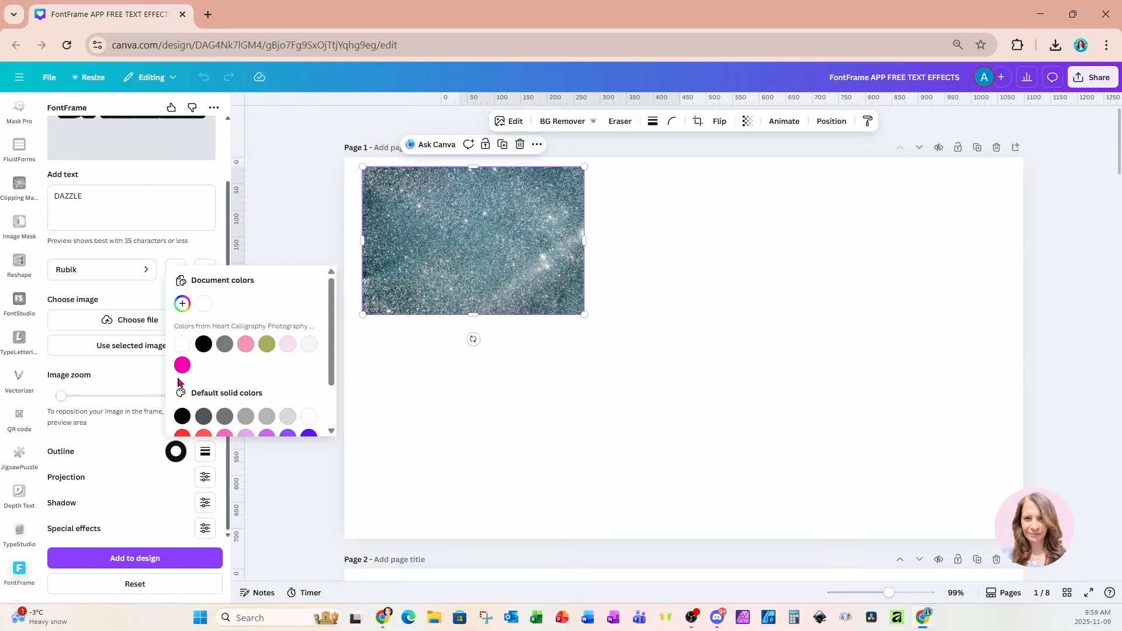
pyautogui.click(183, 344)
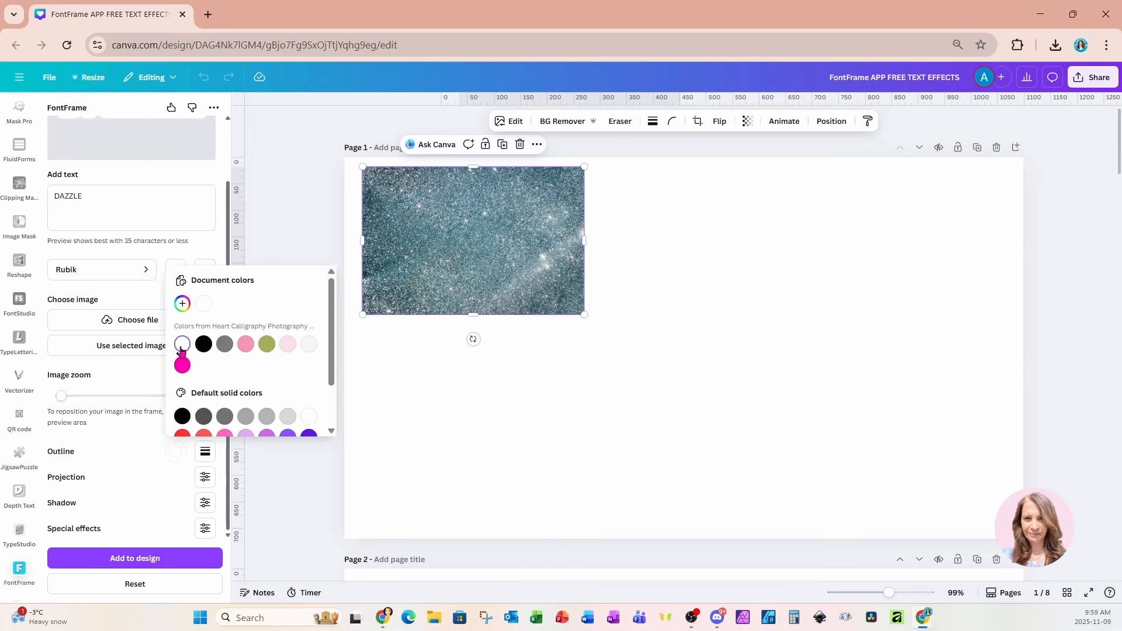
pyautogui.click(106, 445)
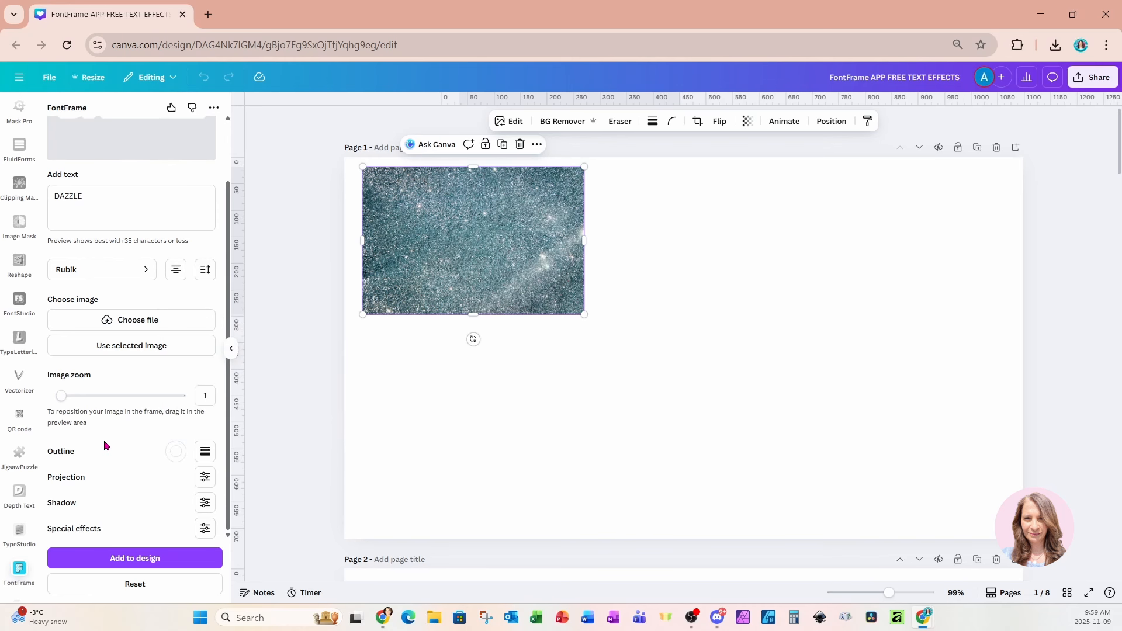
pyautogui.scroll(1, 106, 446)
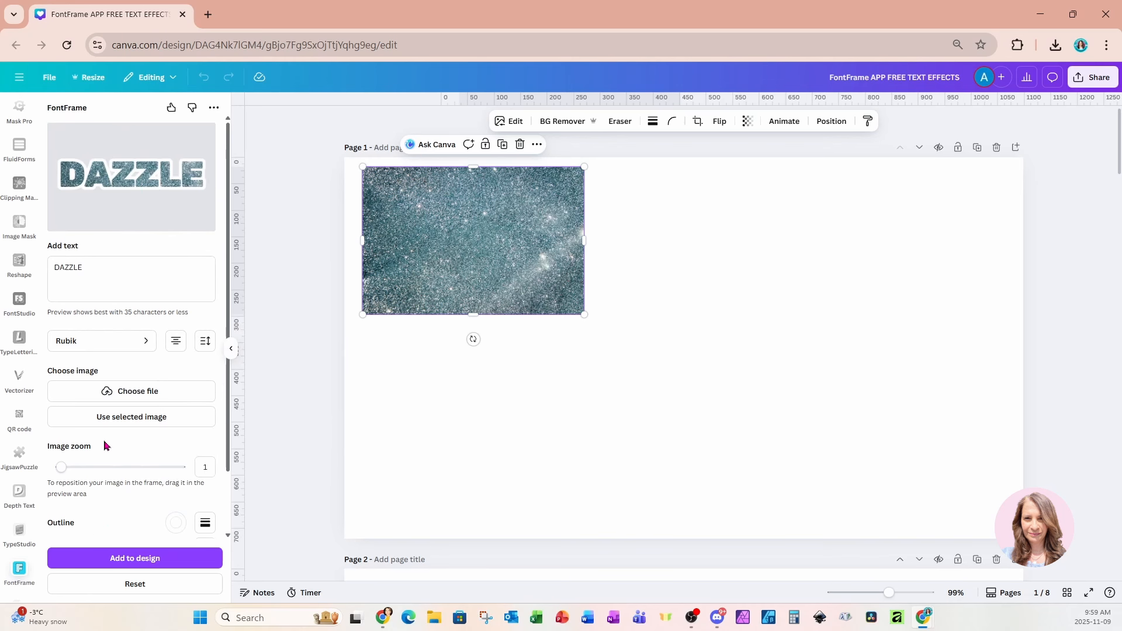
pyautogui.scroll(-1, 108, 453)
pyautogui.scroll(1, 108, 453)
pyautogui.hotkey('ctrl', '-')
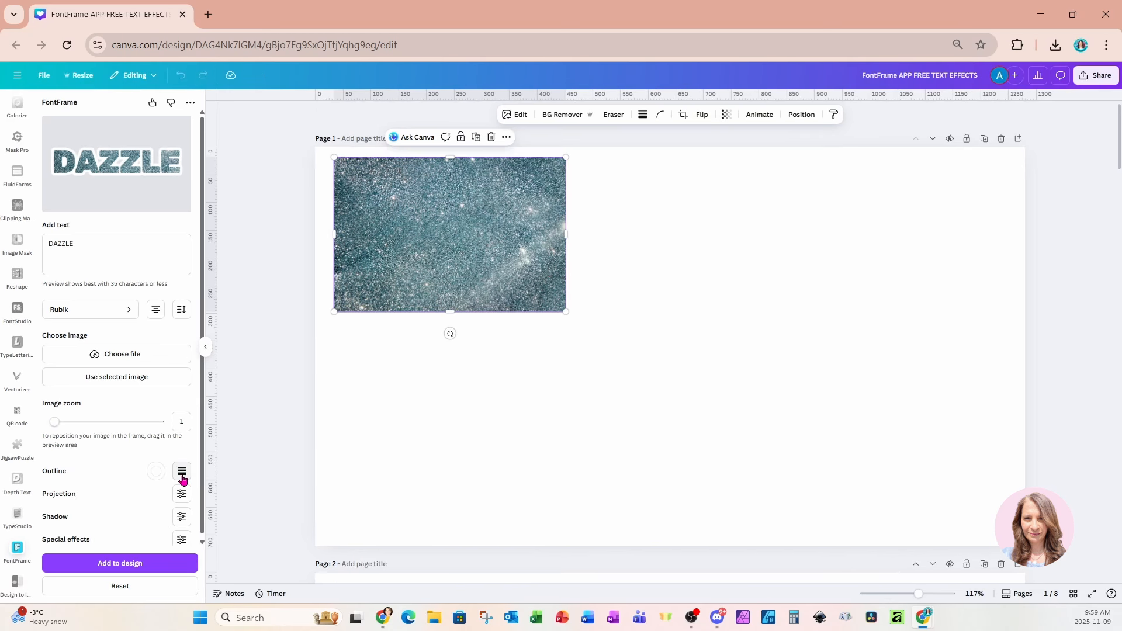
pyautogui.click(182, 472)
pyautogui.moveTo(128, 516); pyautogui.dragTo(105, 523)
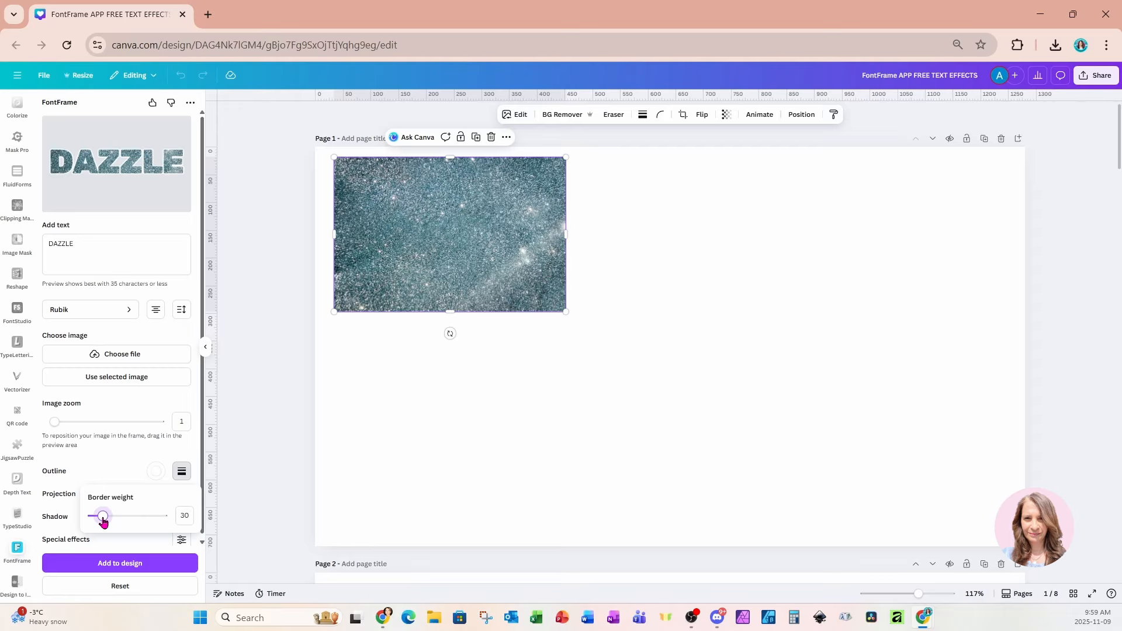
# Search the fonts for TITA and set the DAZZLE text's font to Titan One.
pyautogui.click(50, 313)
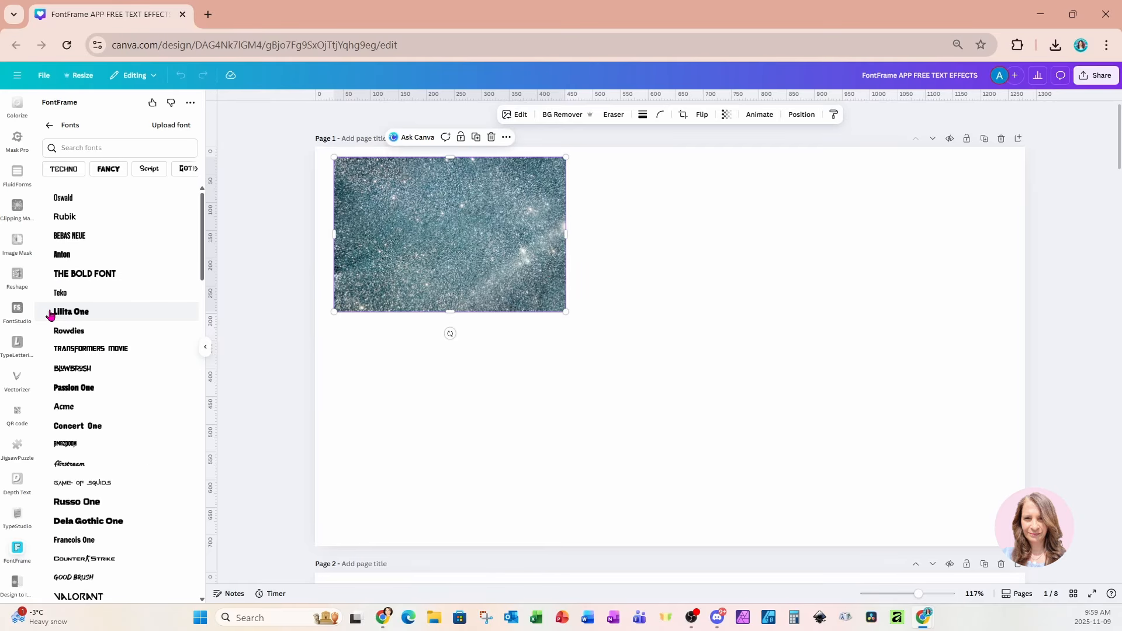
pyautogui.click(94, 149)
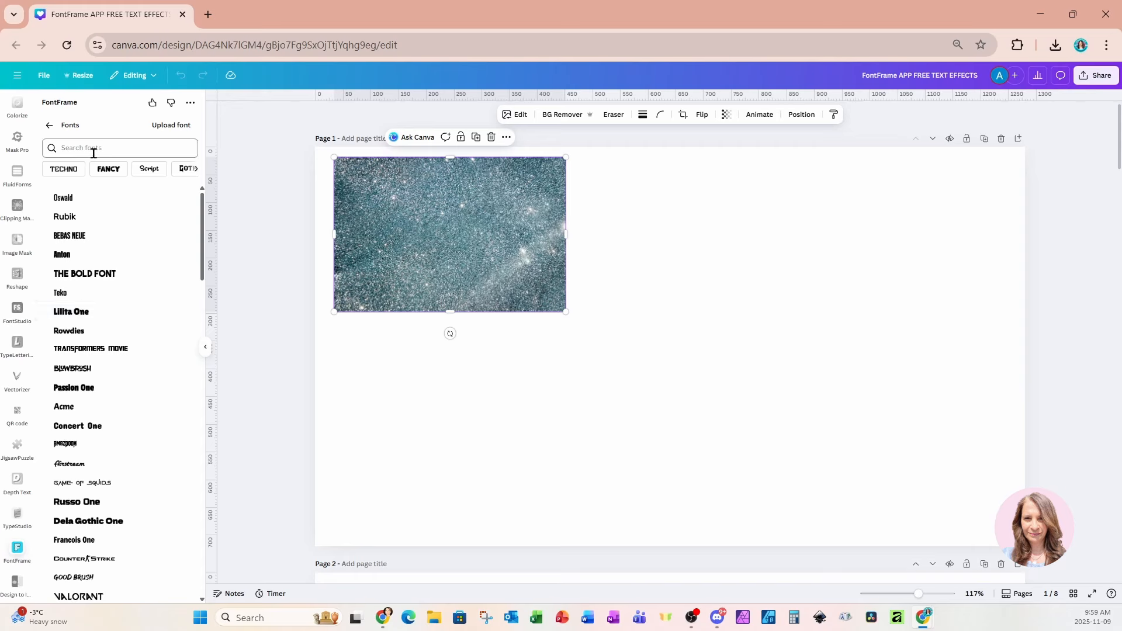
pyautogui.write('TITA')
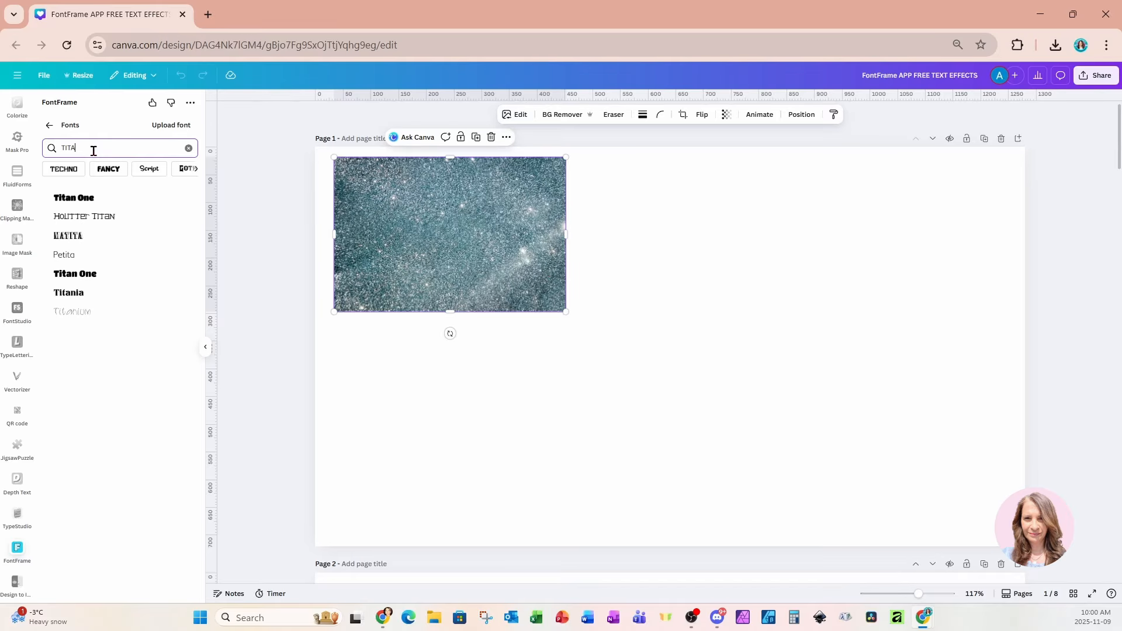
pyautogui.click(71, 199)
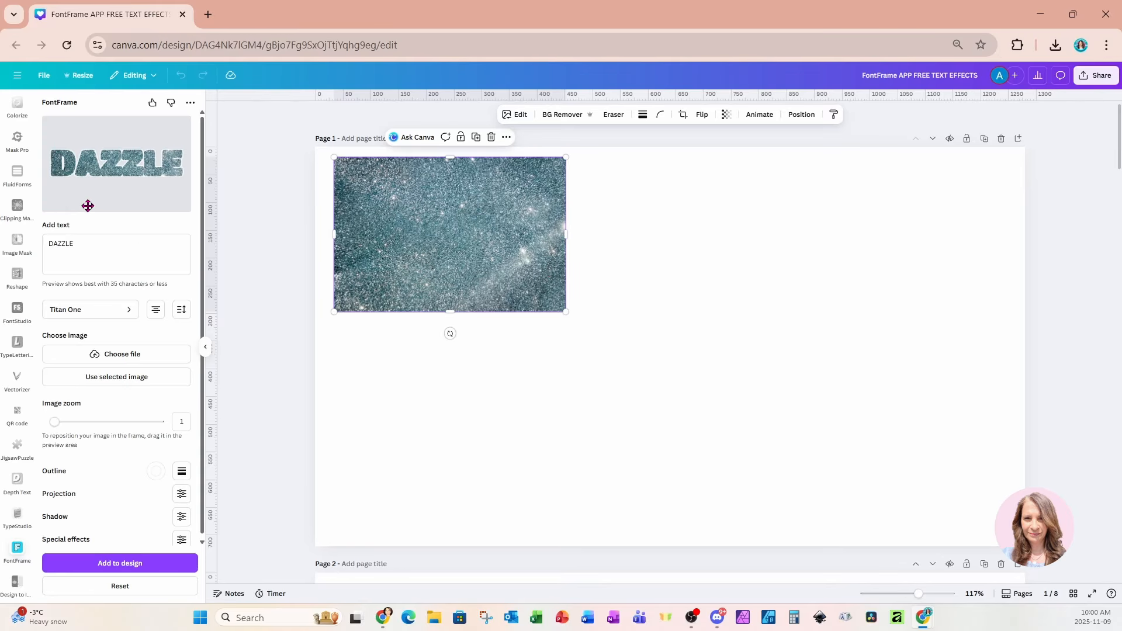
# Add the DAZZLE text effect to page 1, enlarge it and place it below the glitter image, slightly overlapping it.
pyautogui.click(84, 563)
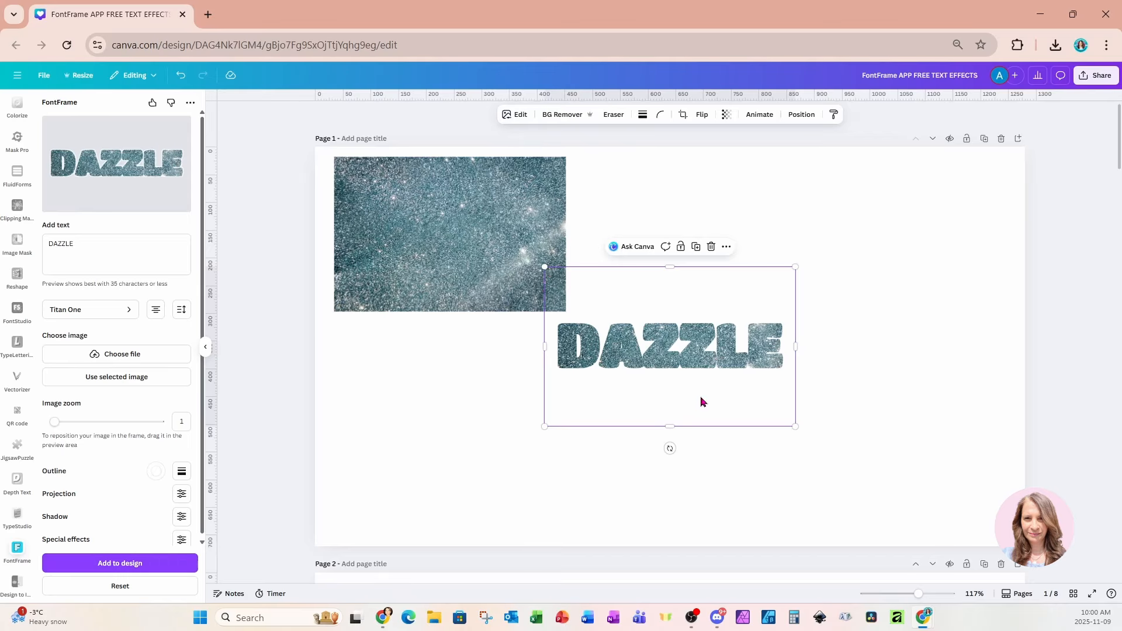
pyautogui.moveTo(795, 266); pyautogui.dragTo(1001, 143)
pyautogui.moveTo(921, 282); pyautogui.dragTo(811, 384)
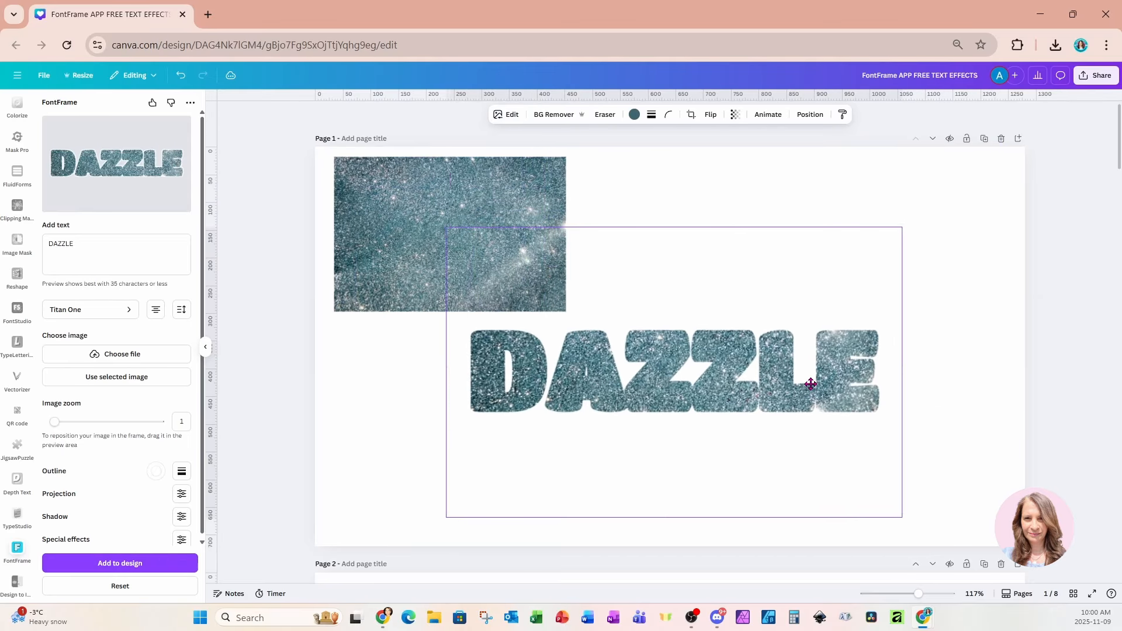
# Set page 1's background to the pale grey-teal photo color taken from the glitter image.
pyautogui.click(947, 238)
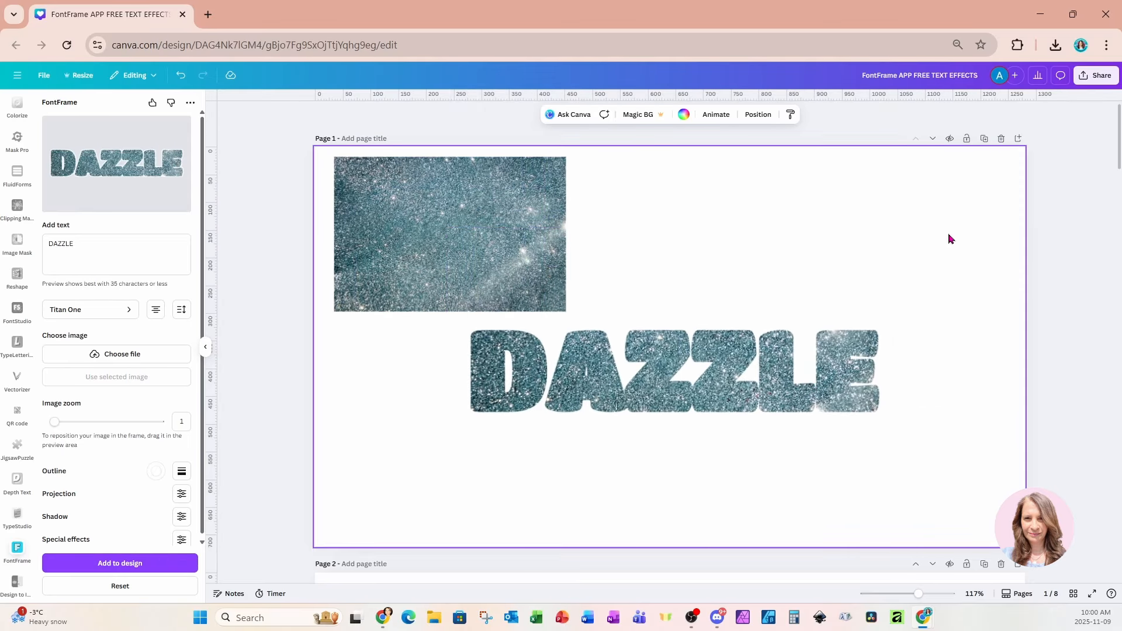
pyautogui.click(684, 115)
pyautogui.click(143, 309)
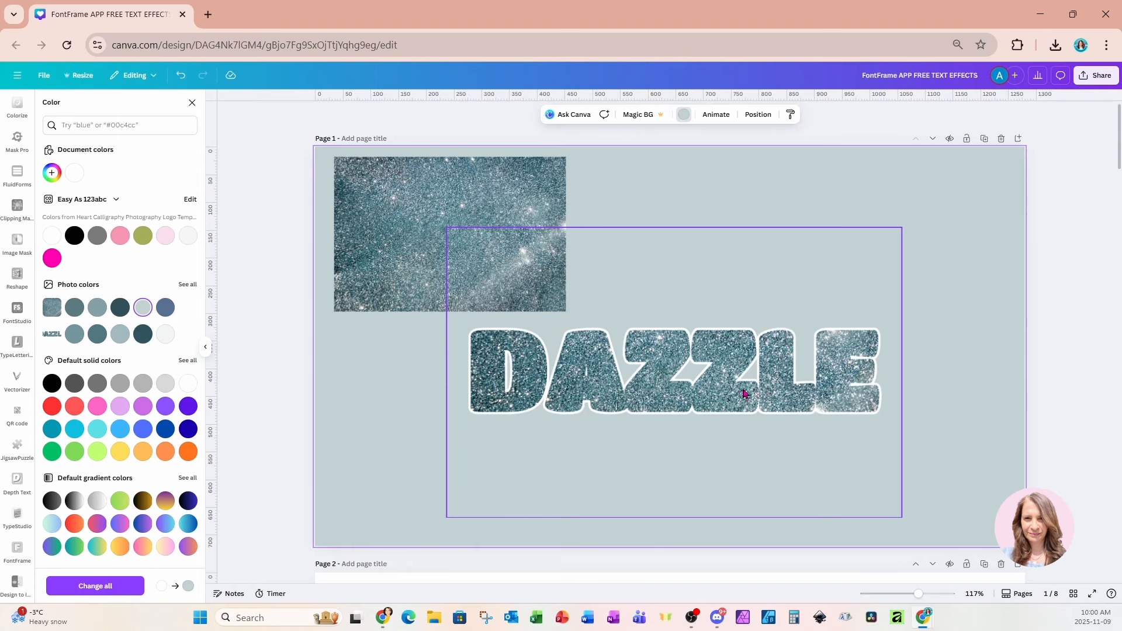
# Replace the FontFrame text with Golden and fill it with the gold texture image on page 2.
pyautogui.scroll(-7, 753, 394)
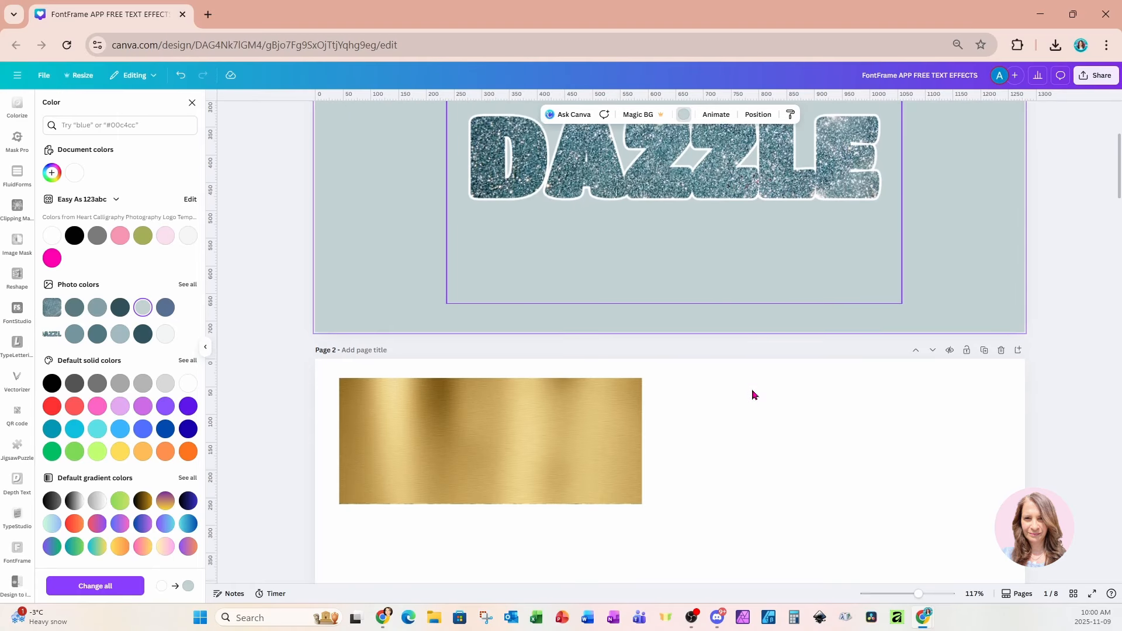
pyautogui.click(752, 389)
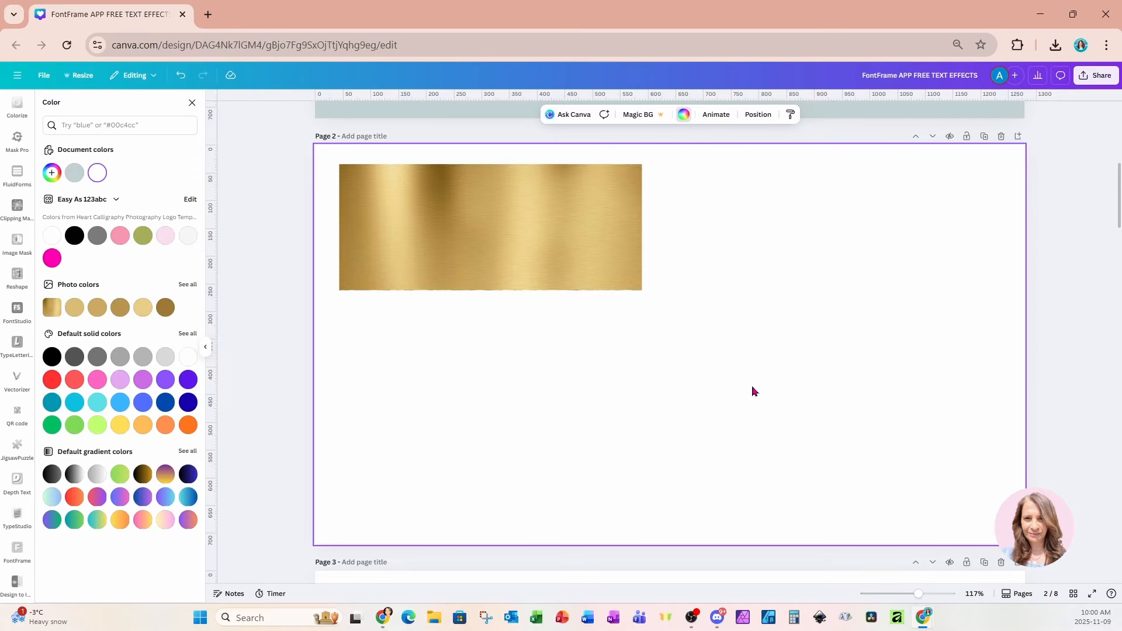
pyautogui.click(571, 265)
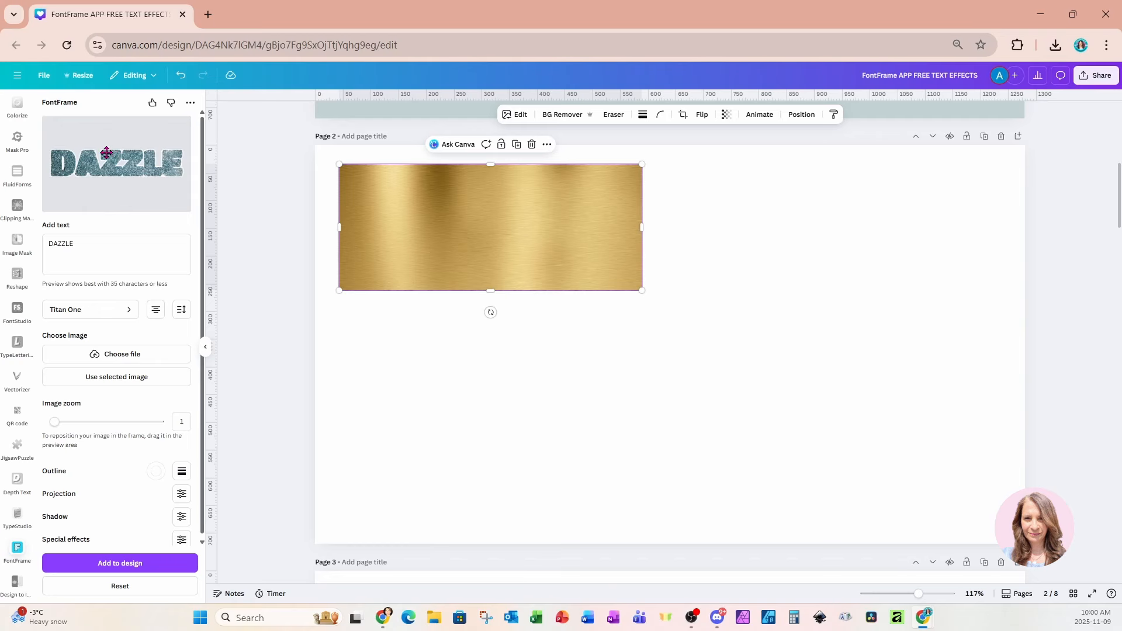
pyautogui.click(107, 242)
pyautogui.moveTo(107, 242); pyautogui.dragTo(42, 242)
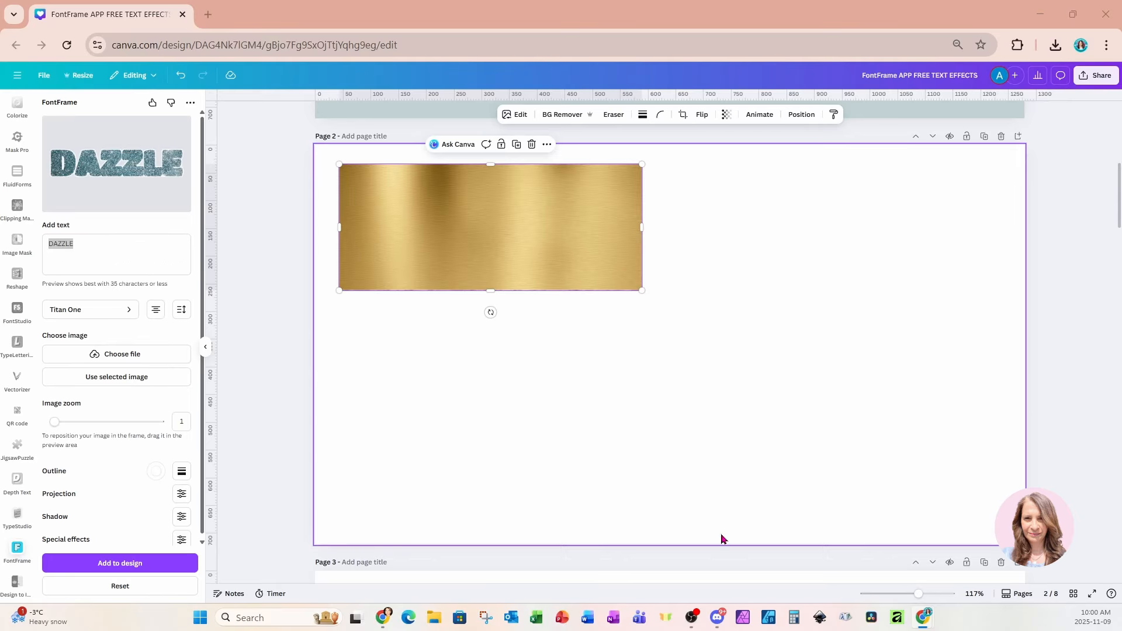
pyautogui.write('g')
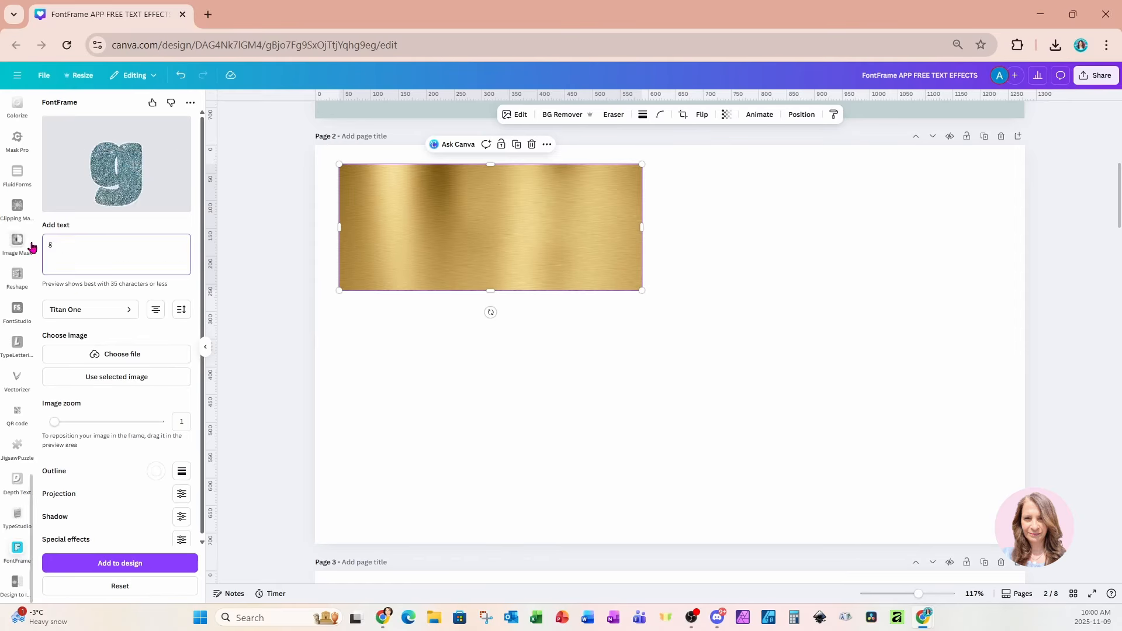
pyautogui.press('BackSpace')
pyautogui.write('Golden')
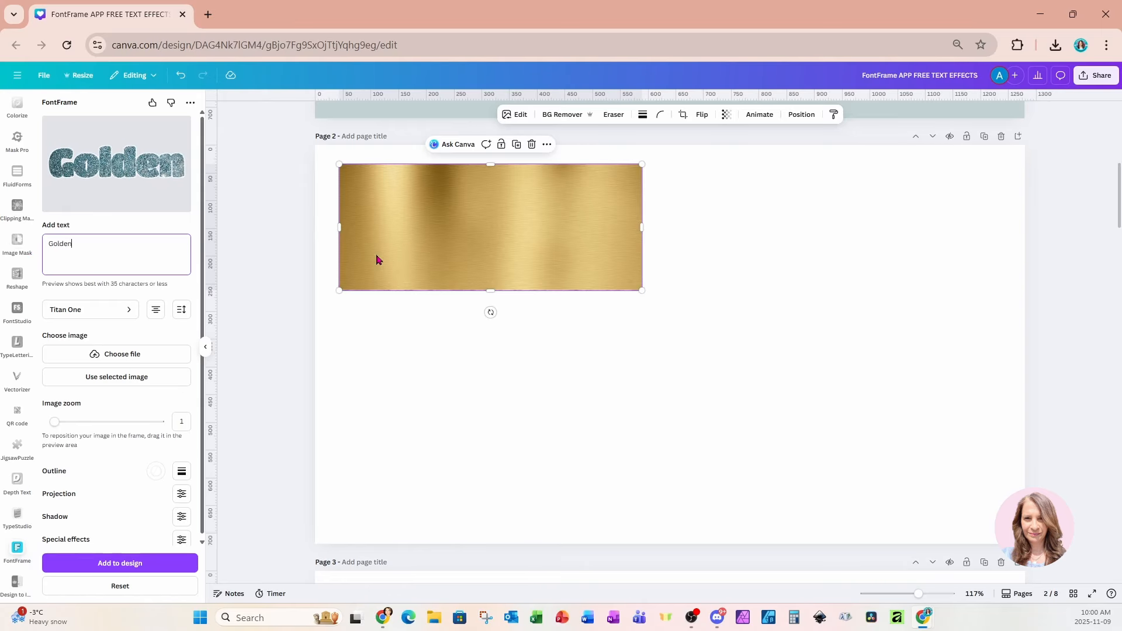
pyautogui.click(165, 381)
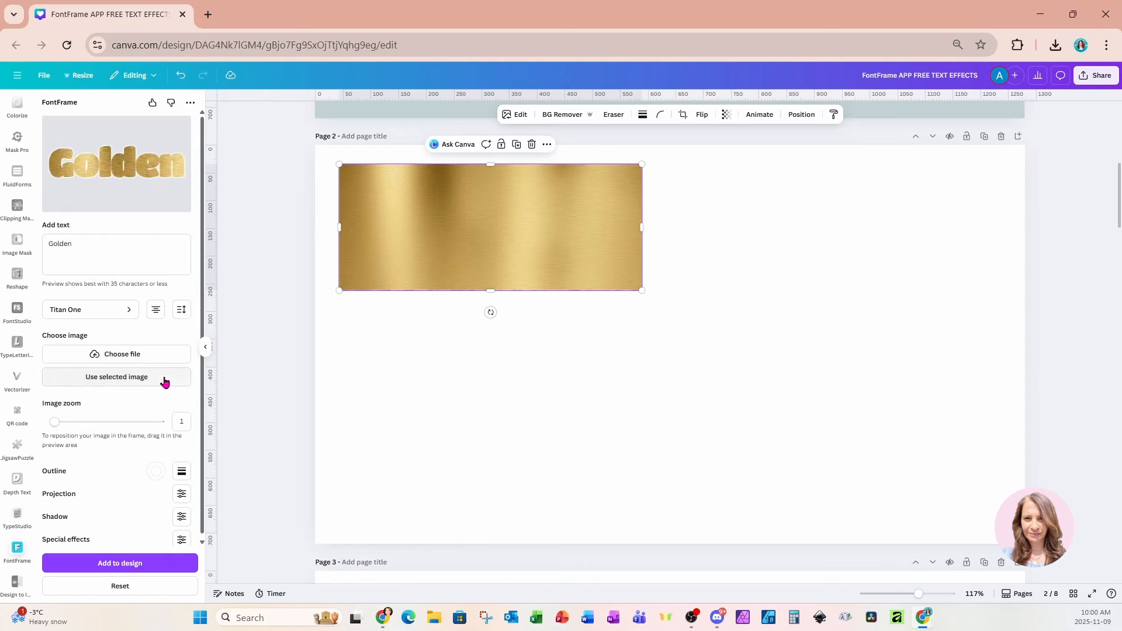
# Search the fonts for alice, set the Golden text's font to Alice in Wonderland, and nudge the gold image inside the letters.
pyautogui.click(100, 316)
pyautogui.doubleClick(117, 148)
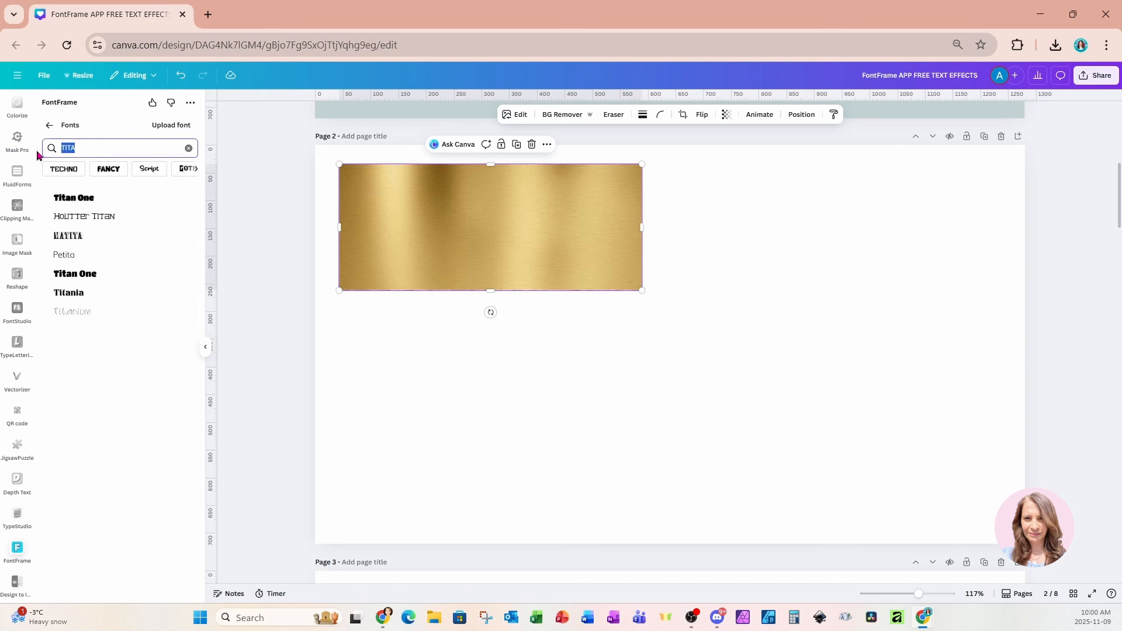
pyautogui.write('alice')
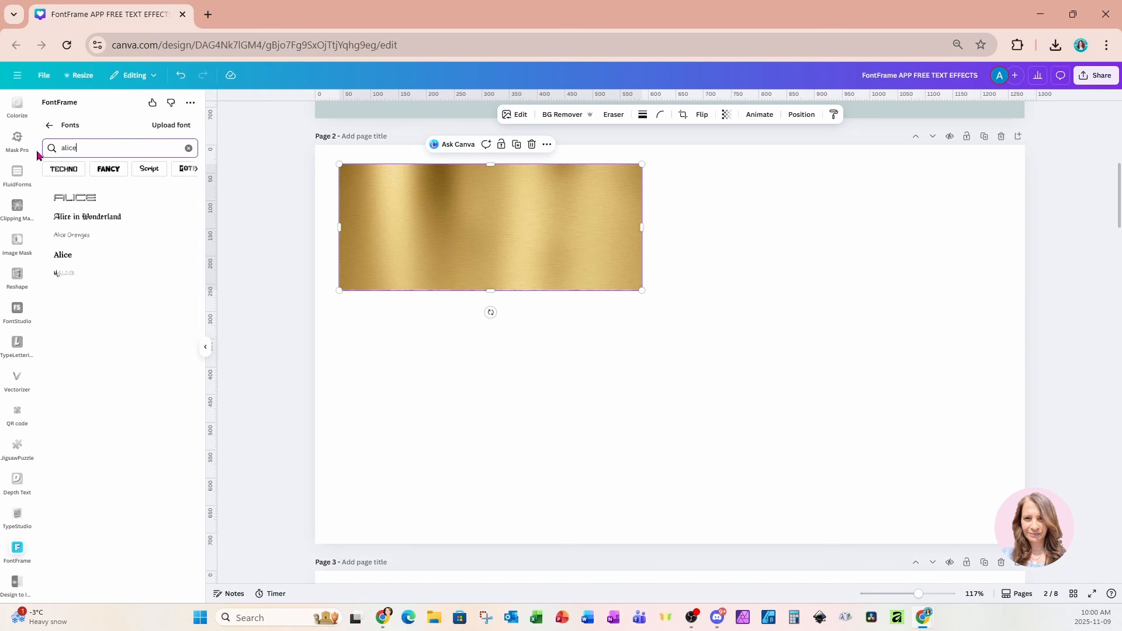
pyautogui.click(111, 217)
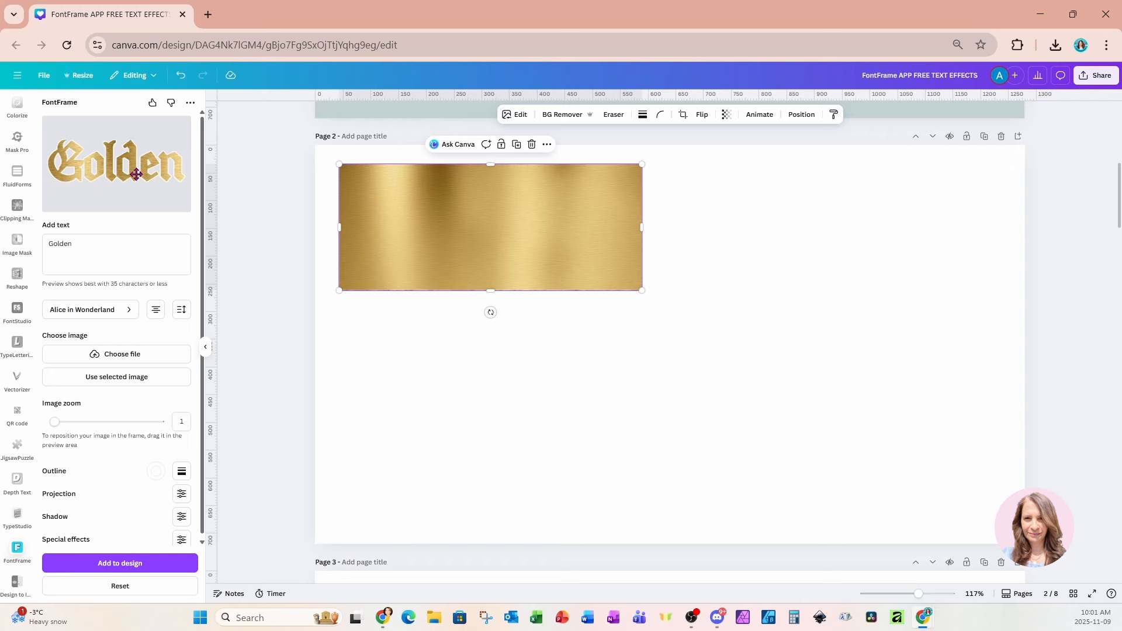
pyautogui.moveTo(135, 174)
pyautogui.mouseDown()
pyautogui.moveTo(133, 146)
pyautogui.moveTo(125, 187)
pyautogui.moveTo(129, 162)
pyautogui.moveTo(137, 172)
pyautogui.moveTo(125, 156)
pyautogui.moveTo(131, 169)
pyautogui.mouseUp()
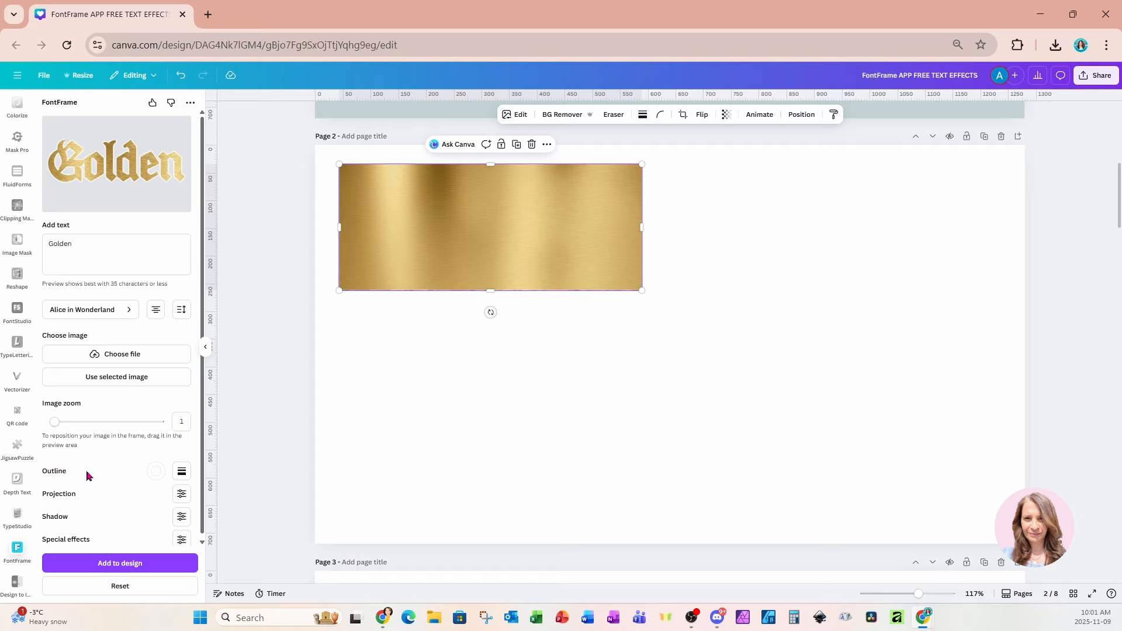
# Change the Golden text's outline to black with a border weight of 62.
pyautogui.click(155, 471)
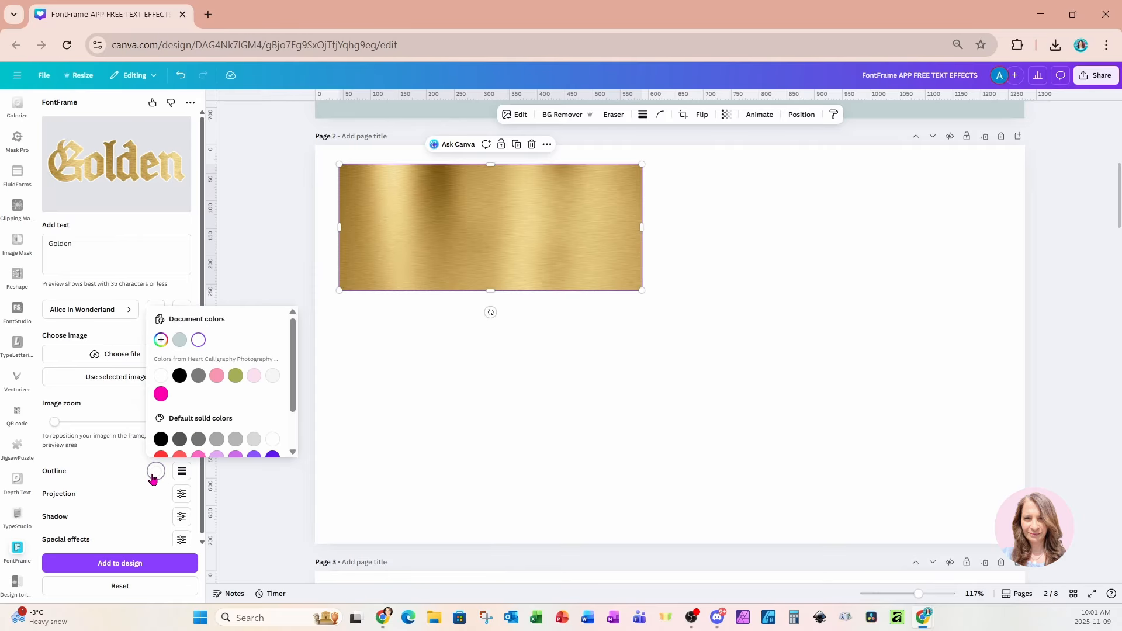
pyautogui.click(179, 376)
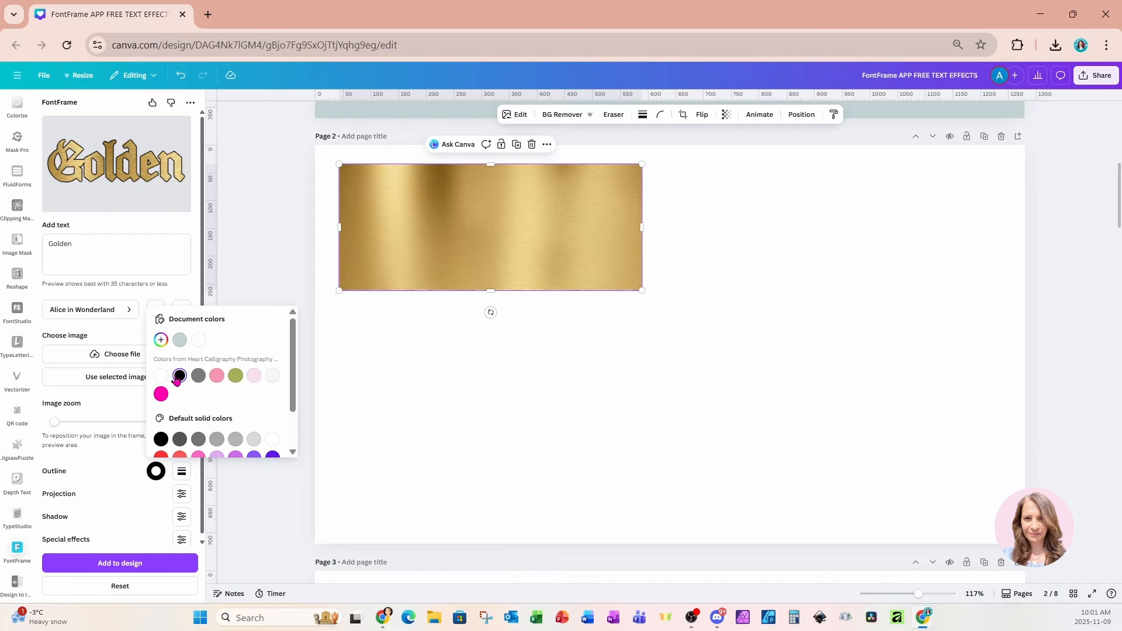
pyautogui.click(107, 450)
pyautogui.click(180, 473)
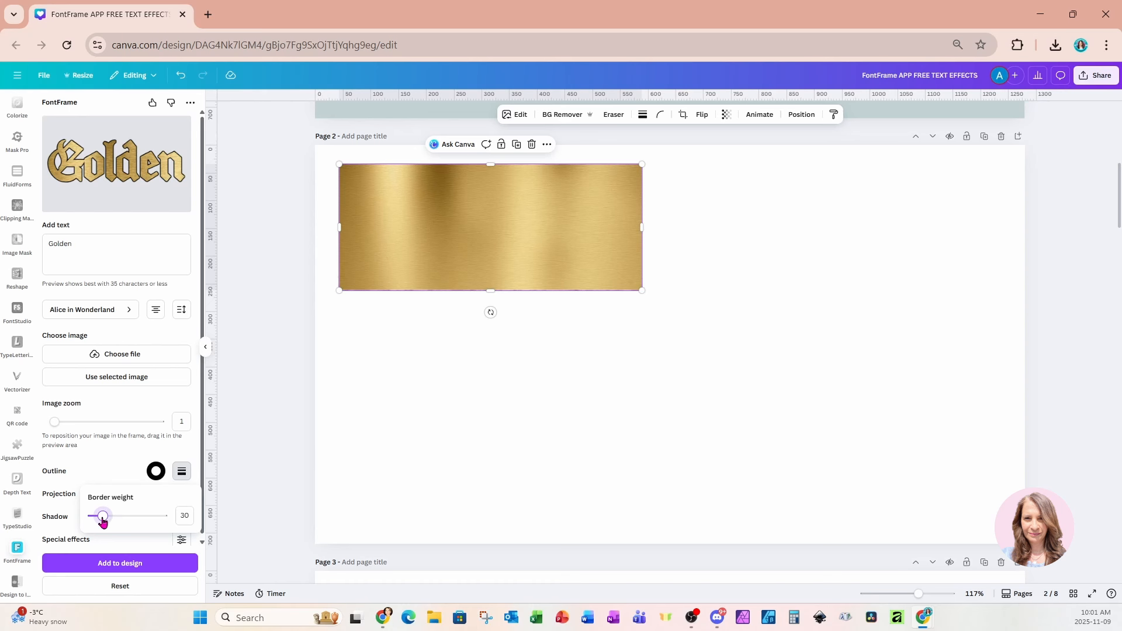
pyautogui.moveTo(103, 521); pyautogui.dragTo(115, 523)
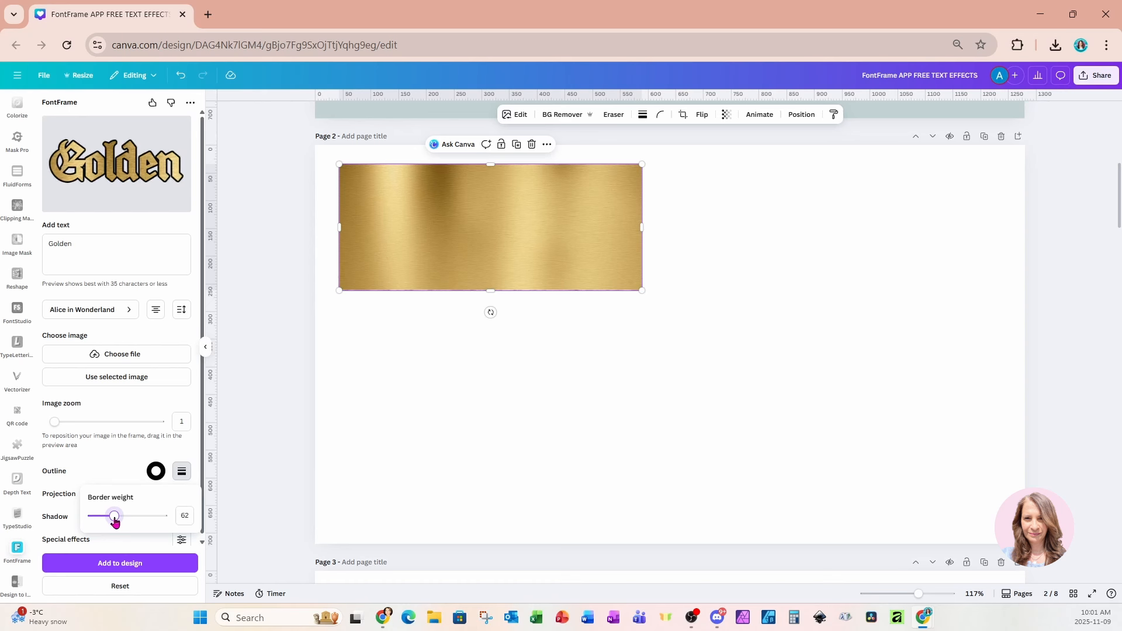
# Add the Golden text effect to page 2, enlarge it and place it below the gold texture image.
pyautogui.click(88, 569)
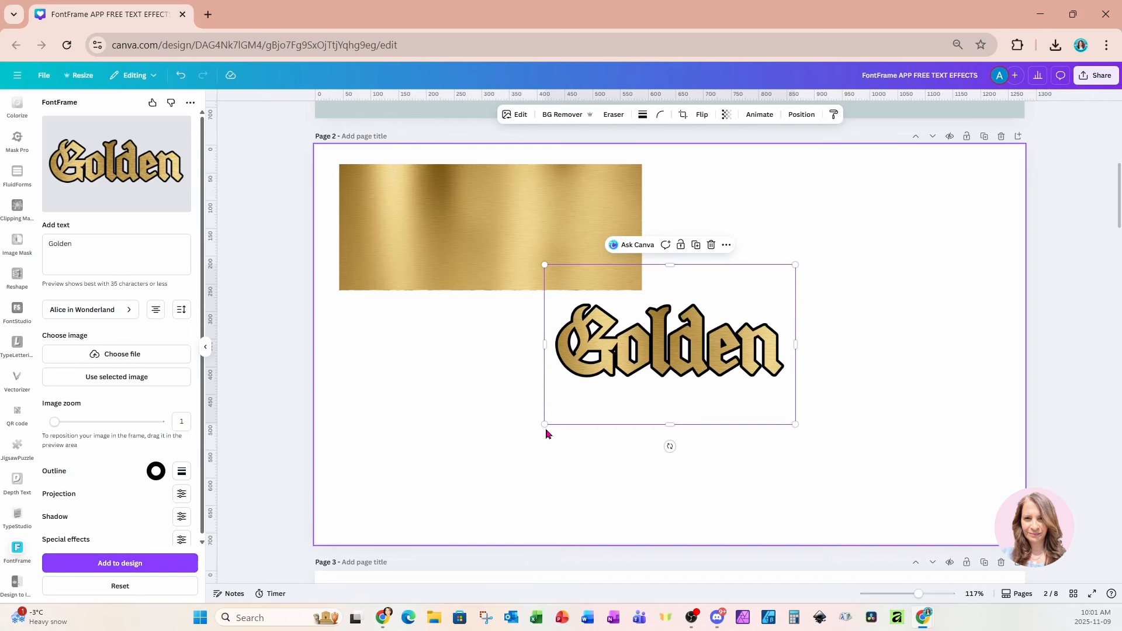
pyautogui.moveTo(541, 423); pyautogui.dragTo(634, 402)
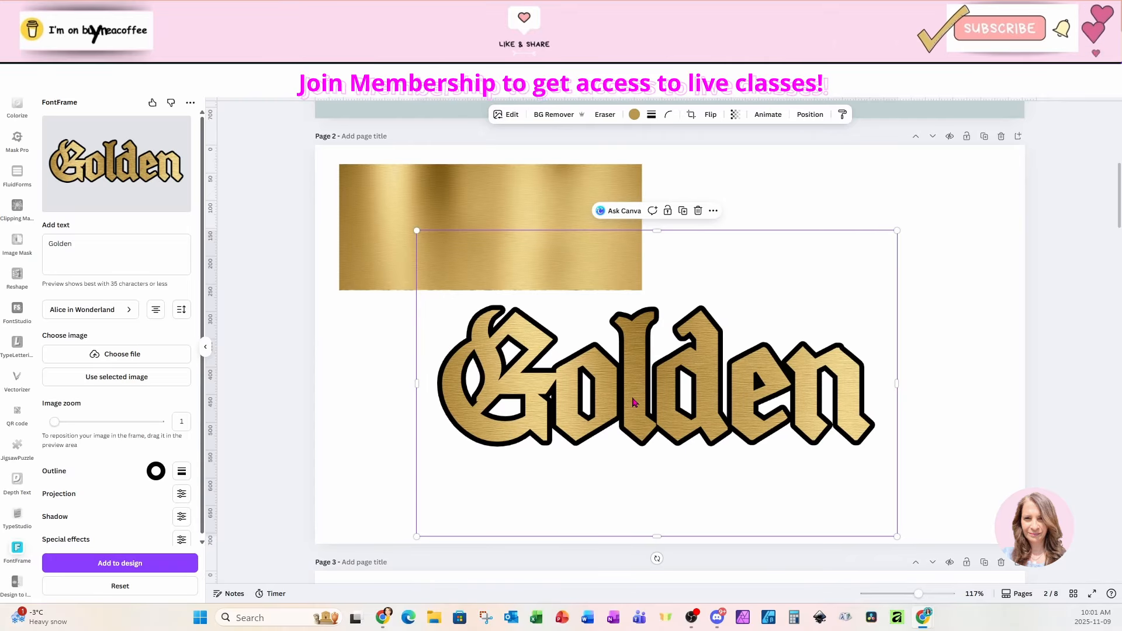
# Fill the FontFrame text with the blue bubbles image on page 3.
pyautogui.scroll(-4, 634, 402)
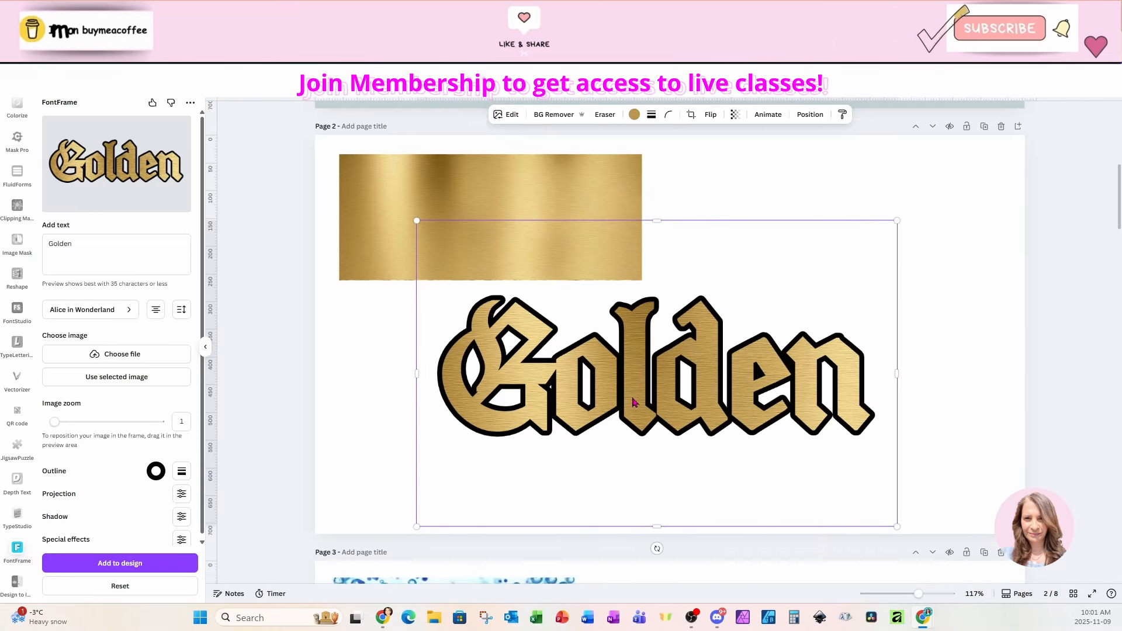
pyautogui.scroll(-4, 634, 402)
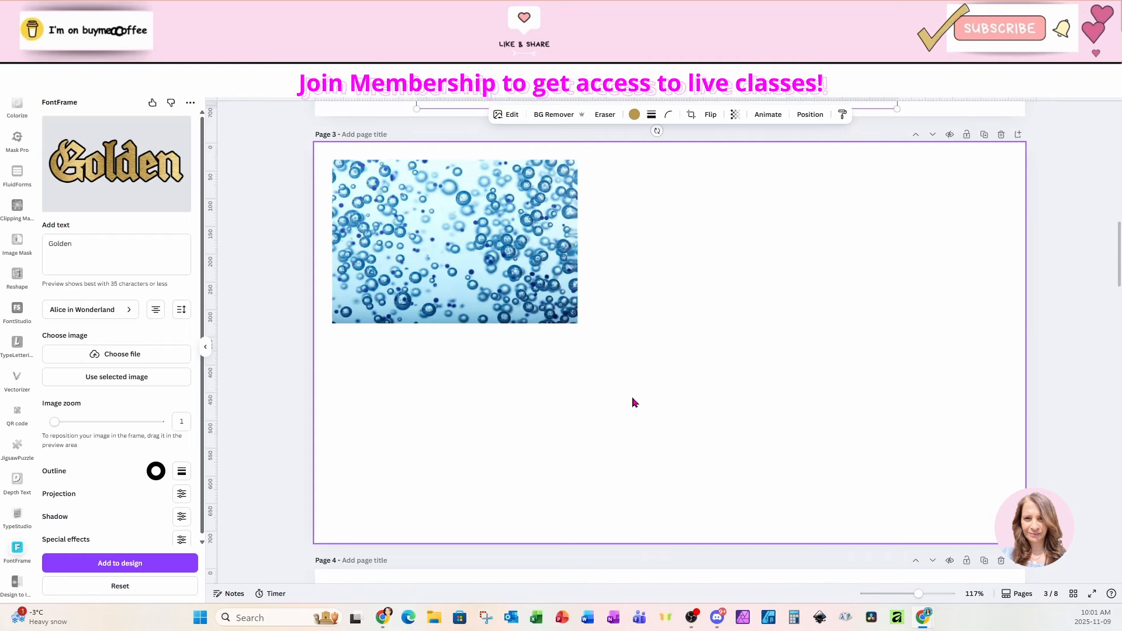
pyautogui.click(533, 258)
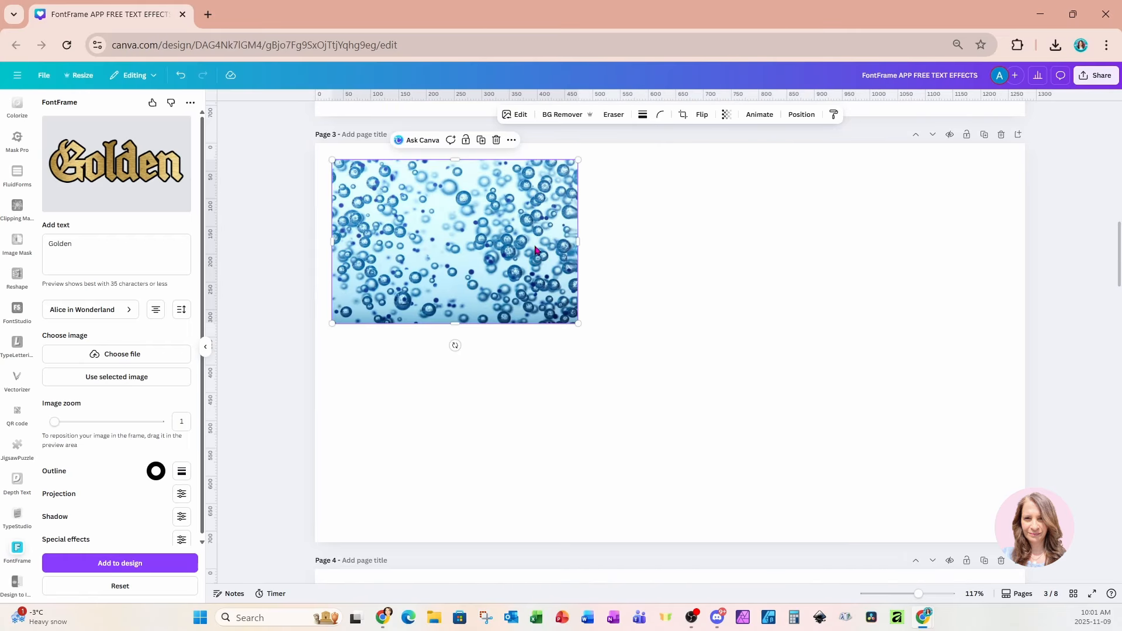
pyautogui.click(149, 377)
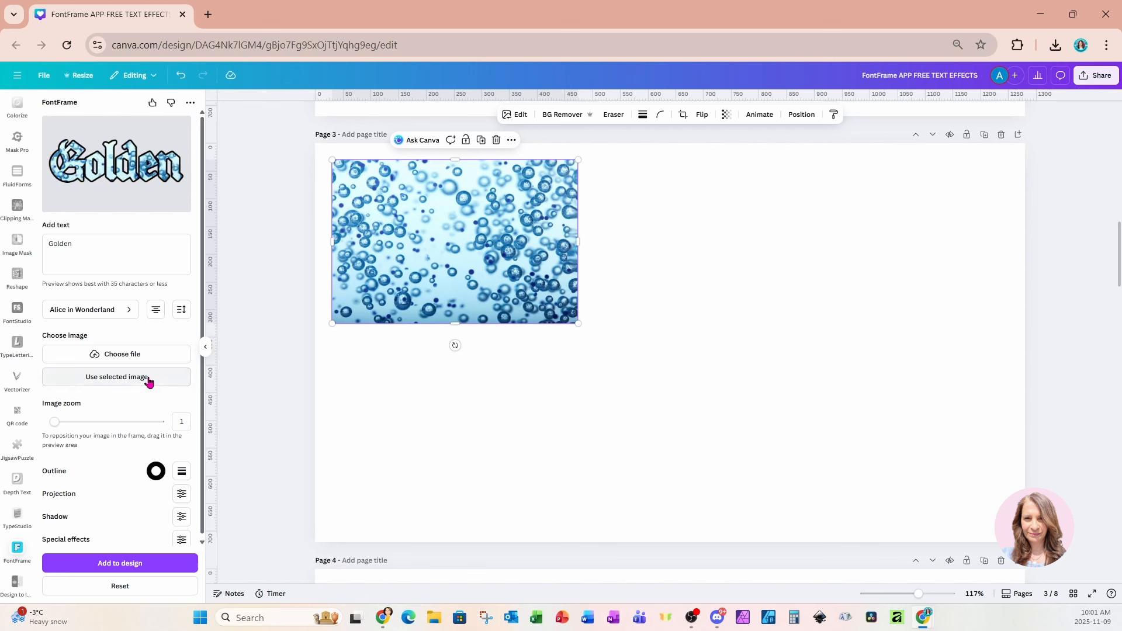
# Change the FontFrame text to BUBBLES, search the fonts for LONELY and set the font to Lonely Coffee.
pyautogui.doubleClick(67, 243)
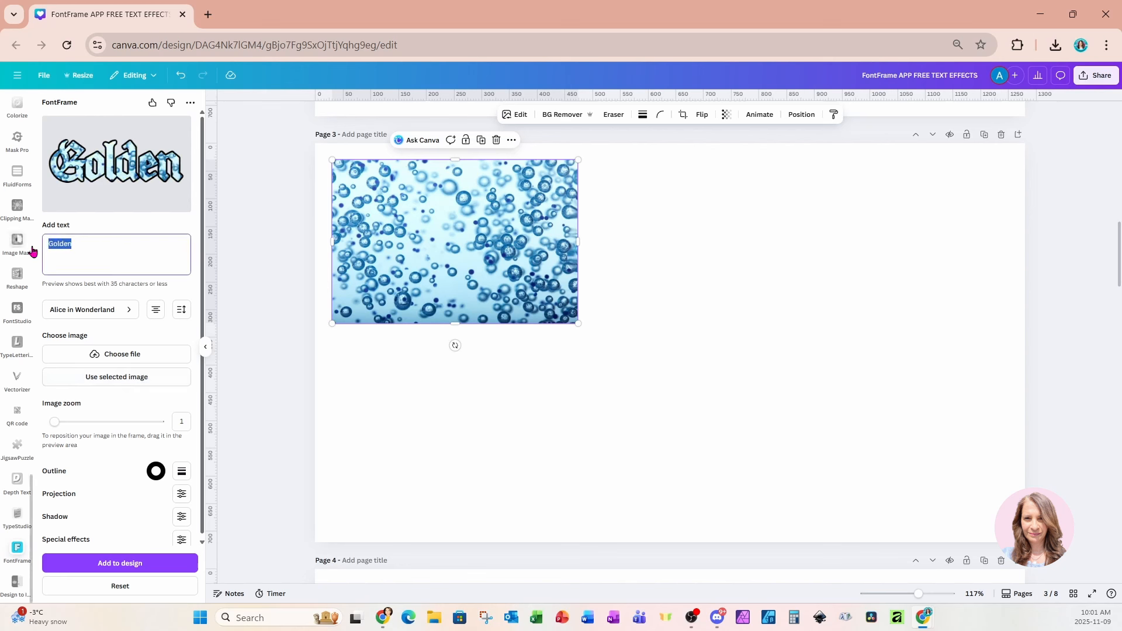
pyautogui.write('B')
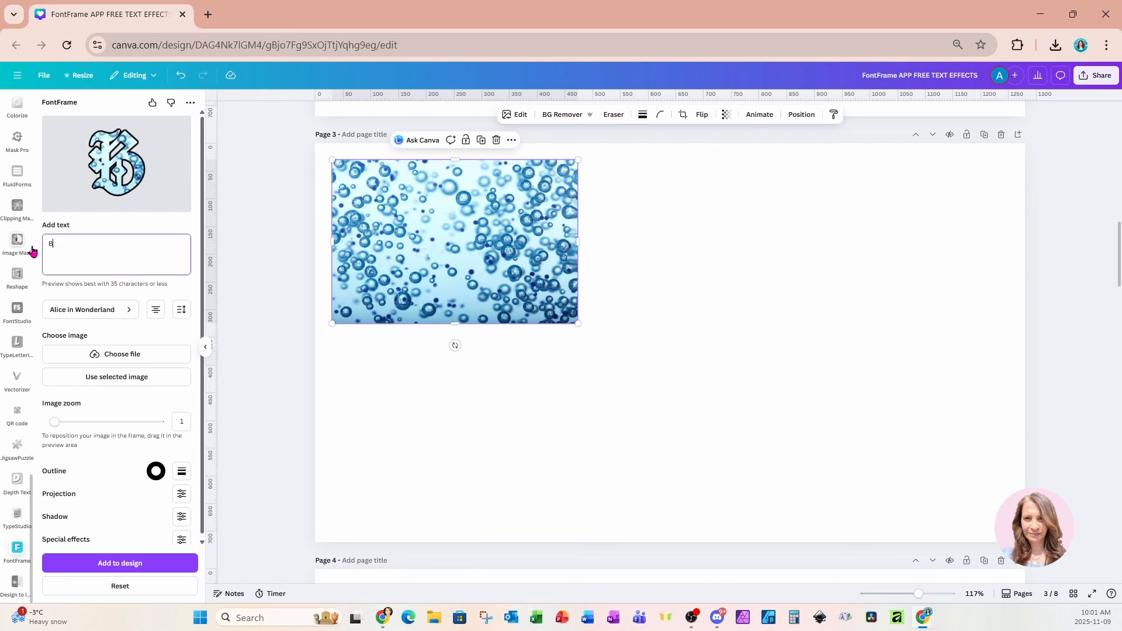
pyautogui.write('UBBLES')
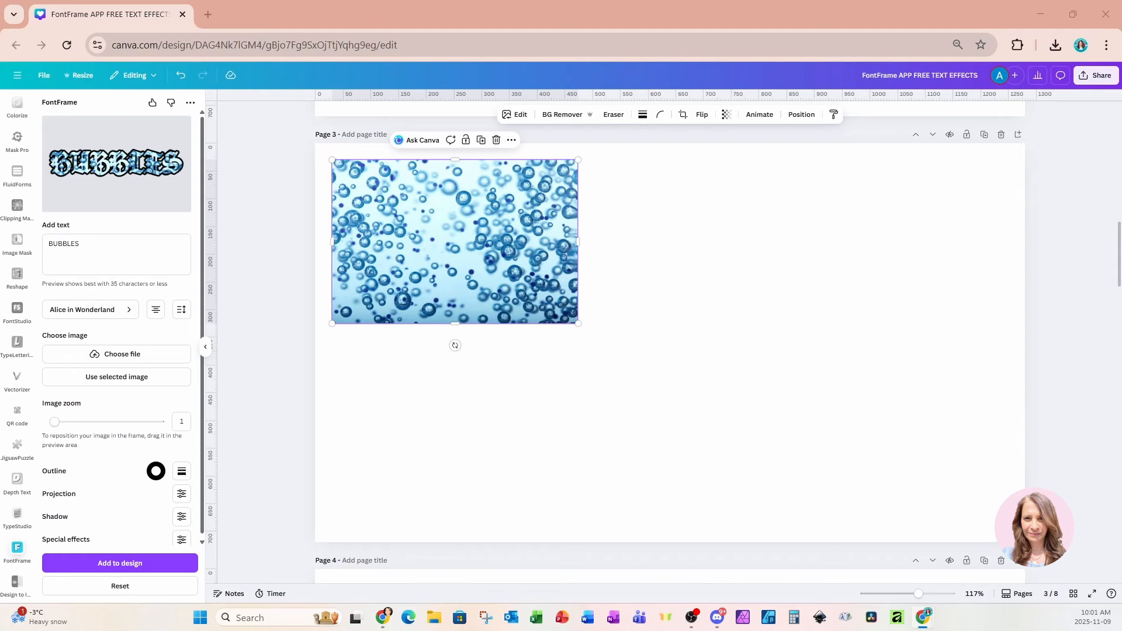
pyautogui.click(103, 310)
pyautogui.doubleClick(59, 149)
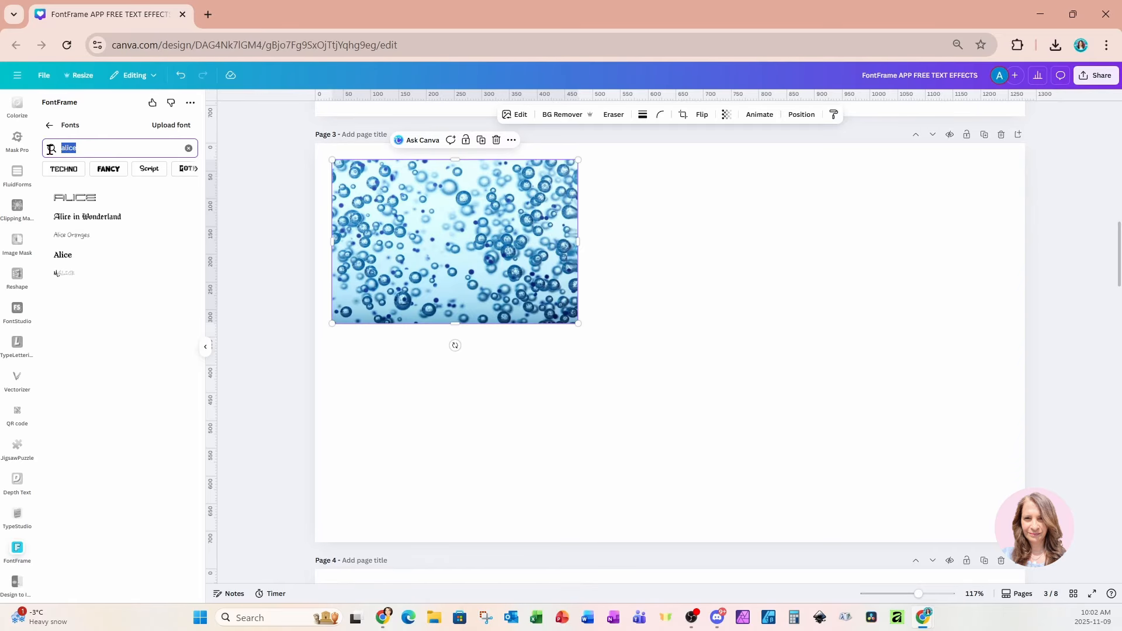
pyautogui.write('LONELY')
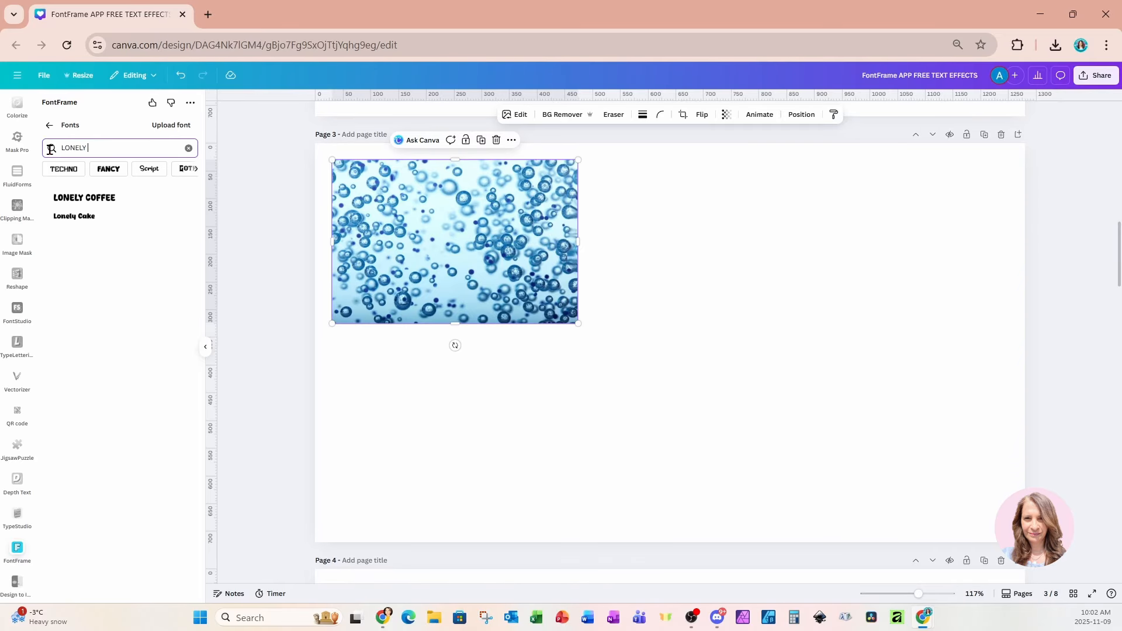
pyautogui.click(73, 198)
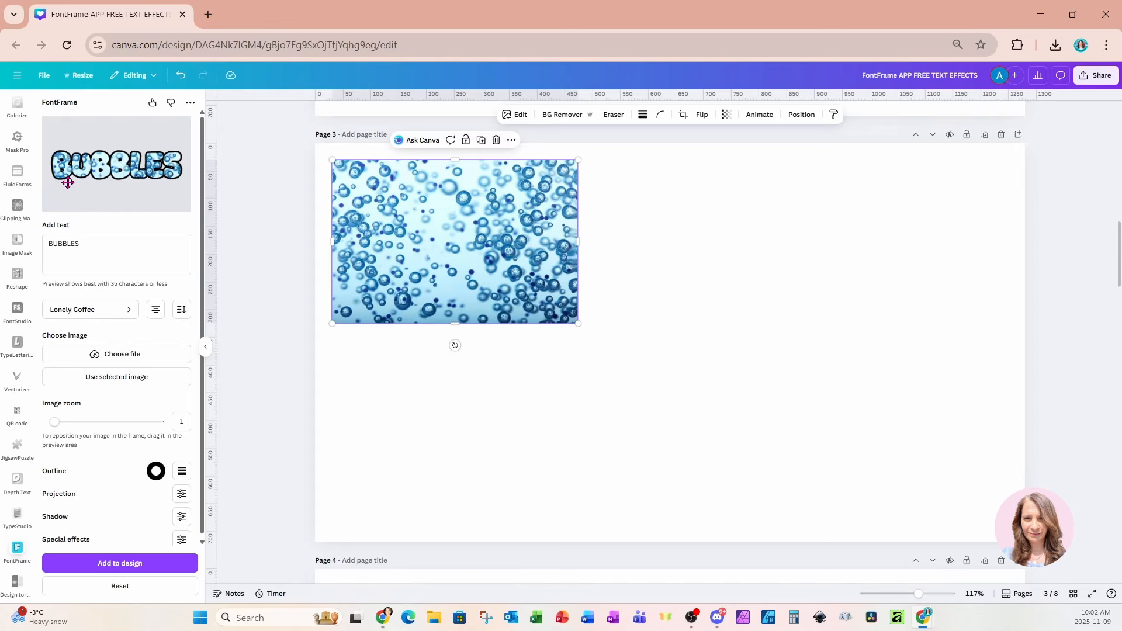
# Set the BUBBLES outline to dark blue #054071, sampled from the bubbles image, with a border weight of 32.
pyautogui.click(154, 478)
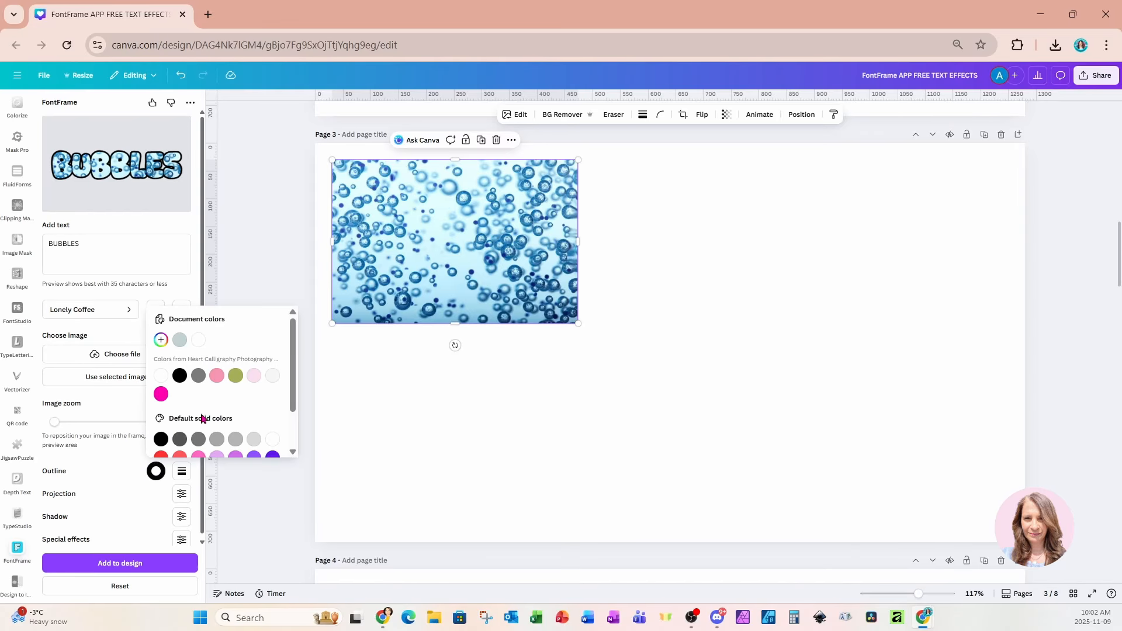
pyautogui.scroll(-1, 201, 418)
pyautogui.scroll(3, 202, 417)
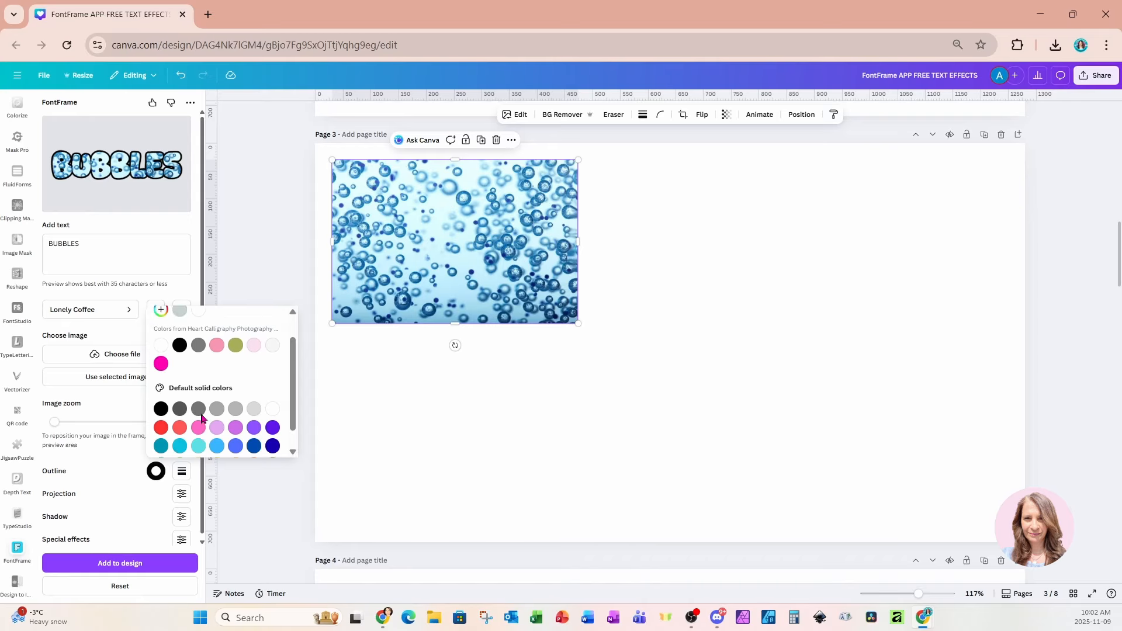
pyautogui.click(162, 340)
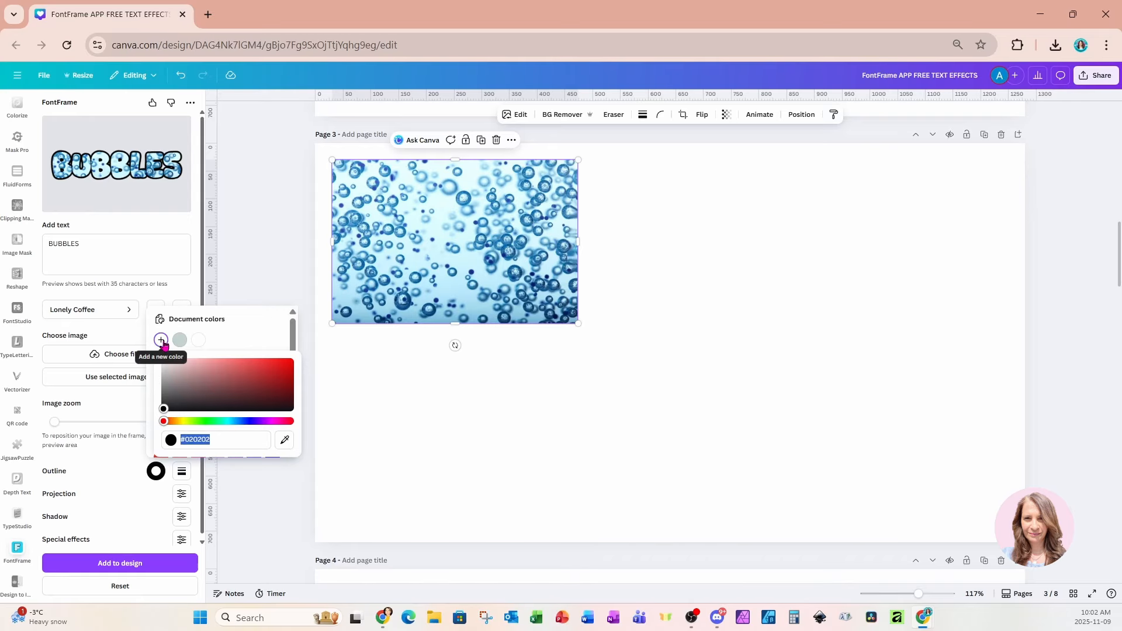
pyautogui.click(285, 442)
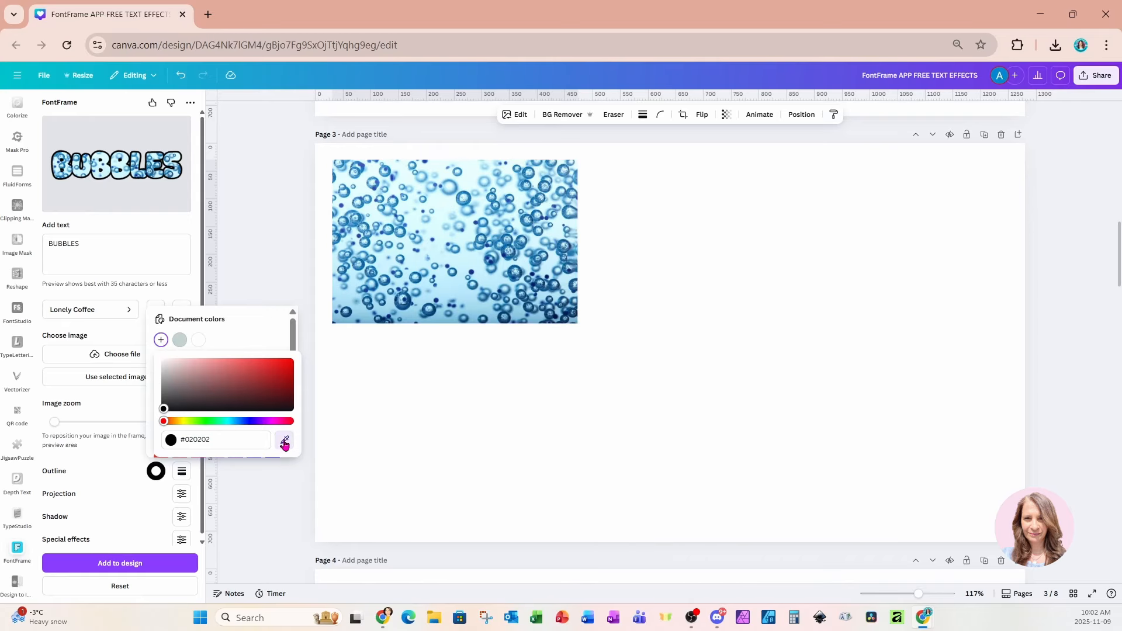
pyautogui.click(349, 318)
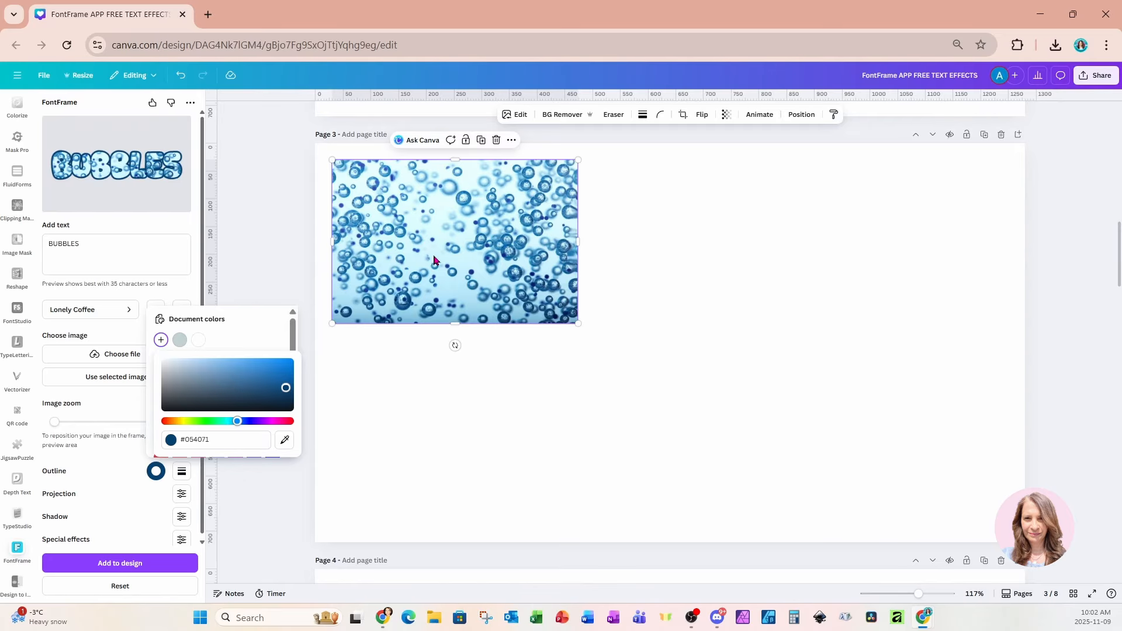
pyautogui.click(115, 333)
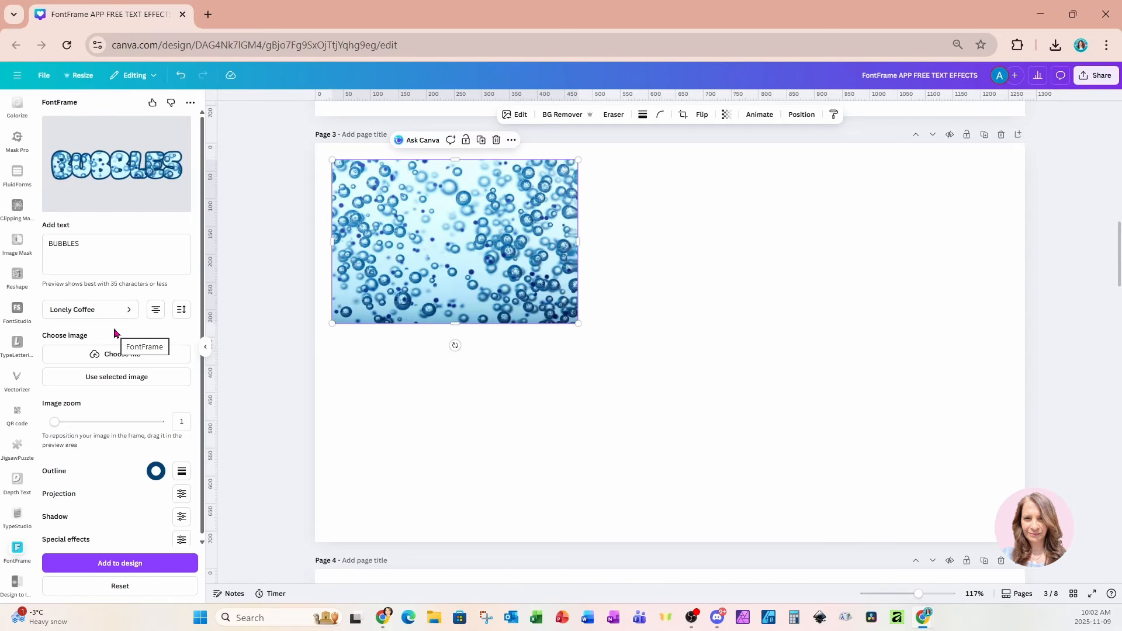
pyautogui.click(181, 474)
pyautogui.moveTo(115, 515); pyautogui.dragTo(104, 518)
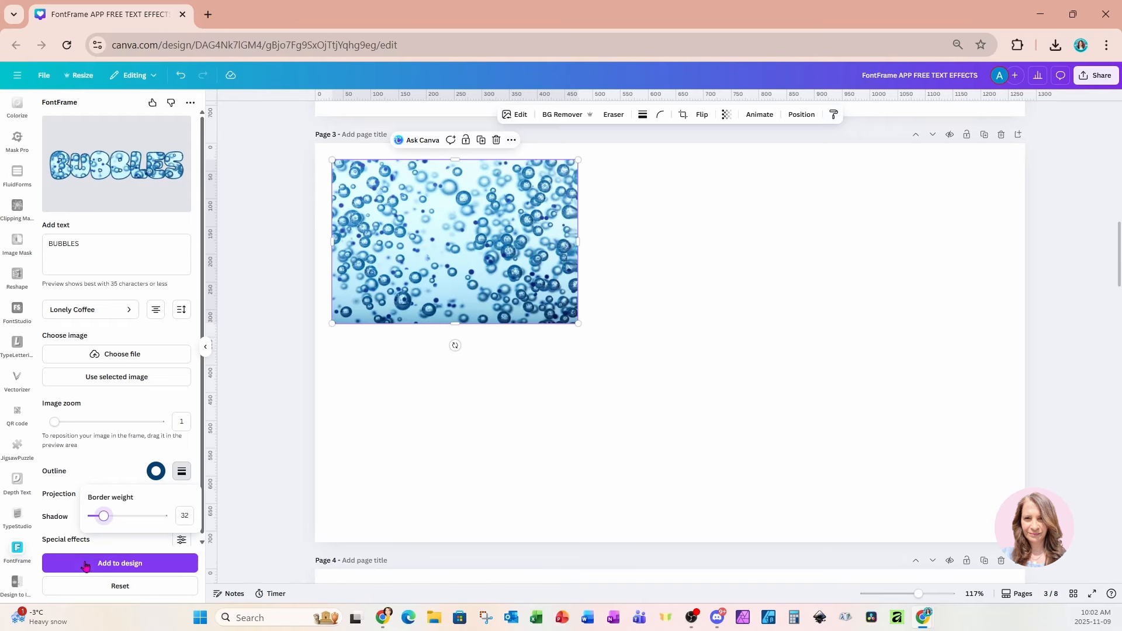
# Add the BUBBLES text effect to page 3, enlarge it and place it below the bubbles image.
pyautogui.click(120, 563)
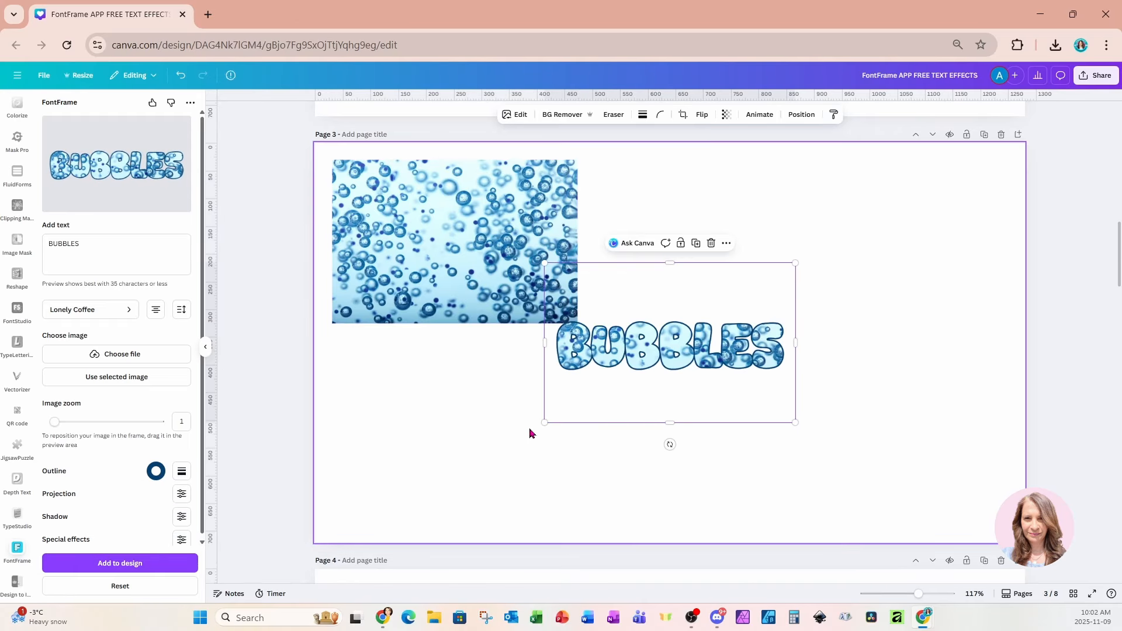
pyautogui.moveTo(542, 423); pyautogui.dragTo(679, 400)
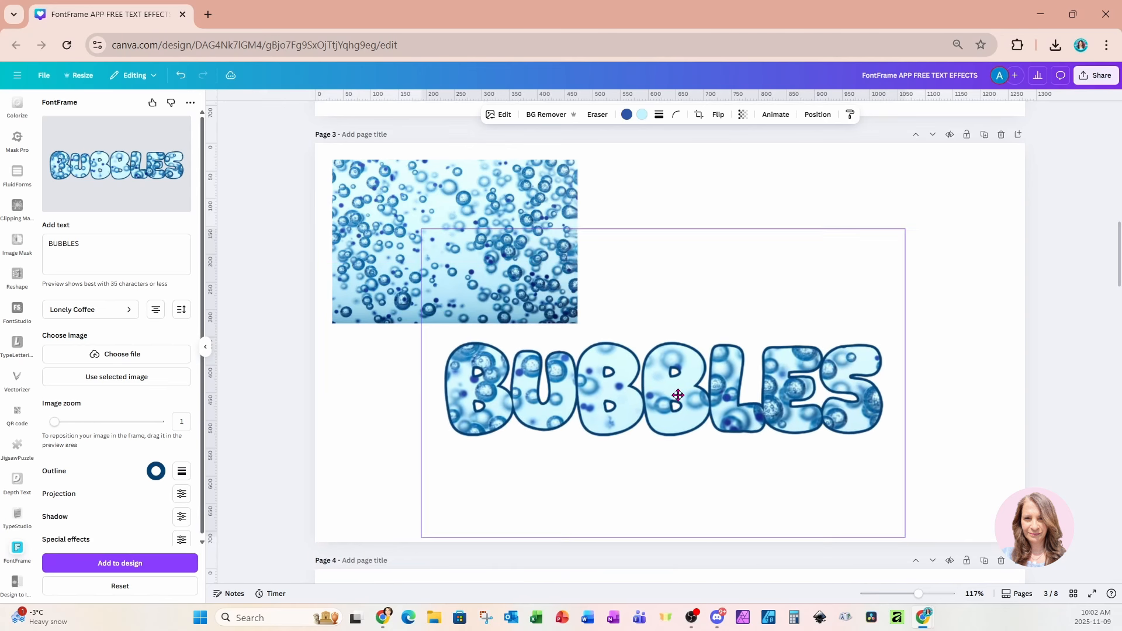
pyautogui.click(840, 171)
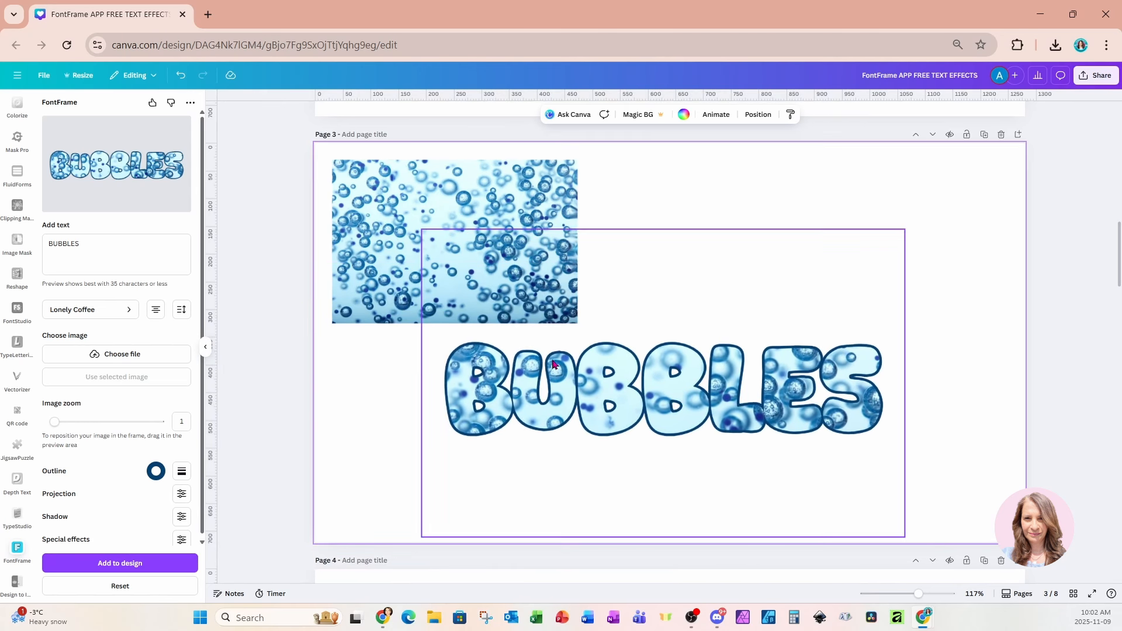
# Use Magic Grab on the bubbles image to extract the single round bubble near its centre.
pyautogui.click(391, 246)
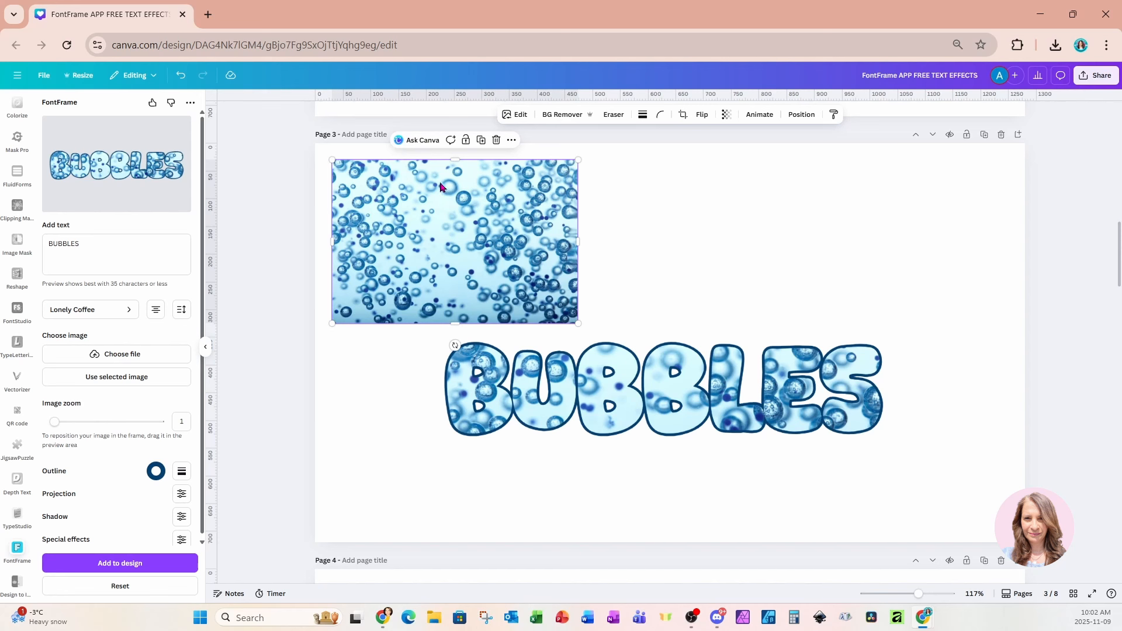
pyautogui.click(511, 124)
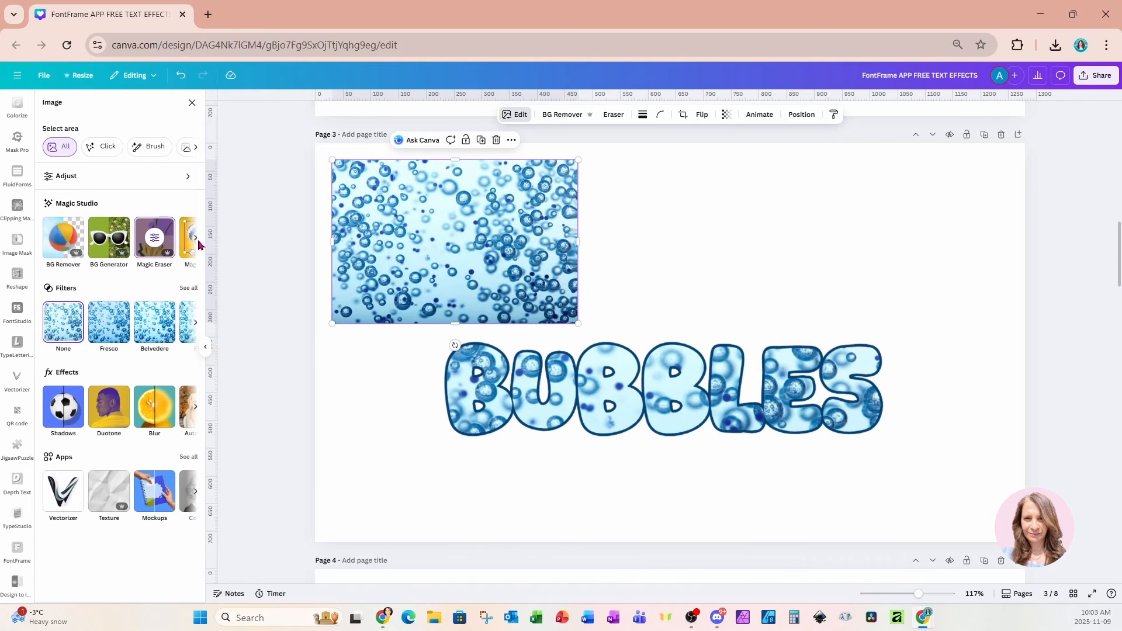
pyautogui.click(196, 239)
pyautogui.click(63, 239)
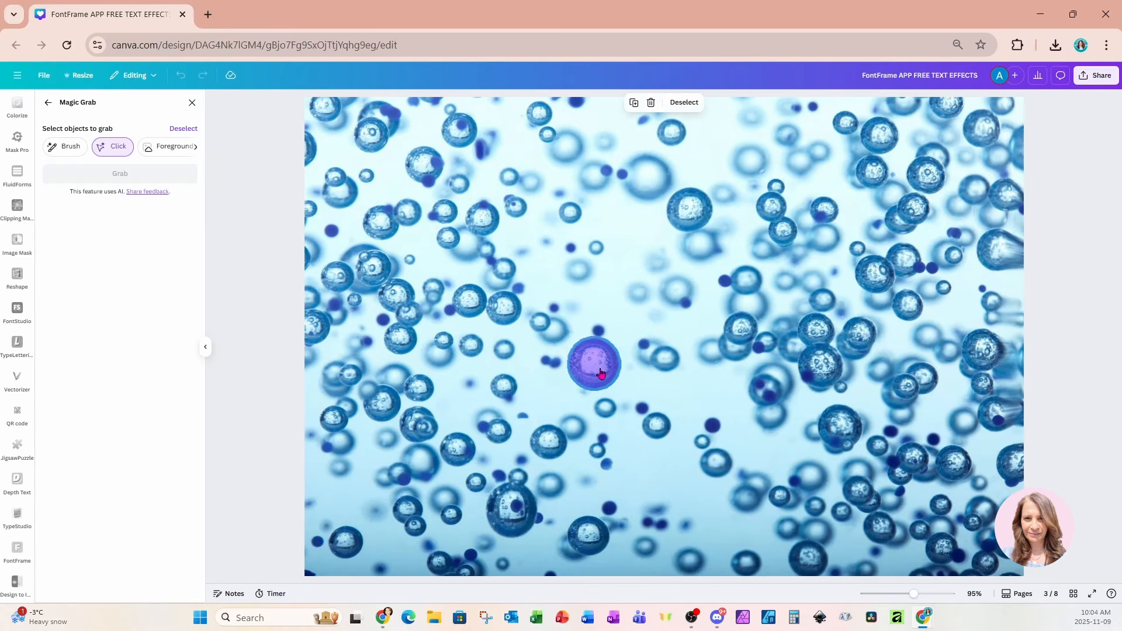
pyautogui.click(595, 363)
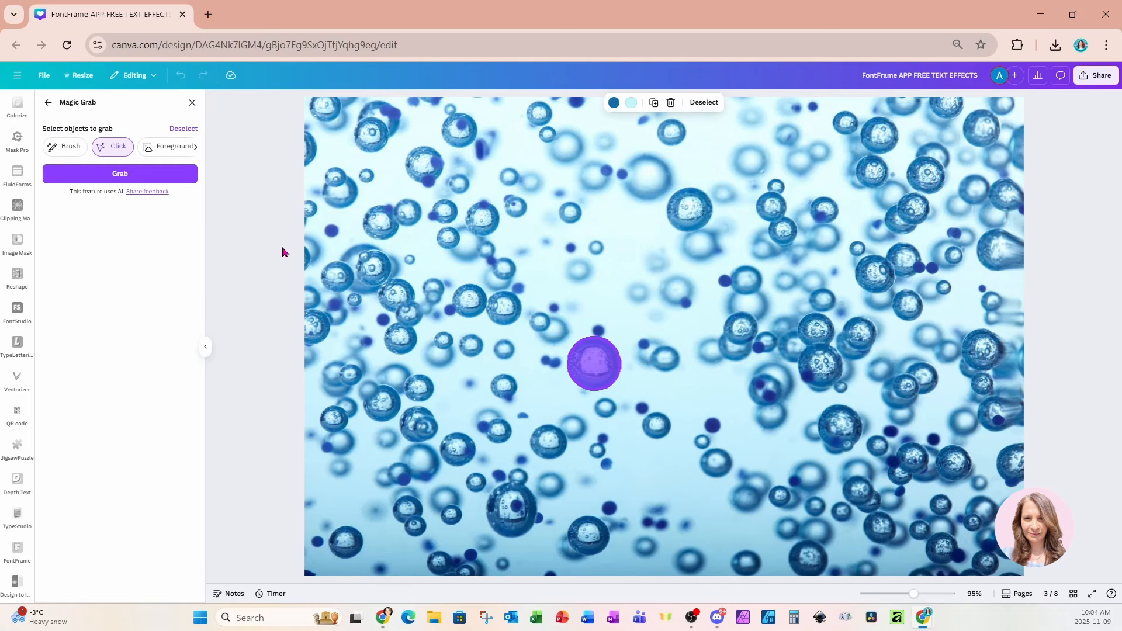
pyautogui.click(165, 176)
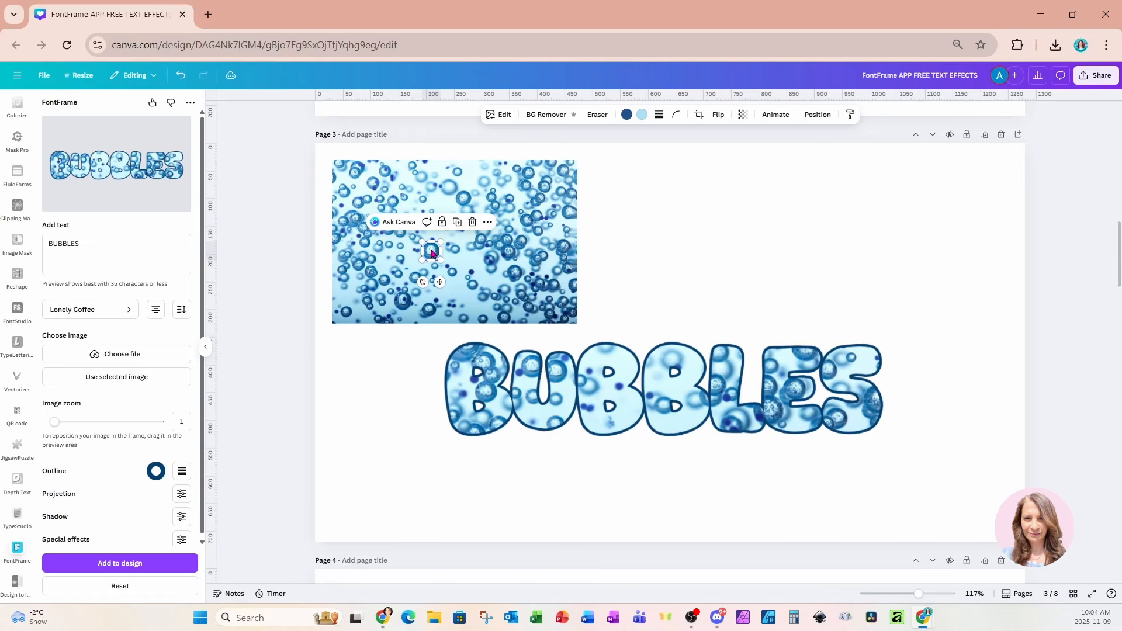
# Move the grabbed bubble to the base of the letter L and place a copy on the outer edge of the S.
pyautogui.moveTo(431, 252); pyautogui.dragTo(742, 435)
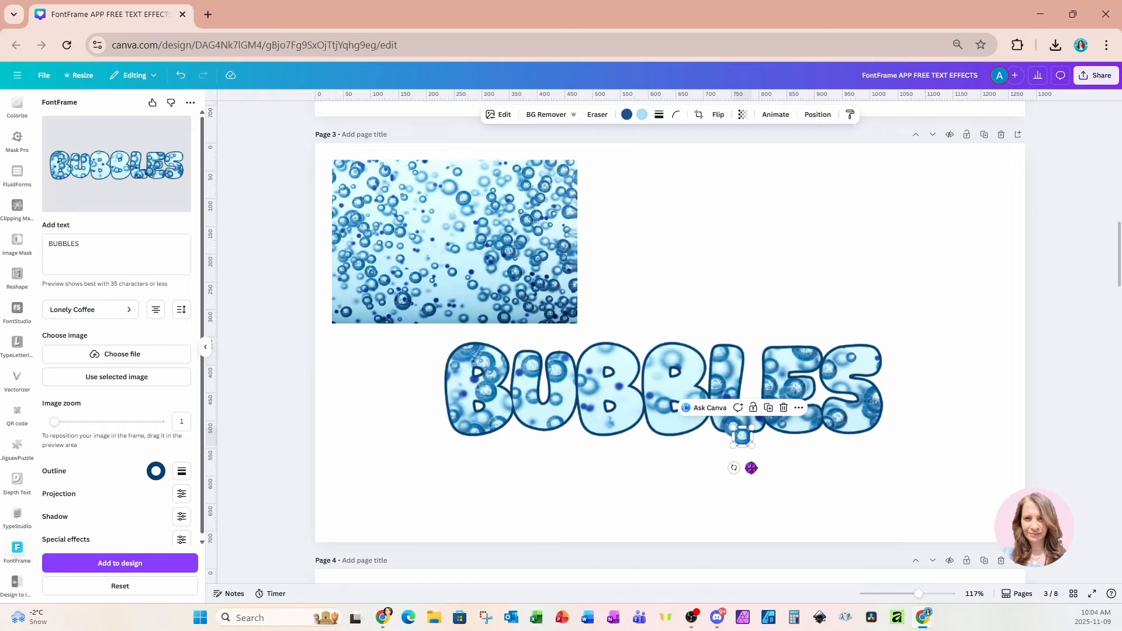
pyautogui.click(756, 470)
pyautogui.click(875, 397)
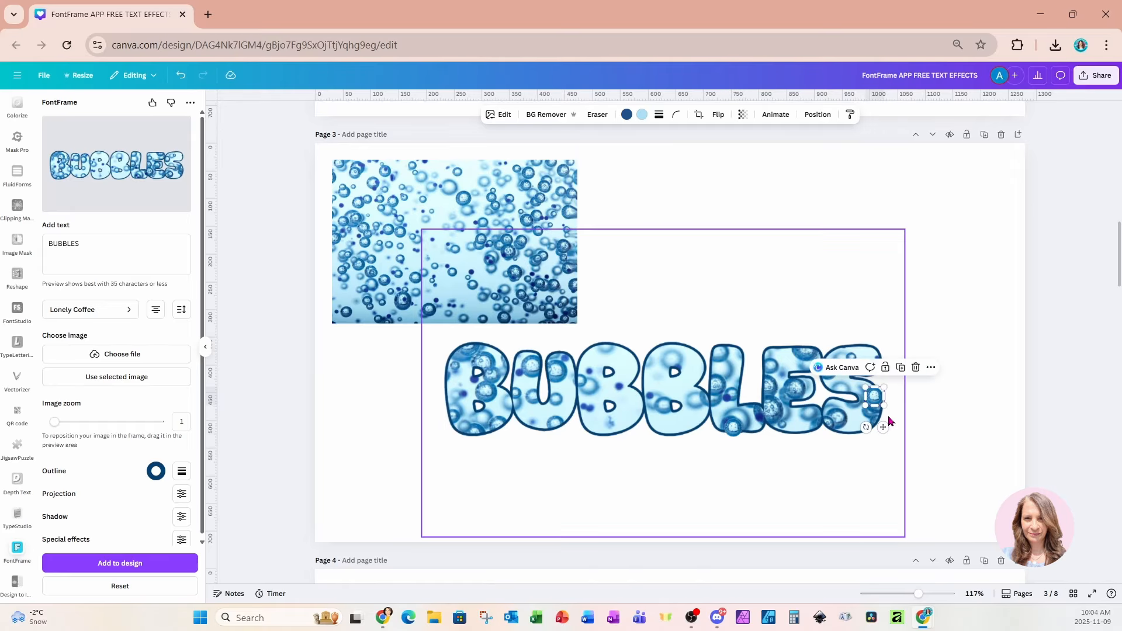
# Place two more bubble copies below the letter S, one larger and one smaller.
pyautogui.moveTo(885, 406); pyautogui.dragTo(895, 481)
pyautogui.click(912, 422)
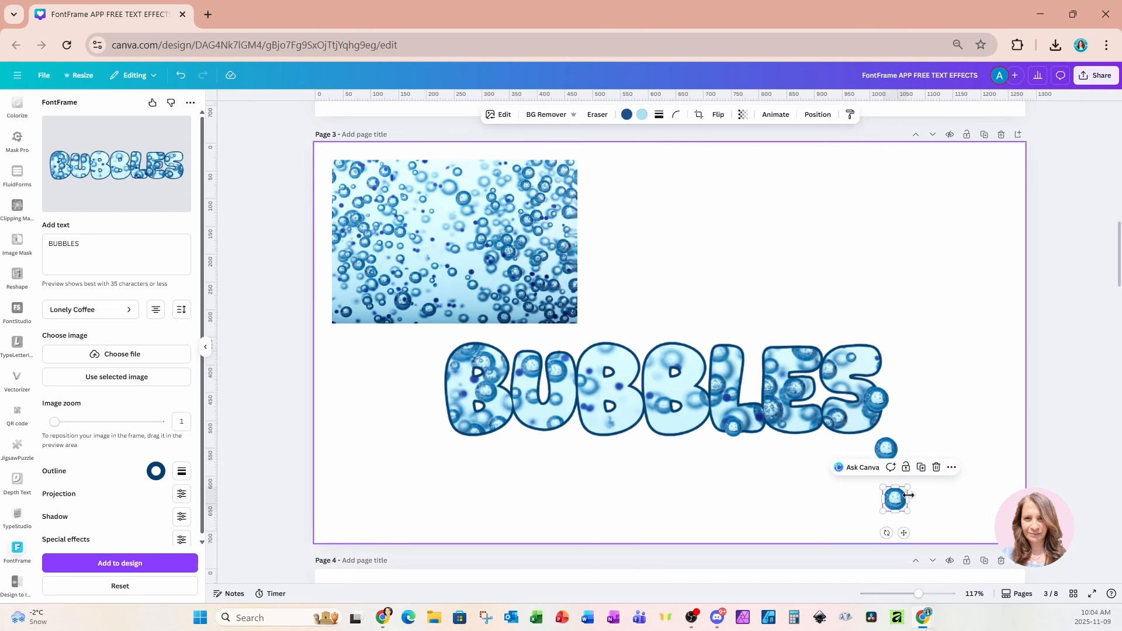
pyautogui.moveTo(891, 529); pyautogui.dragTo(850, 459)
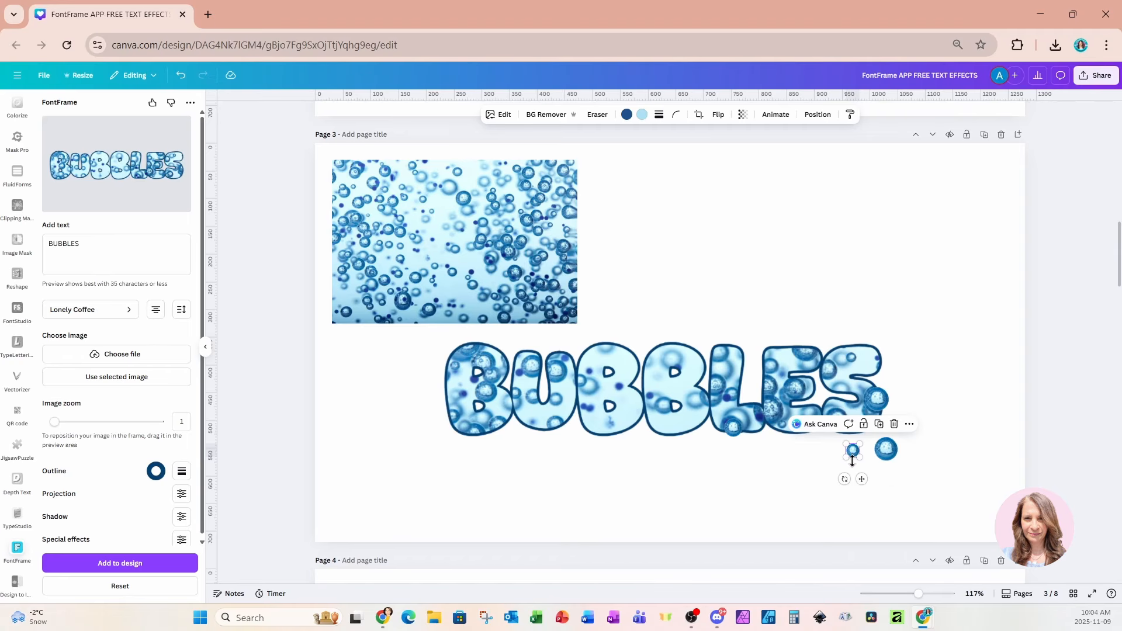
# Duplicate the bubble on the S and place copies on the first B's upper corner and, smaller, on its lower outer edge.
pyautogui.click(876, 399)
pyautogui.click(907, 370)
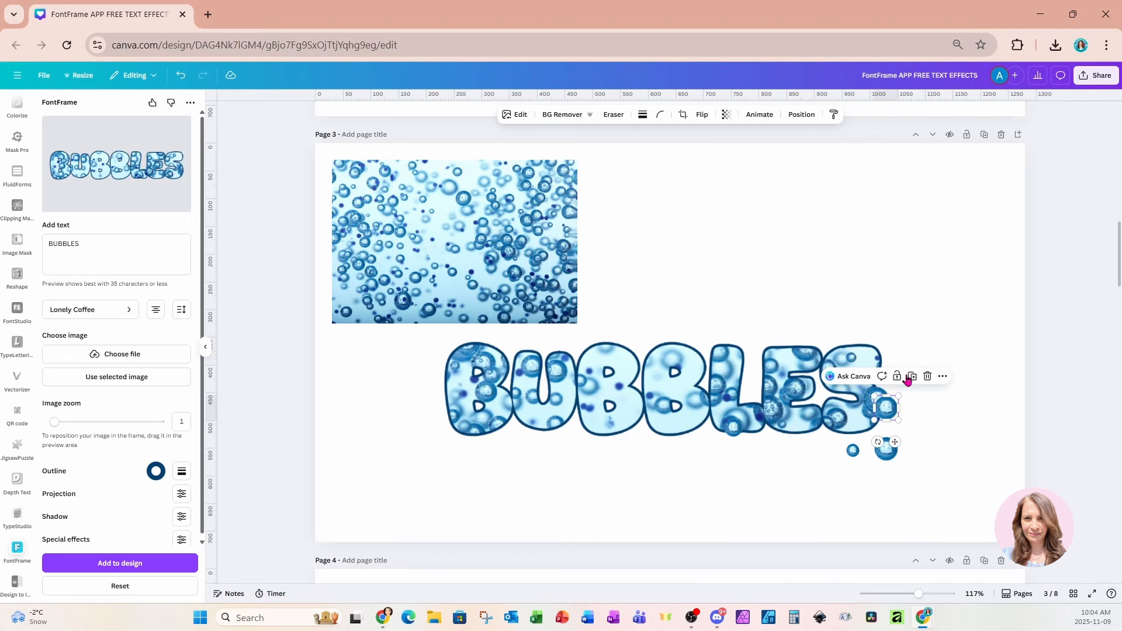
pyautogui.moveTo(894, 444); pyautogui.dragTo(451, 446)
pyautogui.moveTo(436, 405); pyautogui.dragTo(459, 444)
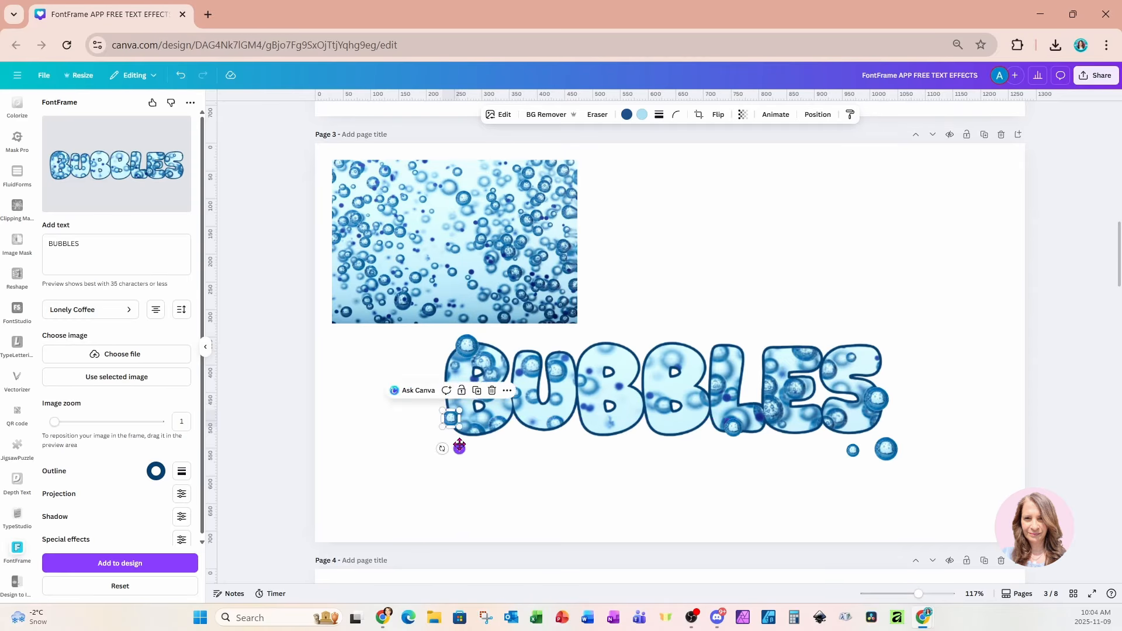
pyautogui.click(929, 274)
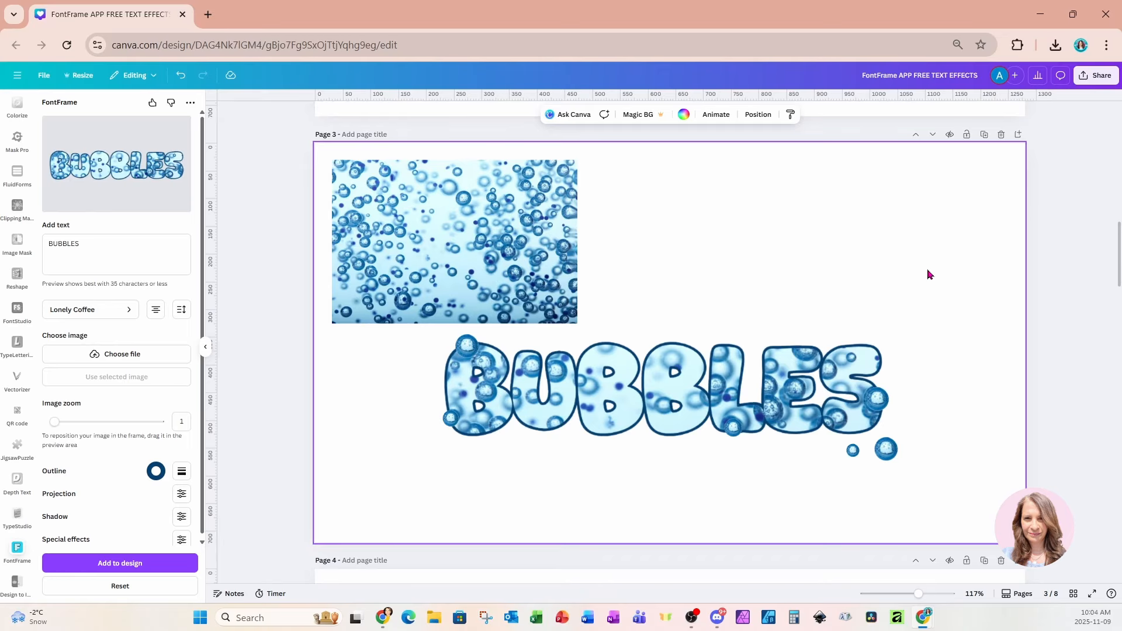
# Select the fire image on page 4 and change the FontFrame text to INFERNO.
pyautogui.scroll(-5, 886, 325)
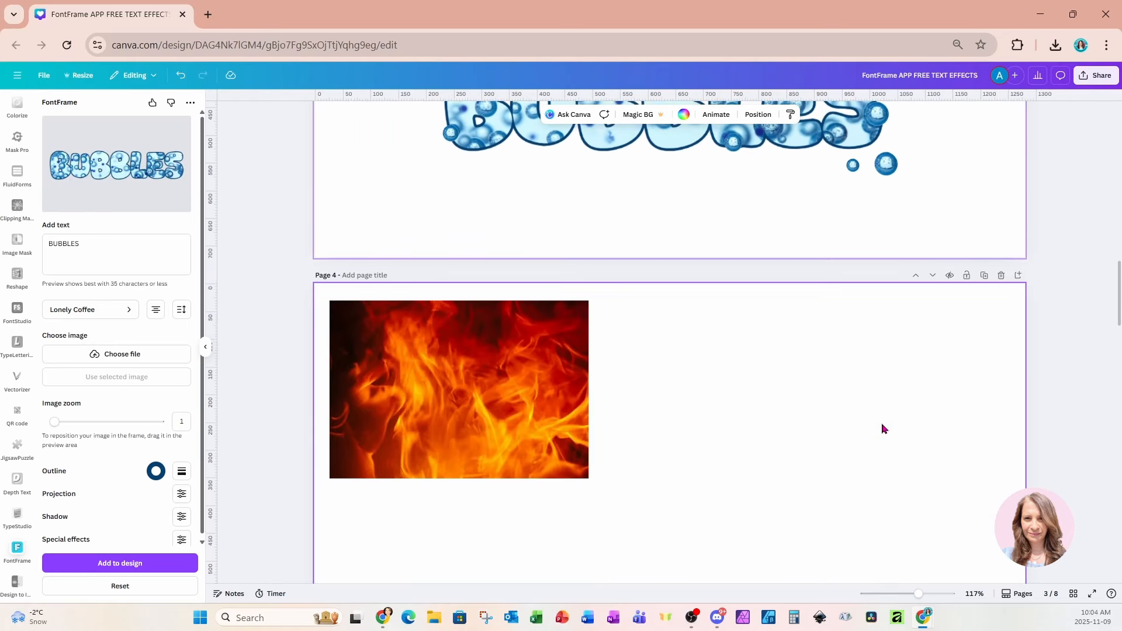
pyautogui.scroll(-3, 538, 401)
pyautogui.click(502, 303)
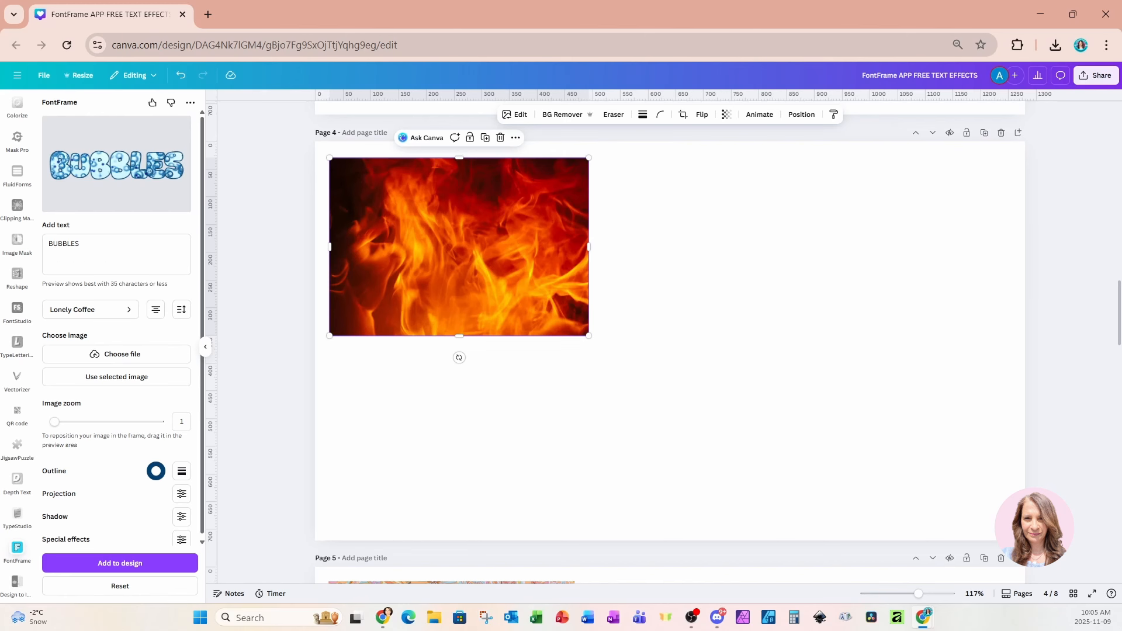
pyautogui.moveTo(95, 244); pyautogui.dragTo(17, 251)
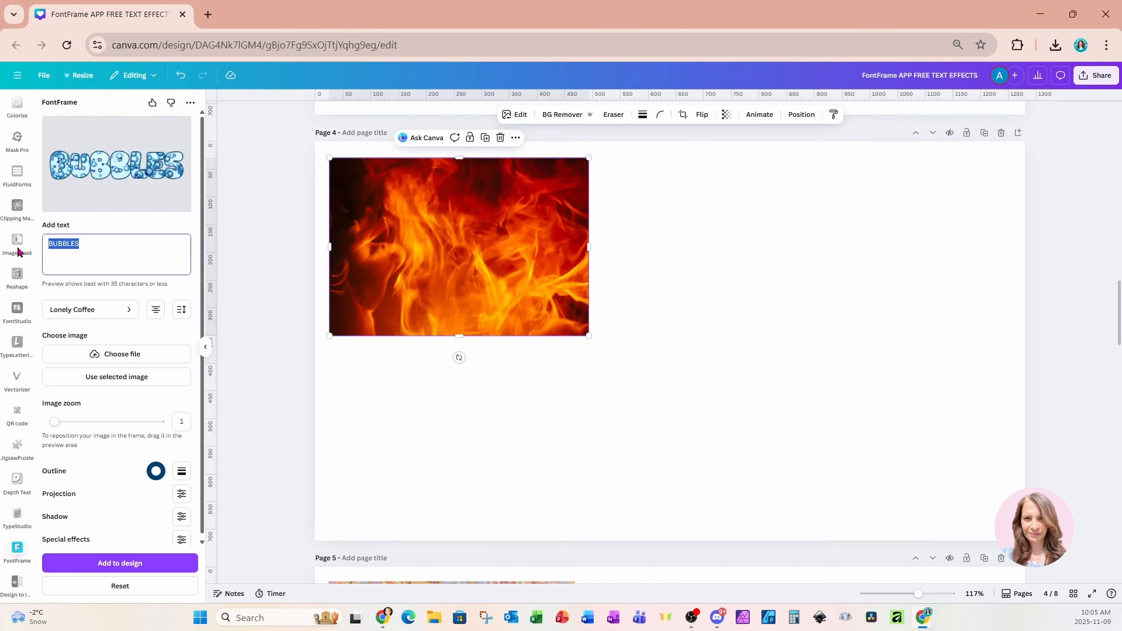
pyautogui.write('INFERNO')
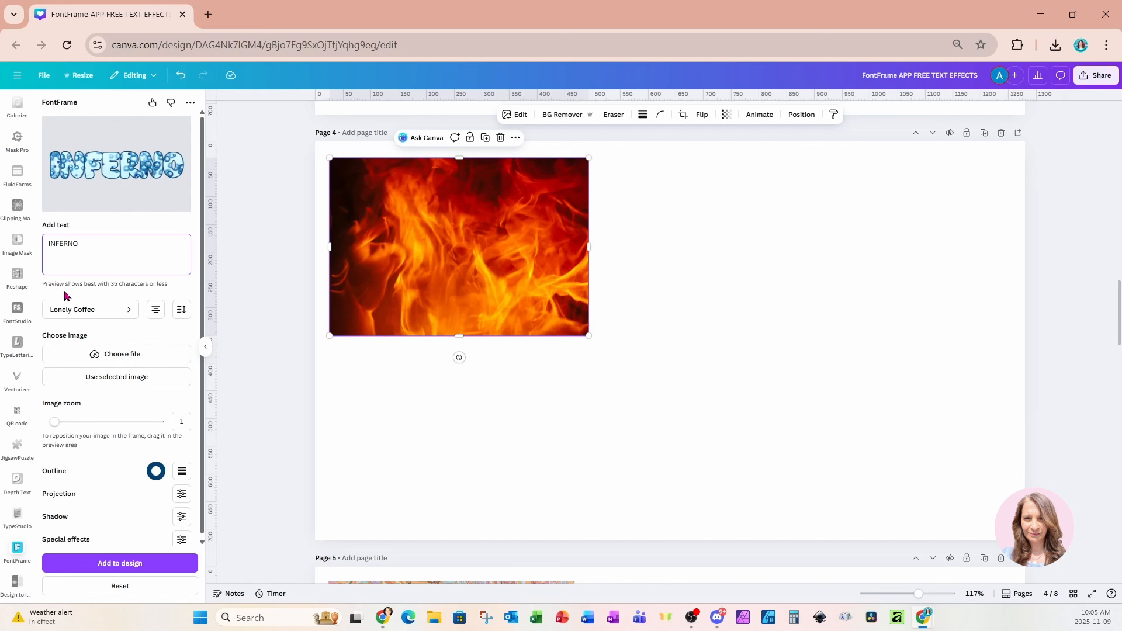
# Search the fonts for ARTIE and set the INFERNO text's font to Artie Sans.
pyautogui.click(76, 311)
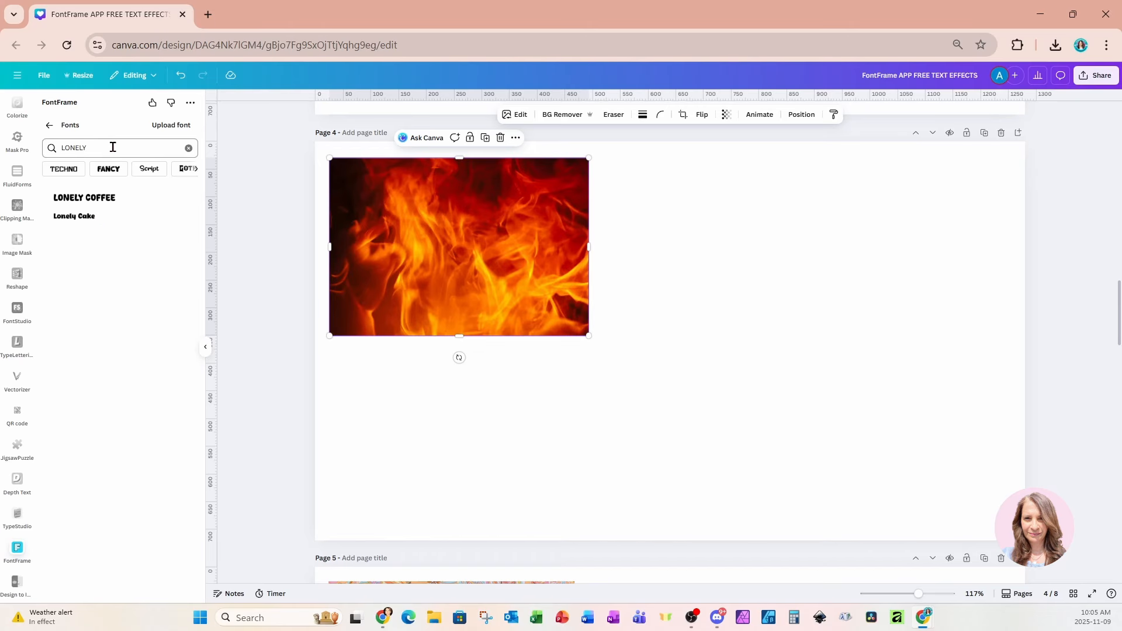
pyautogui.moveTo(112, 147); pyautogui.dragTo(33, 151)
pyautogui.write('ARTIE')
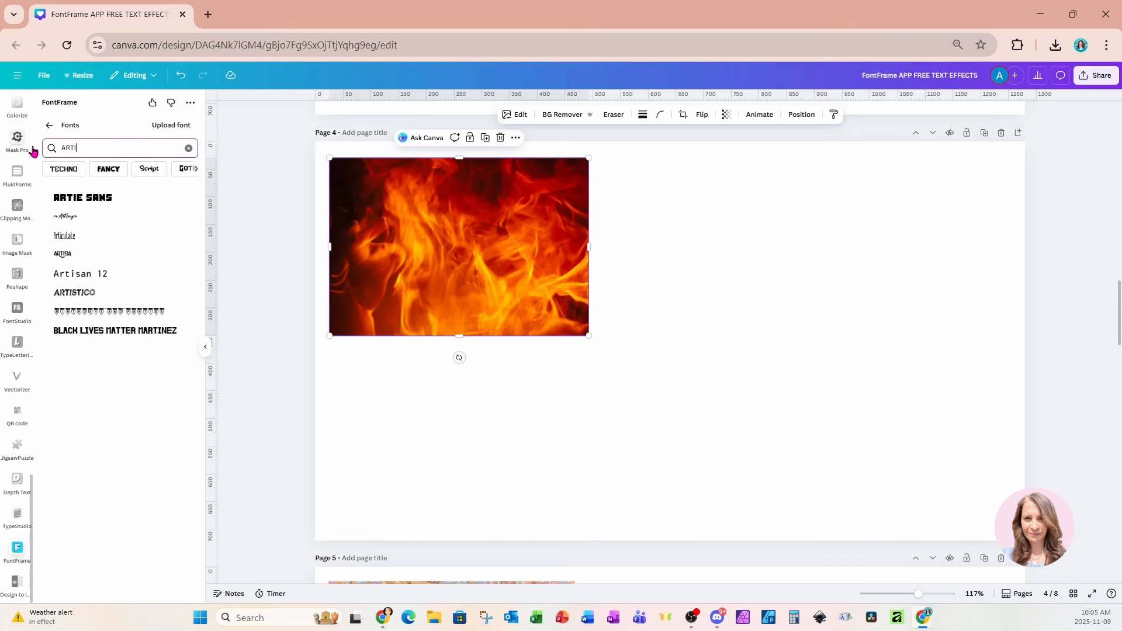
pyautogui.click(70, 198)
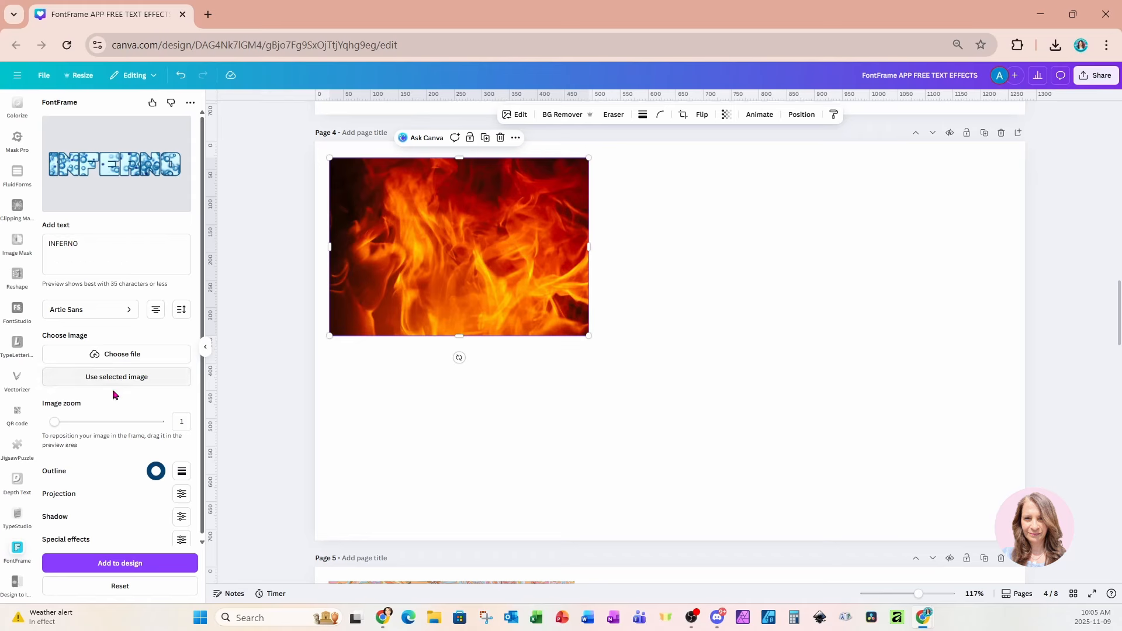
# Give the INFERNO text a black outline and set its projection length to 13.
pyautogui.click(155, 471)
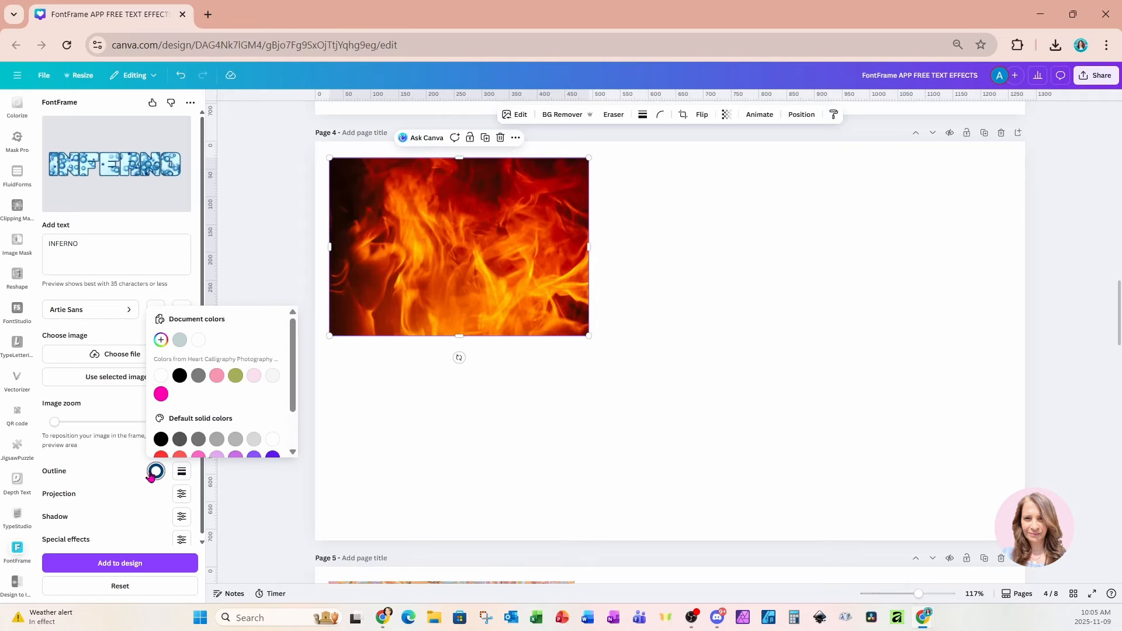
pyautogui.click(179, 376)
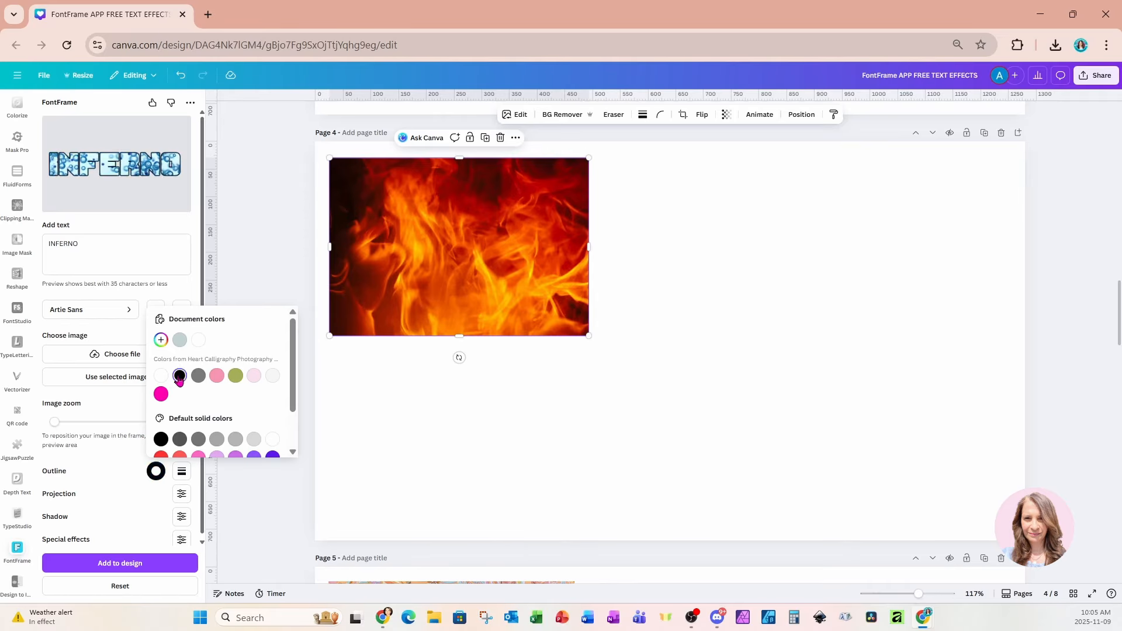
pyautogui.click(101, 465)
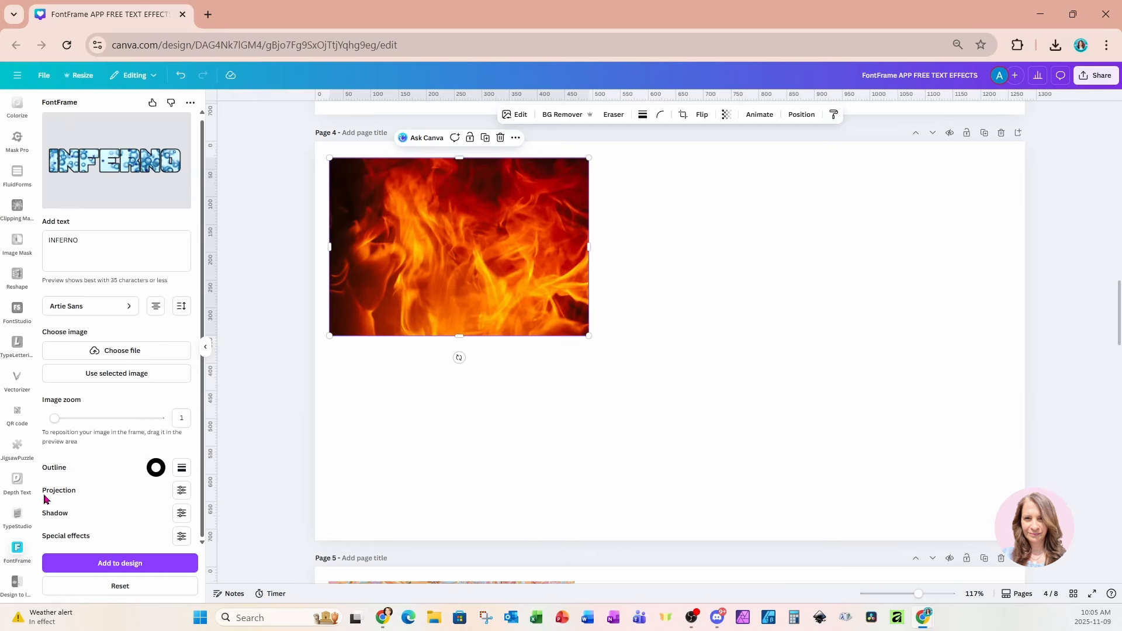
pyautogui.click(181, 489)
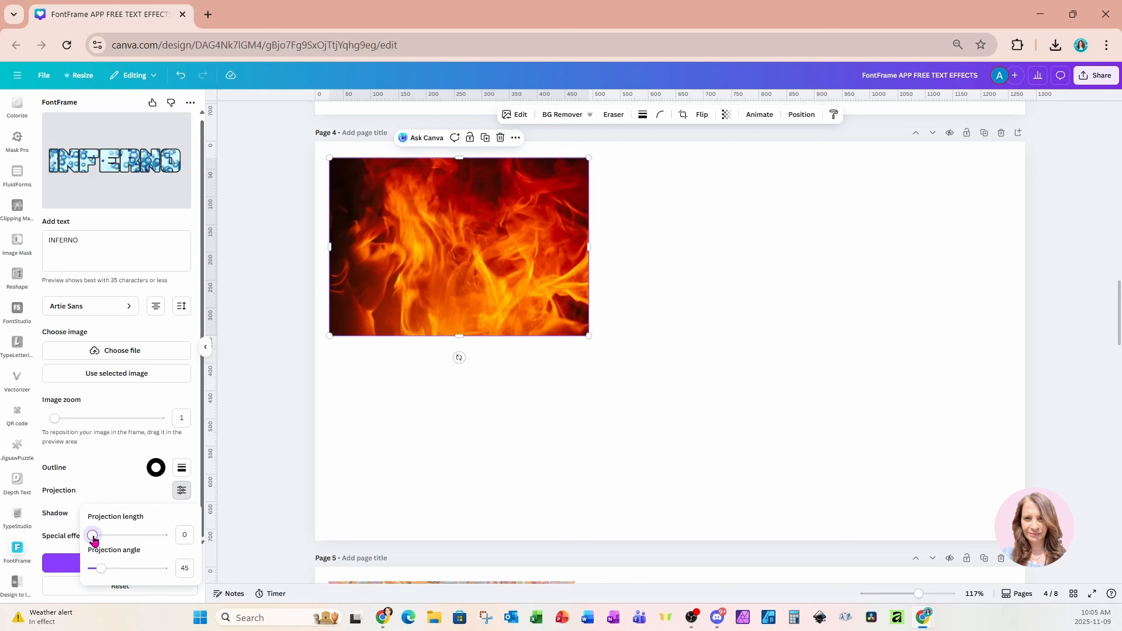
pyautogui.moveTo(93, 536); pyautogui.dragTo(116, 541)
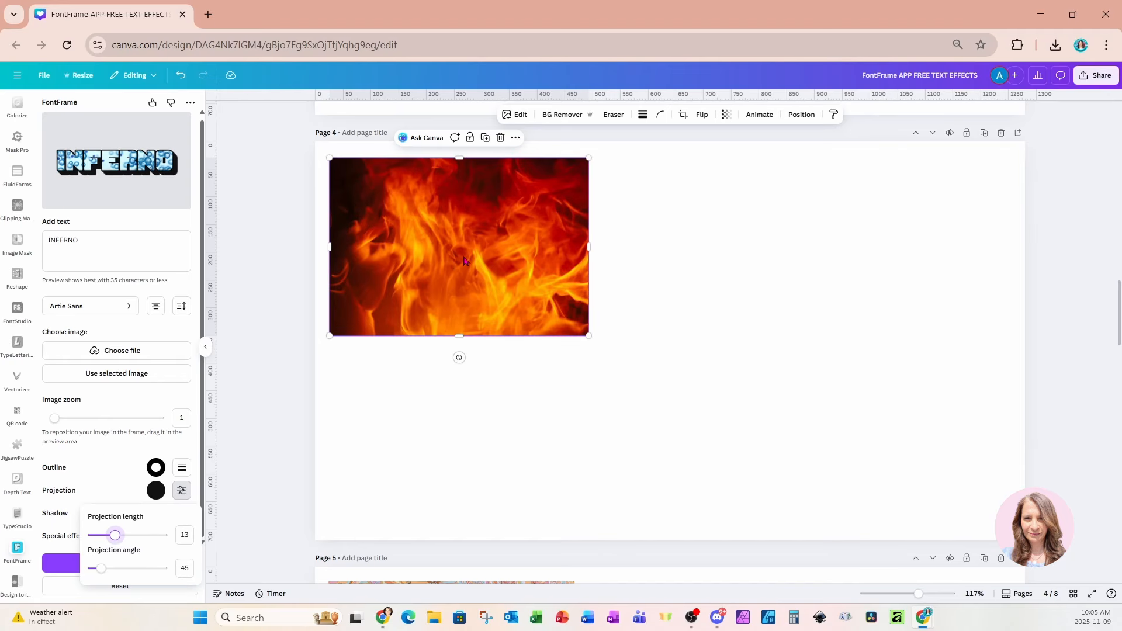
# Fill INFERNO with the selected fire image, shifted within the letters, and add the text to page 4, enlarged below the fire image.
pyautogui.click(150, 377)
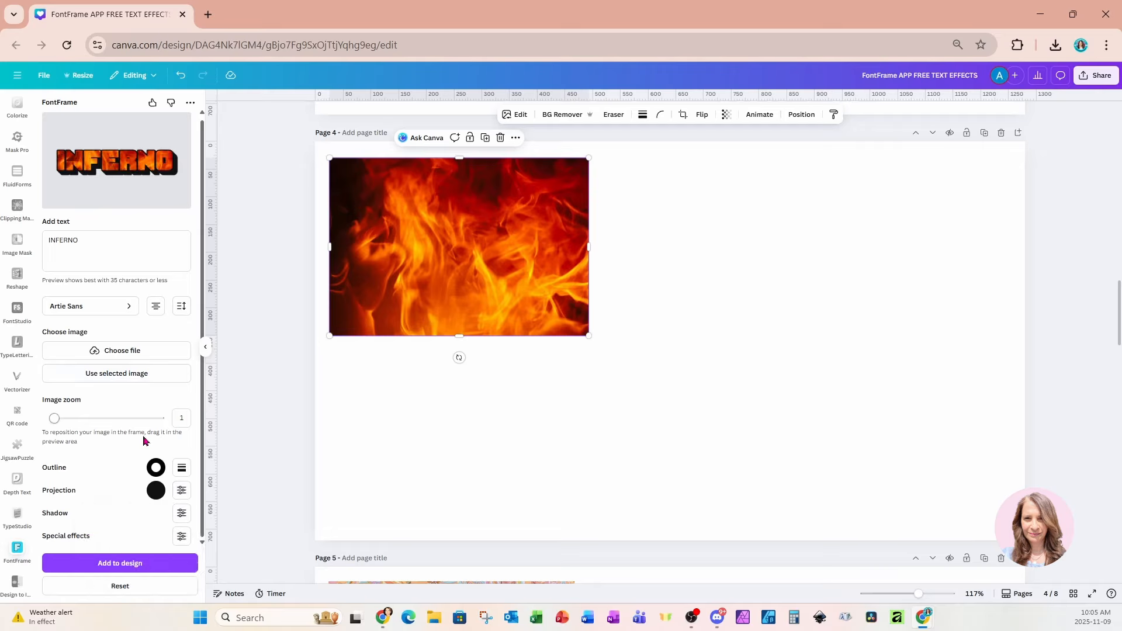
pyautogui.moveTo(125, 167); pyautogui.dragTo(151, 152)
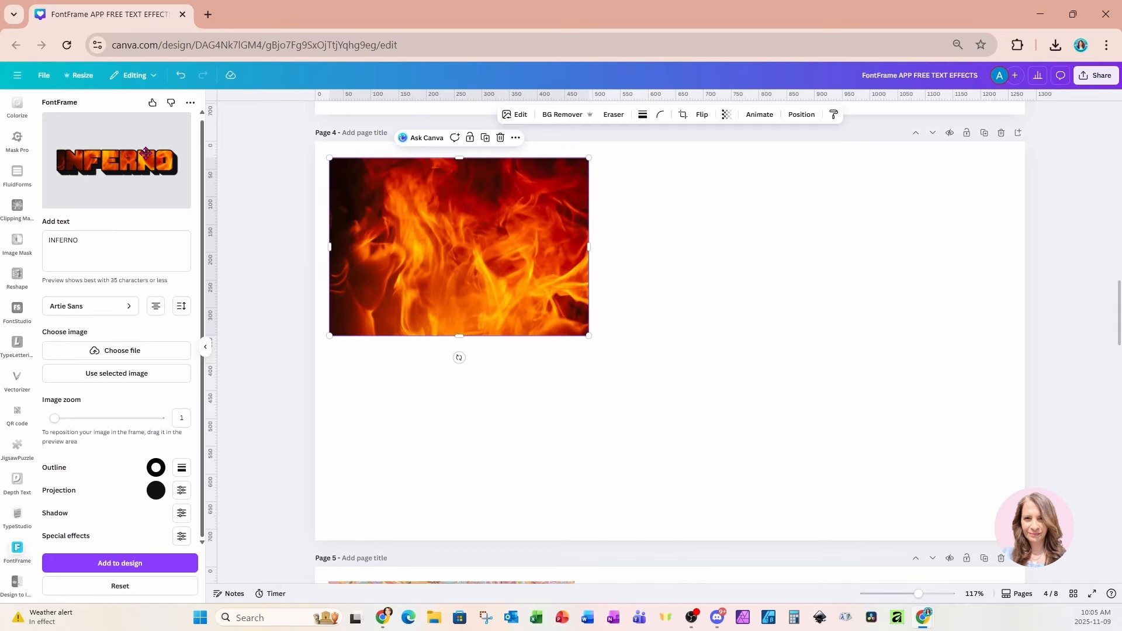
pyautogui.click(59, 565)
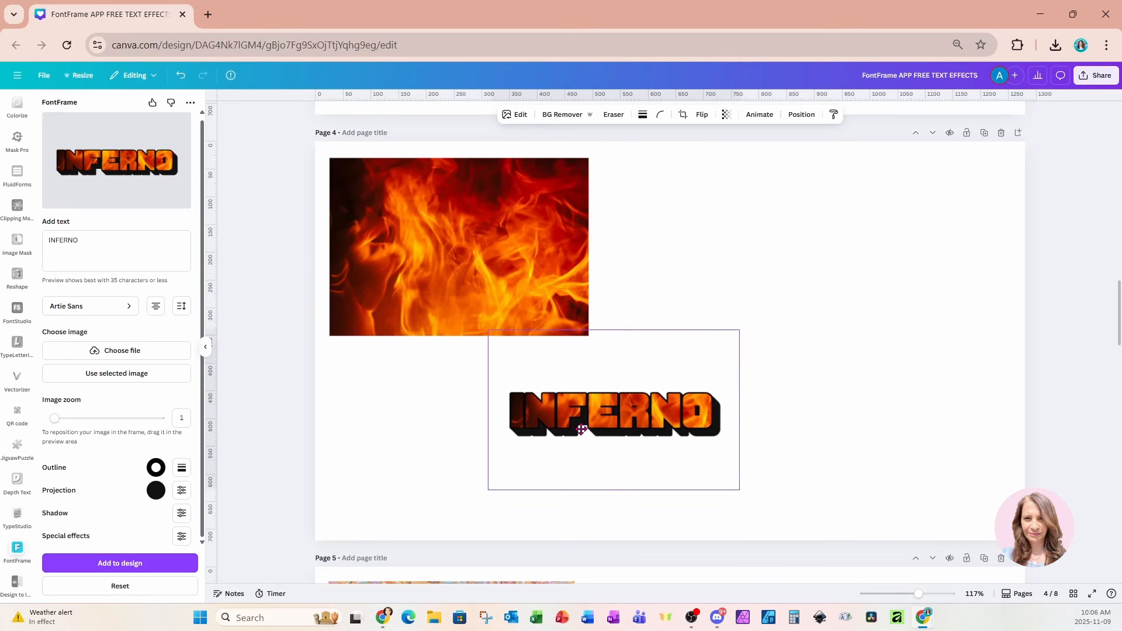
pyautogui.moveTo(701, 353); pyautogui.dragTo(1103, 102)
pyautogui.moveTo(967, 301); pyautogui.dragTo(877, 407)
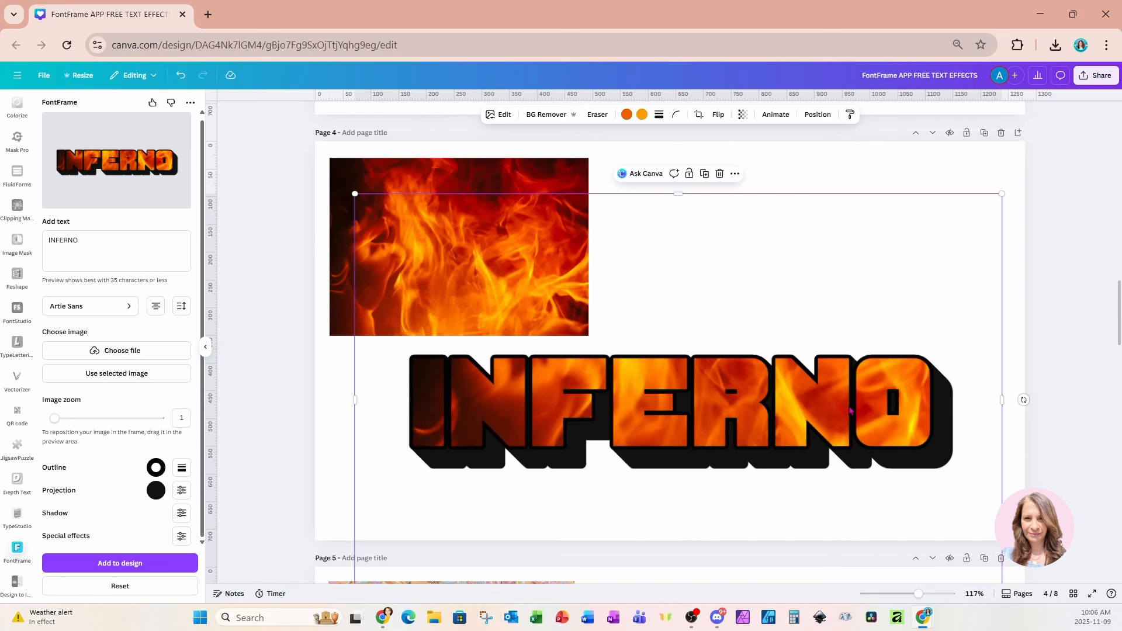
# Set the projection length to 0 and add this second INFERNO version beside the fire image, above the large text.
pyautogui.click(182, 492)
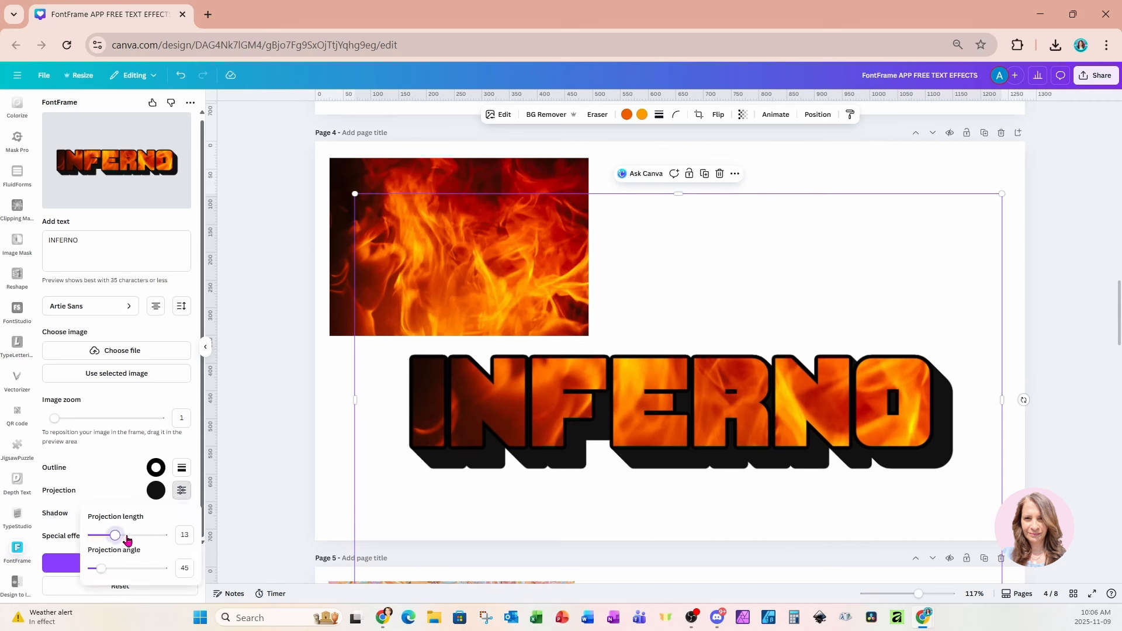
pyautogui.moveTo(118, 534); pyautogui.dragTo(83, 539)
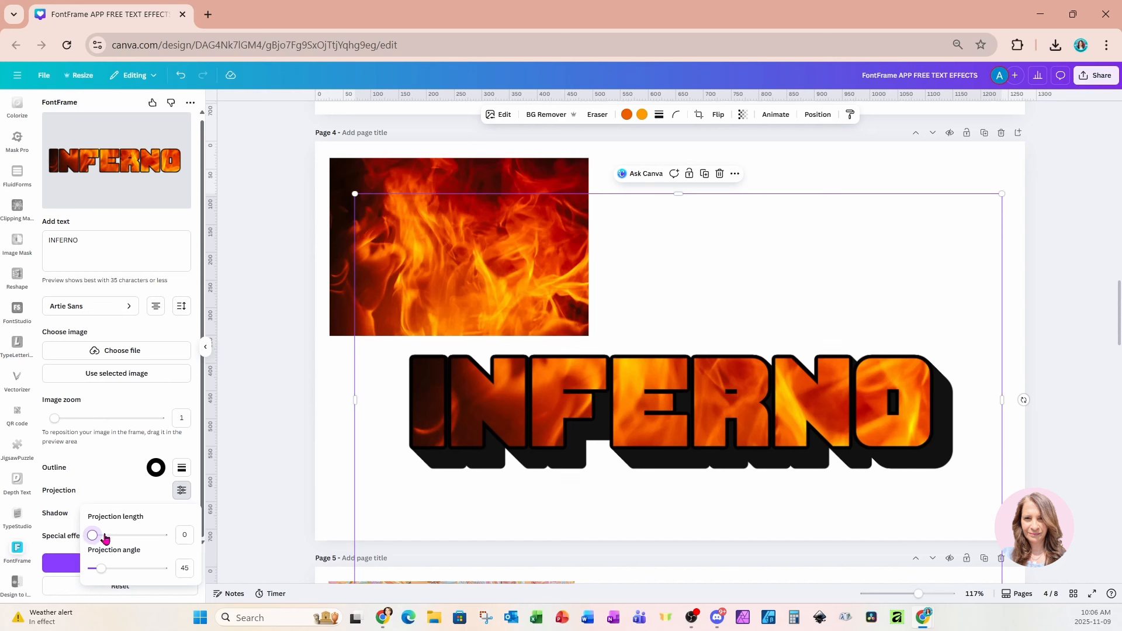
pyautogui.click(52, 567)
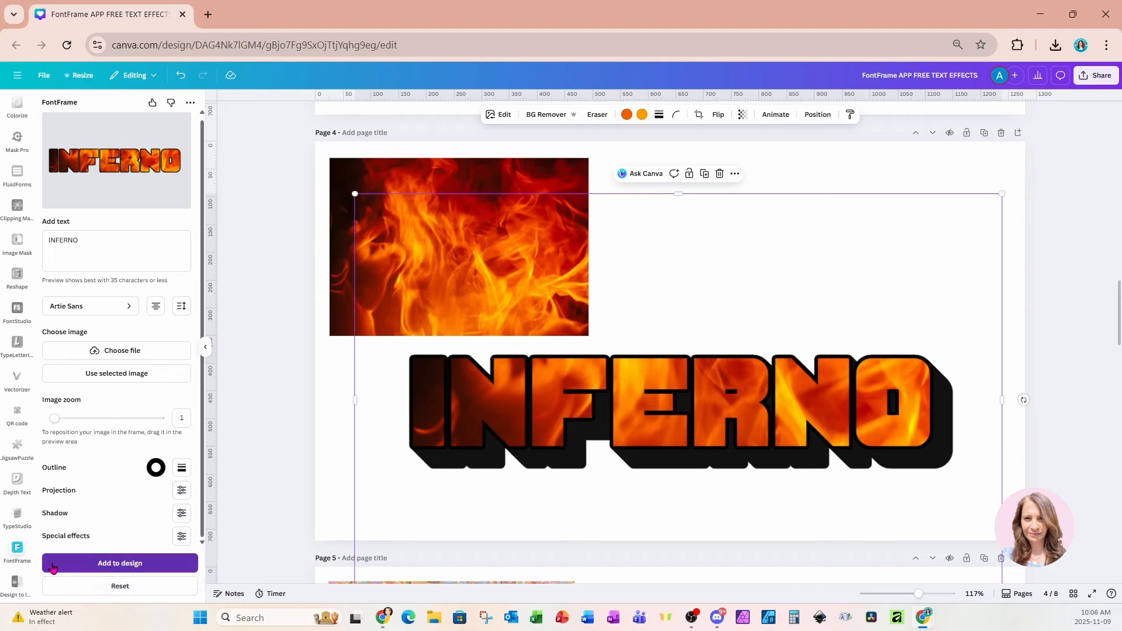
pyautogui.moveTo(699, 325); pyautogui.dragTo(773, 257)
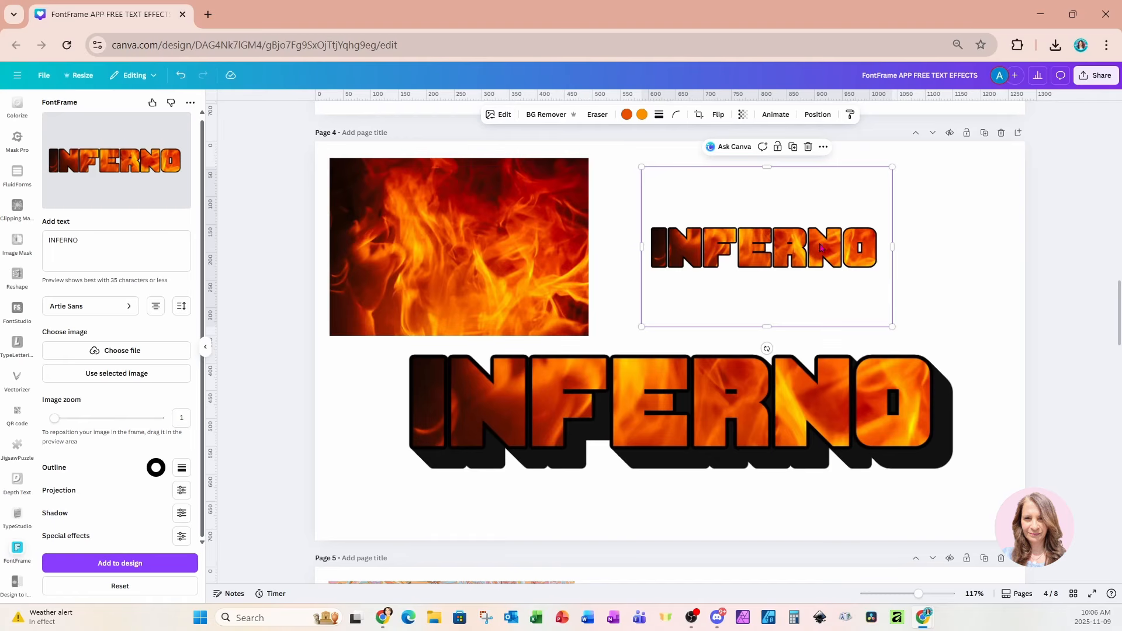
# Apply a Drop shadow to the smaller INFERNO with blur amount 0 and intensity 100.
pyautogui.click(499, 120)
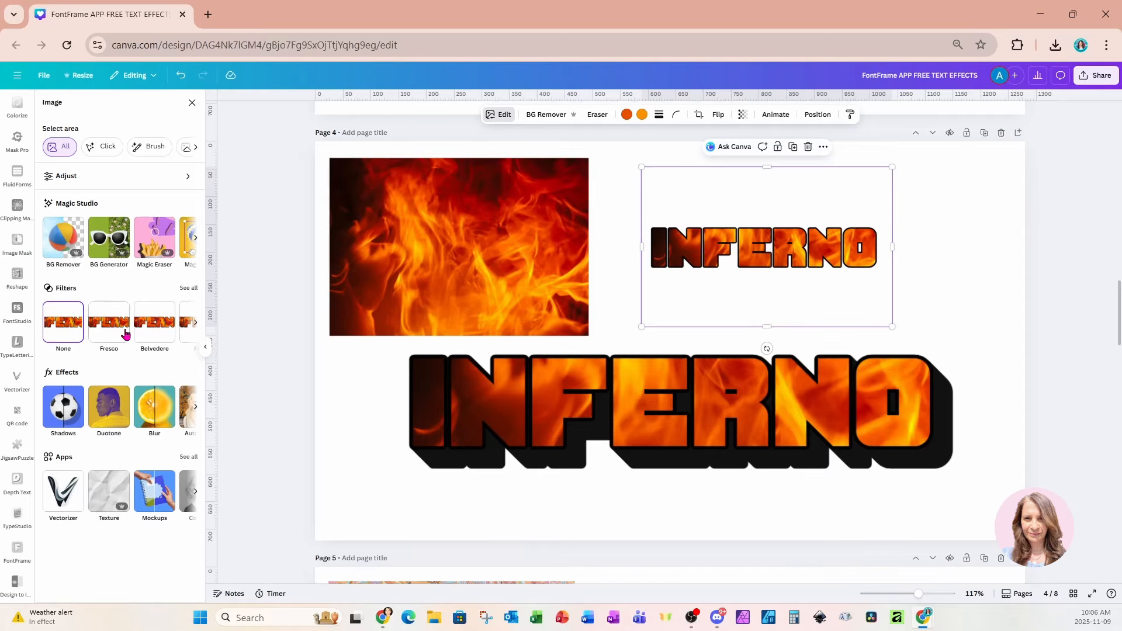
pyautogui.click(66, 414)
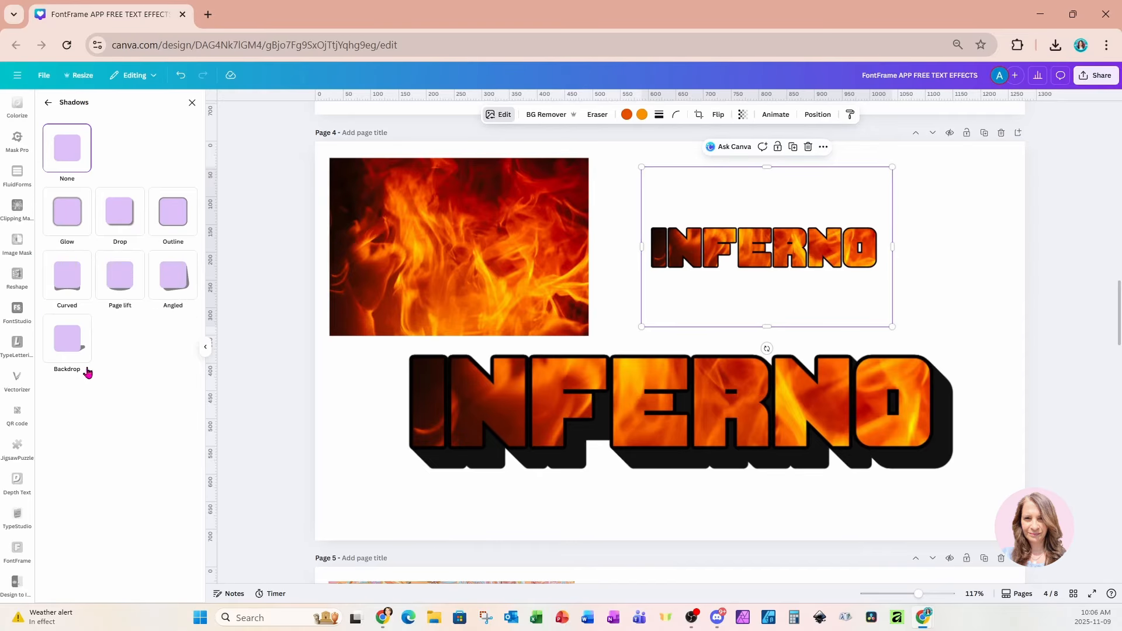
pyautogui.click(127, 225)
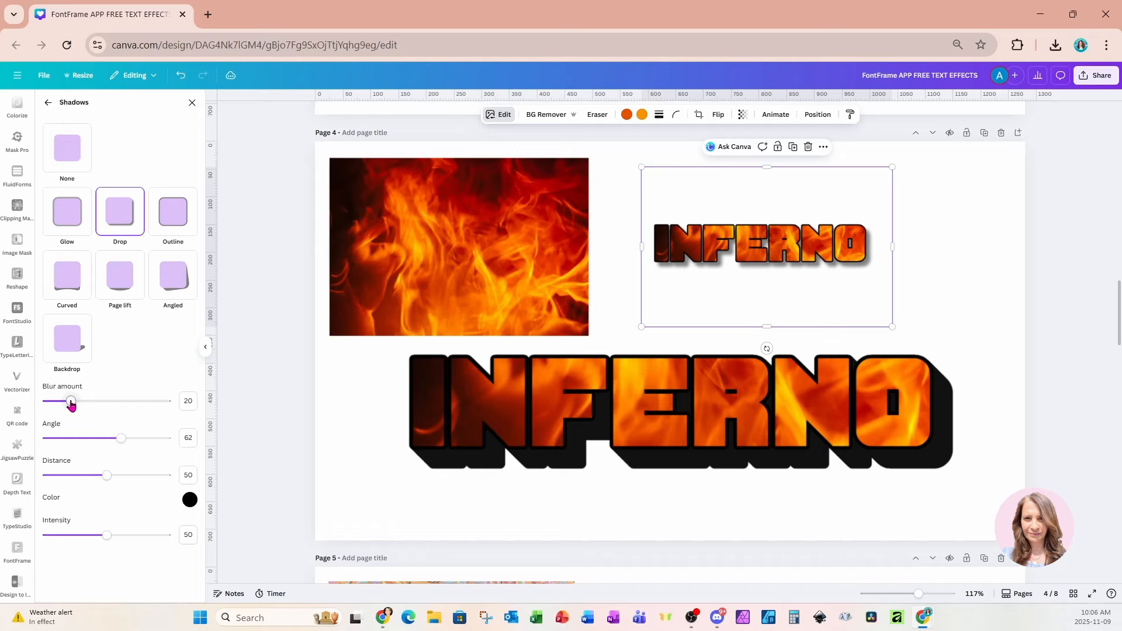
pyautogui.moveTo(70, 402); pyautogui.dragTo(48, 401)
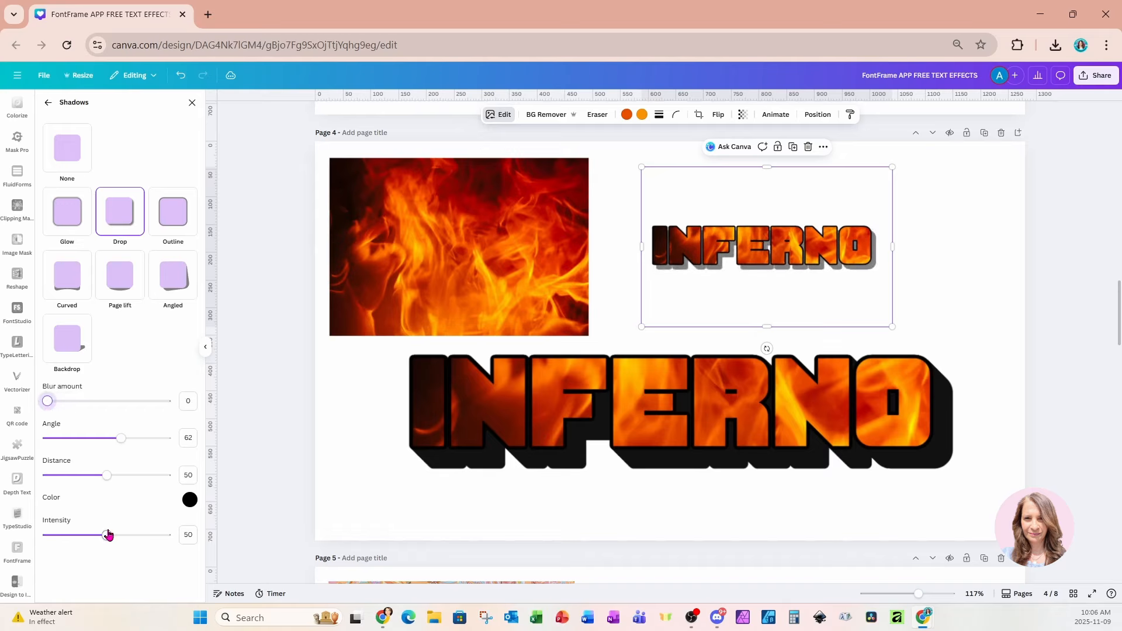
pyautogui.moveTo(107, 535); pyautogui.dragTo(167, 536)
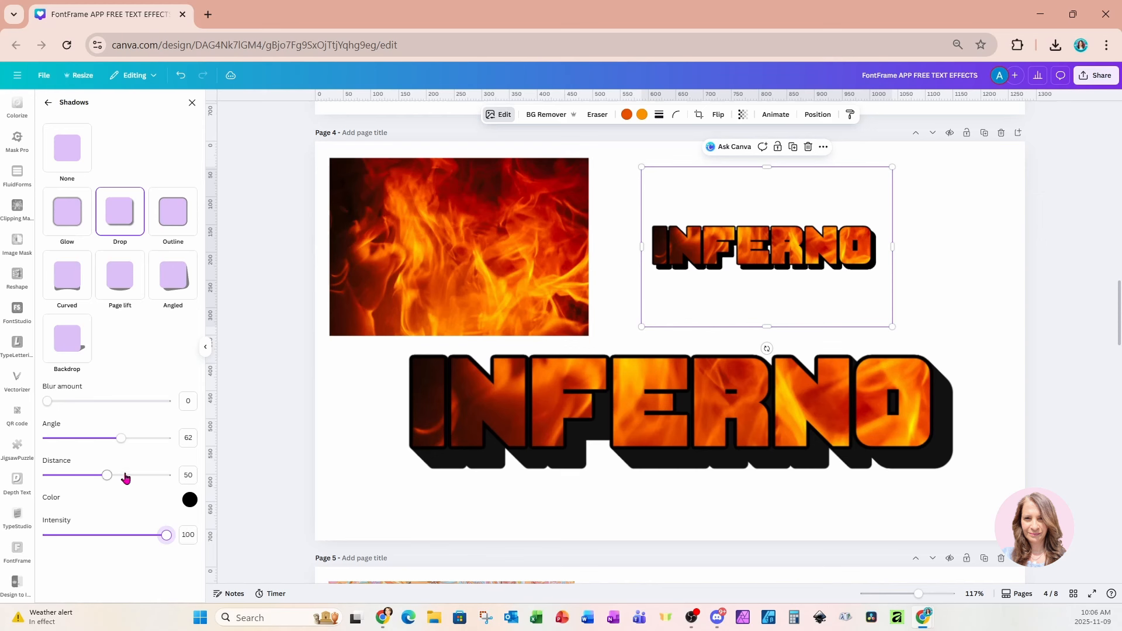
# Set the drop shadow's distance to 43 and angle to 56, and enlarge the upper INFERNO in the space beside the fire image.
pyautogui.moveTo(107, 475)
pyautogui.mouseDown()
pyautogui.moveTo(140, 478)
pyautogui.moveTo(100, 481)
pyautogui.mouseUp()
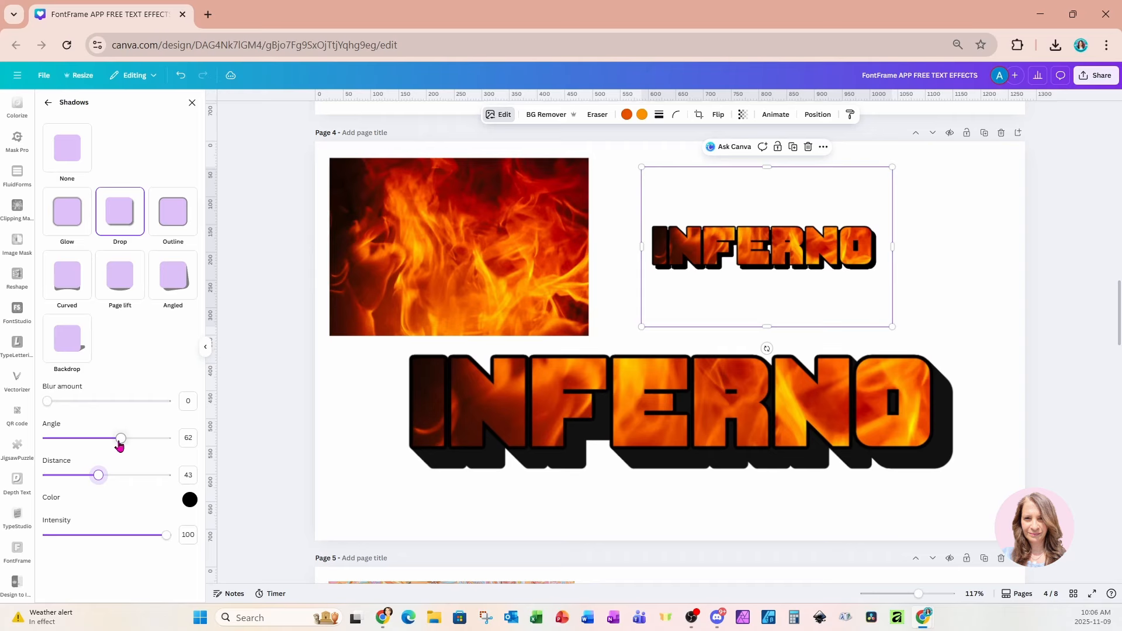
pyautogui.moveTo(119, 441)
pyautogui.mouseDown()
pyautogui.moveTo(100, 447)
pyautogui.moveTo(114, 442)
pyautogui.mouseUp()
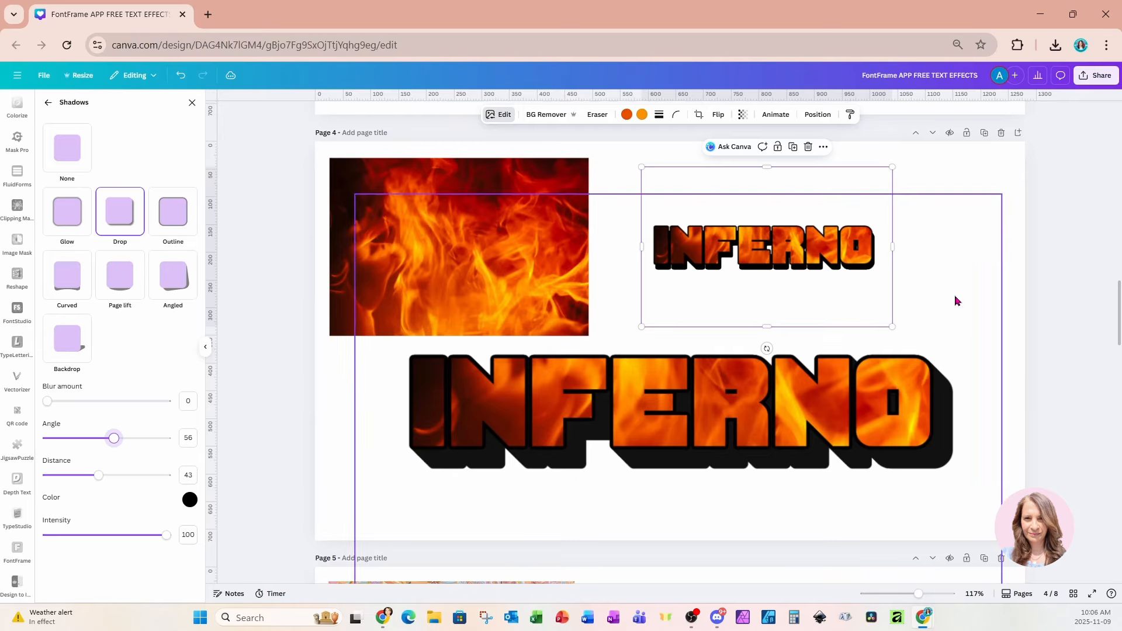
pyautogui.moveTo(890, 326); pyautogui.dragTo(1036, 395)
pyautogui.moveTo(980, 301); pyautogui.dragTo(951, 270)
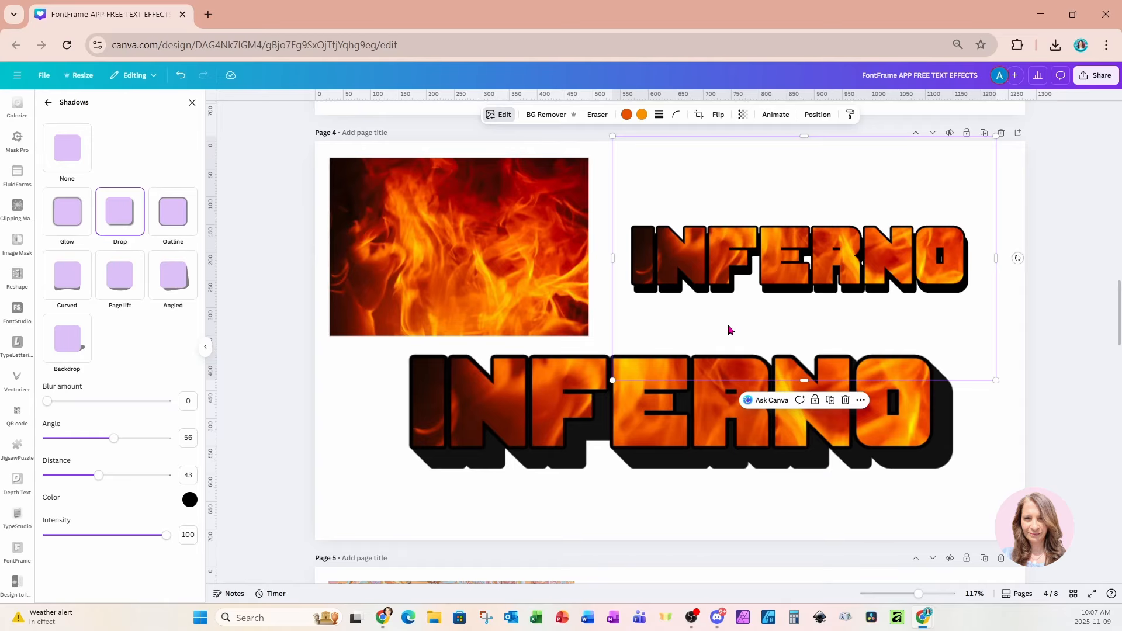
# Select the floral pattern image on page 5 and reopen the FontFrame app.
pyautogui.scroll(-6, 728, 330)
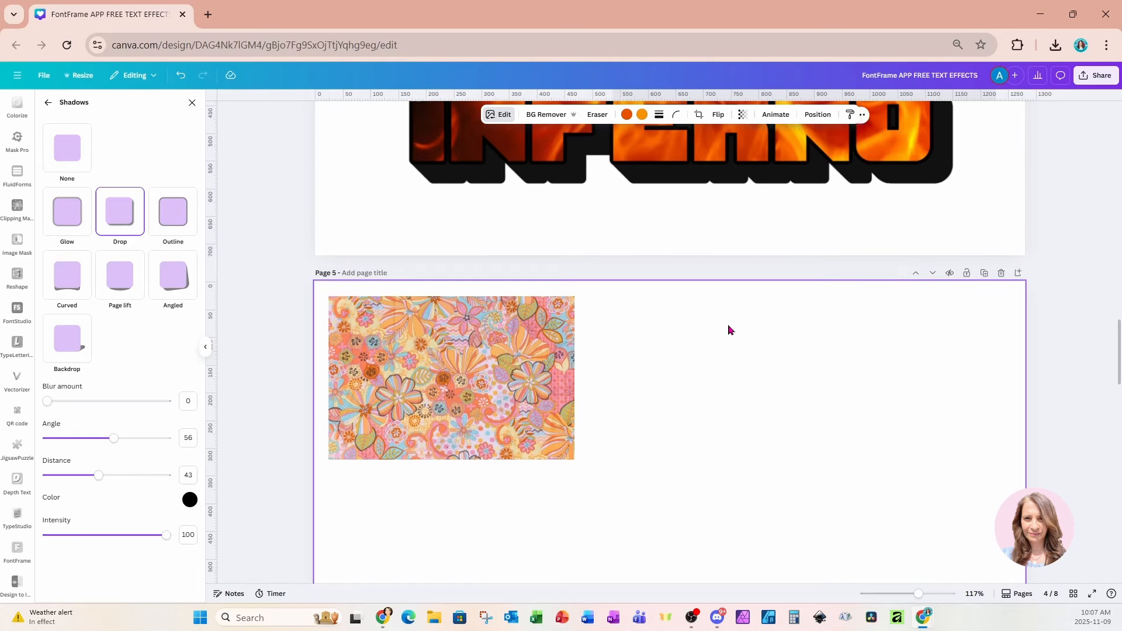
pyautogui.scroll(-2, 733, 342)
pyautogui.click(533, 267)
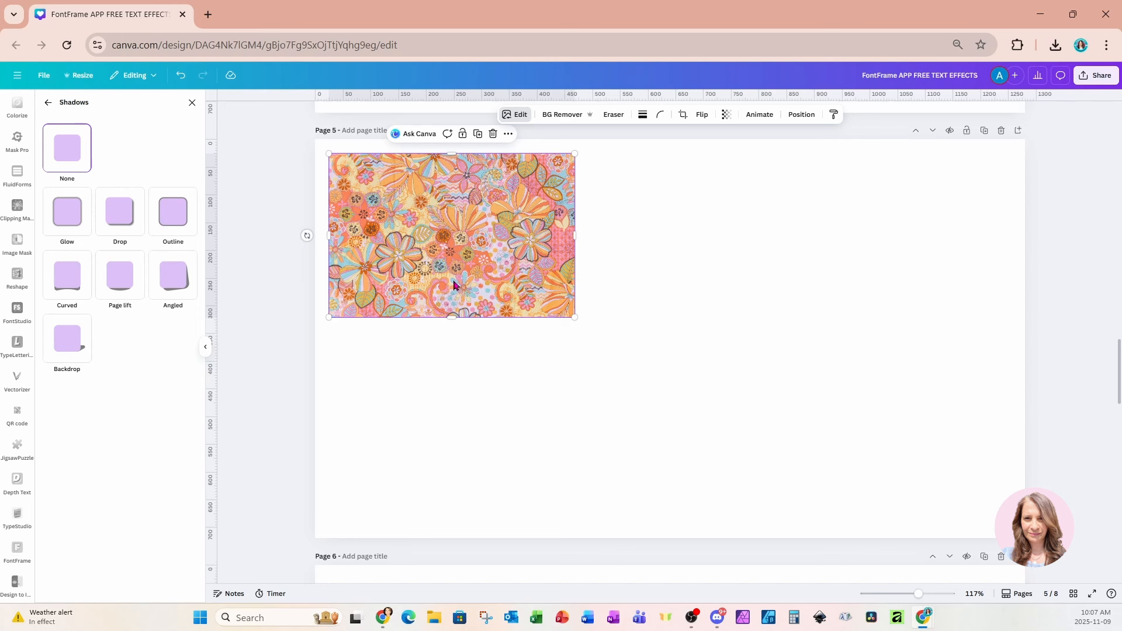
pyautogui.click(45, 105)
pyautogui.scroll(5, 26, 327)
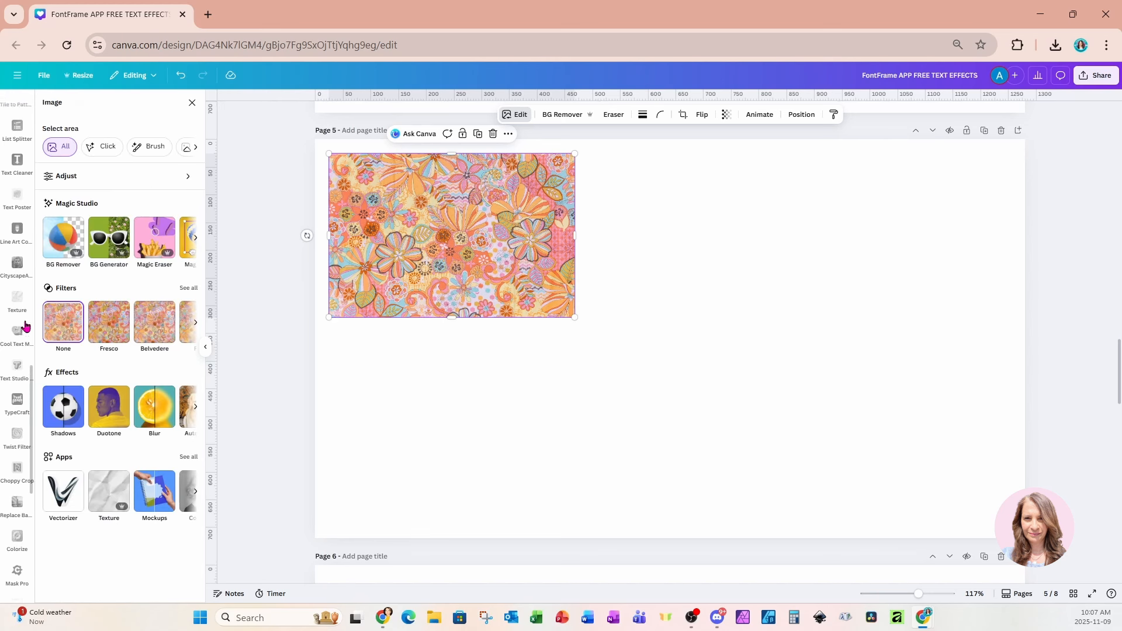
pyautogui.scroll(10, 26, 326)
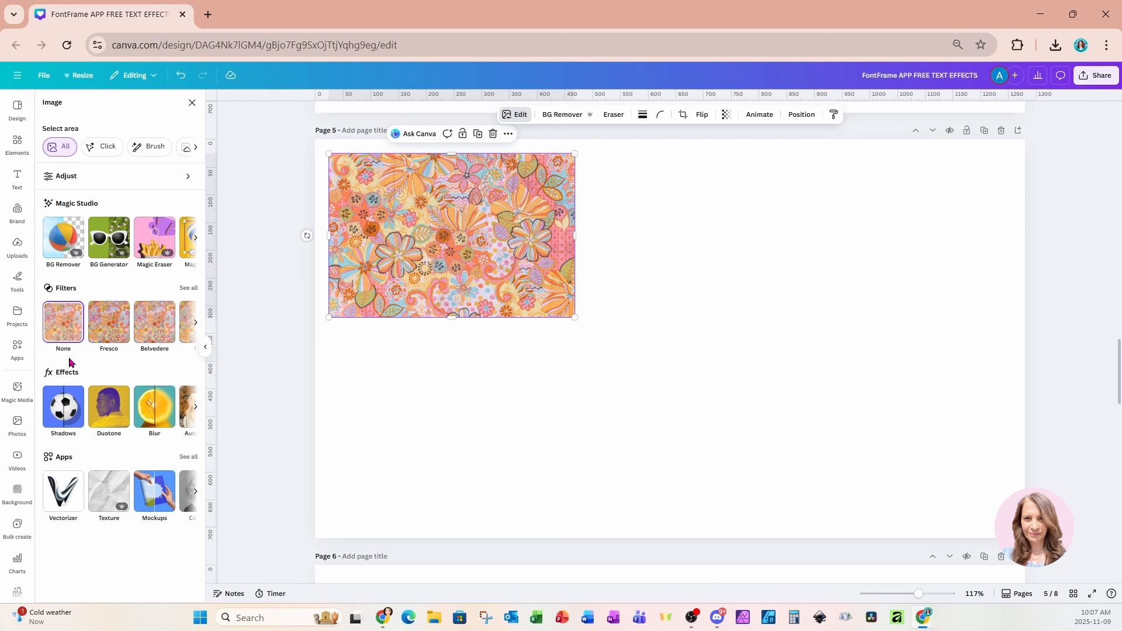
pyautogui.click(13, 351)
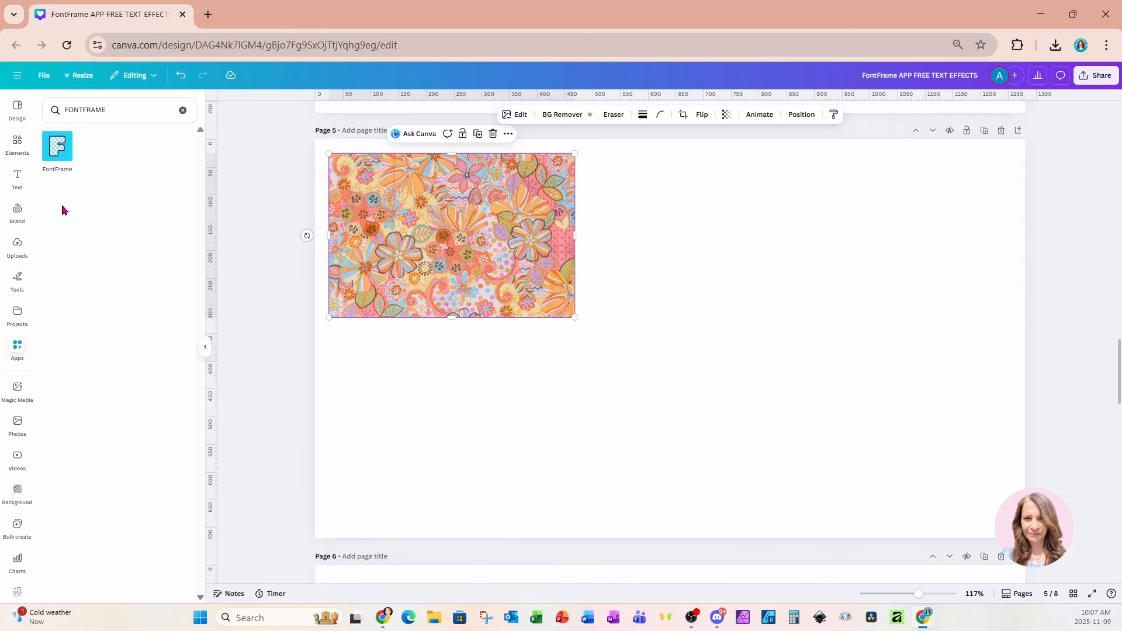
pyautogui.click(63, 153)
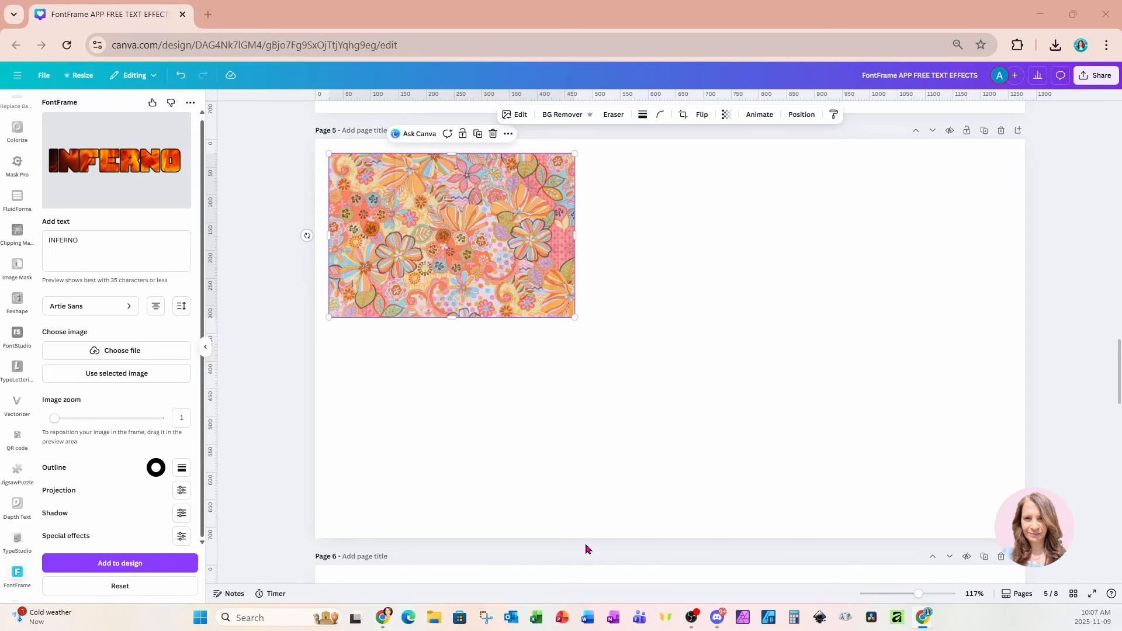
# Change the FontFrame text to RETRO and open its font selection.
pyautogui.click(113, 258)
pyautogui.moveTo(82, 241); pyautogui.dragTo(11, 241)
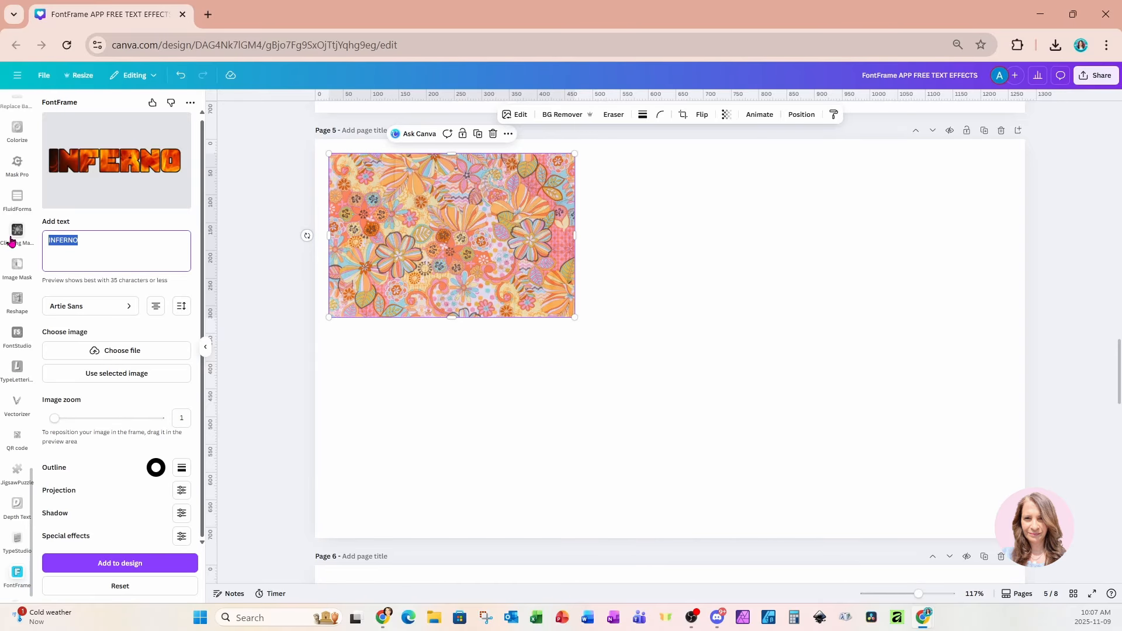
pyautogui.write('R')
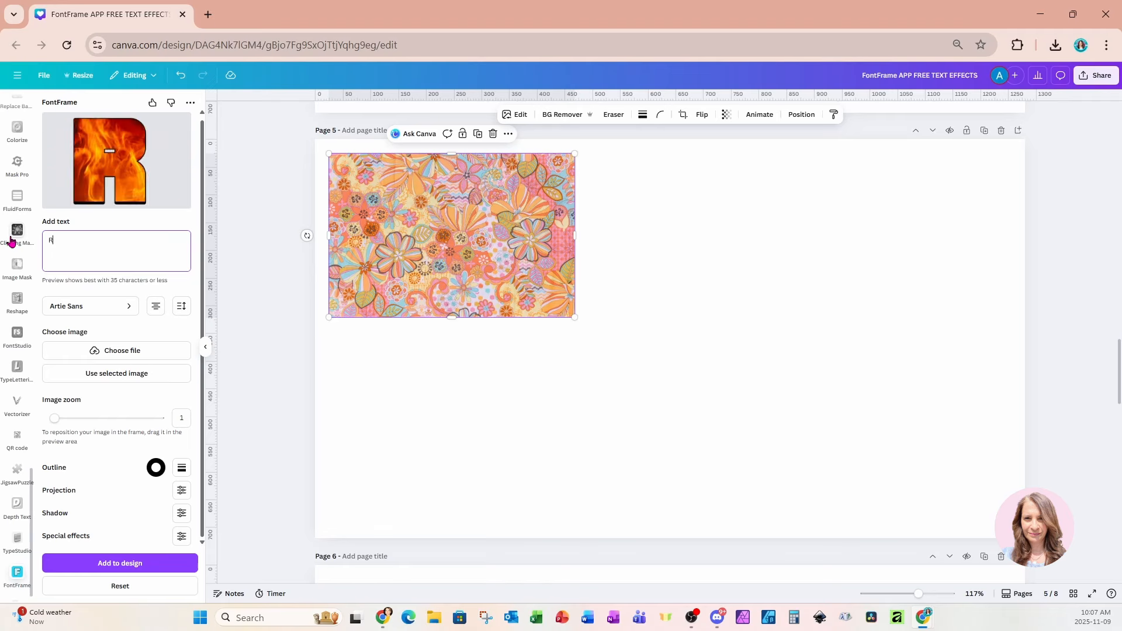
pyautogui.write('ETRO')
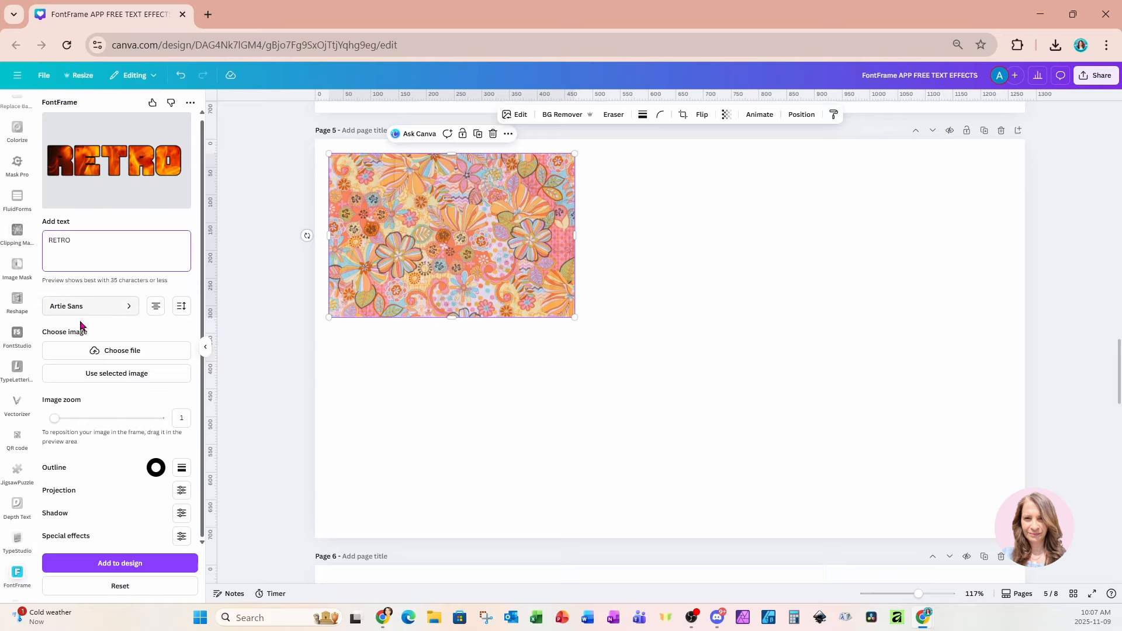
pyautogui.click(82, 307)
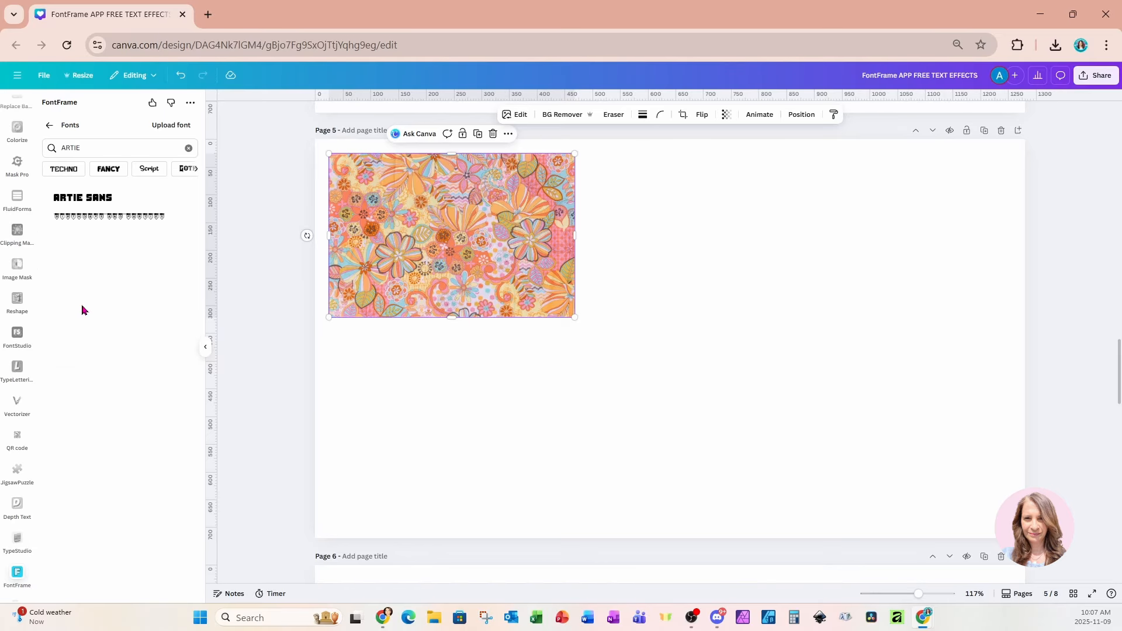